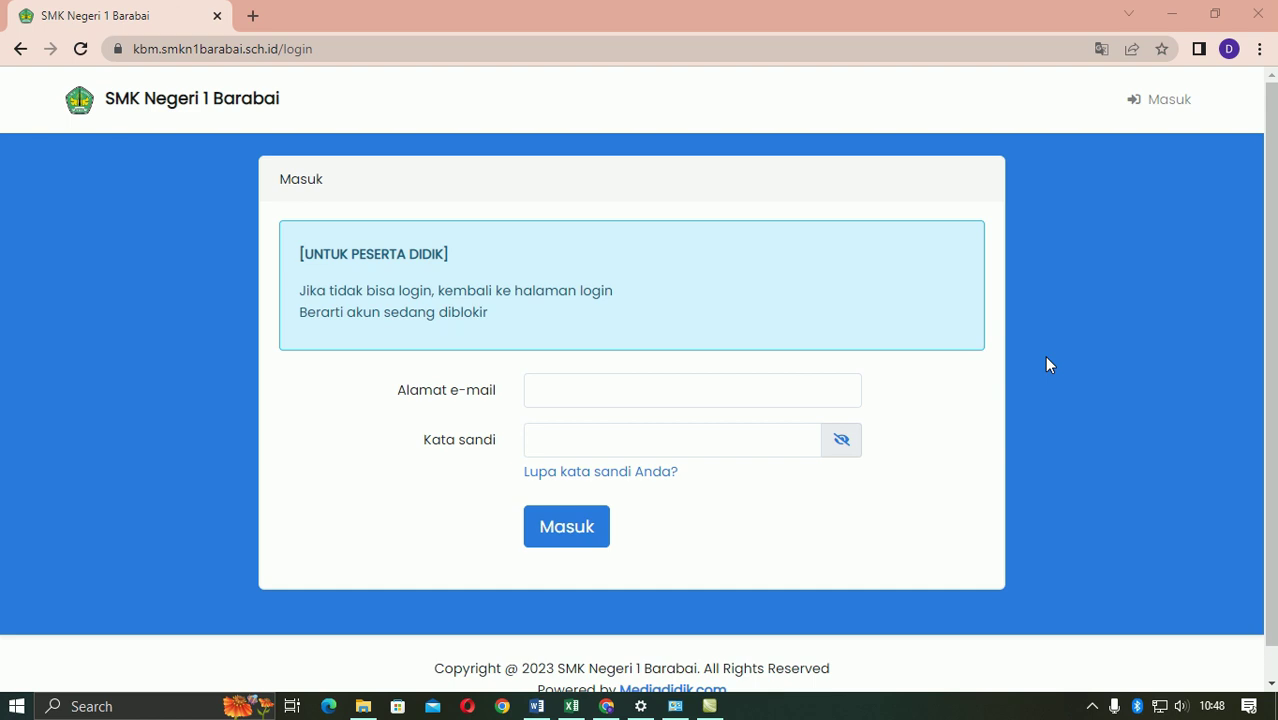
# - Log in with the saved administrator e-mail and the account password, then dismiss Chrome's password warning
pyautogui.click(596, 397)
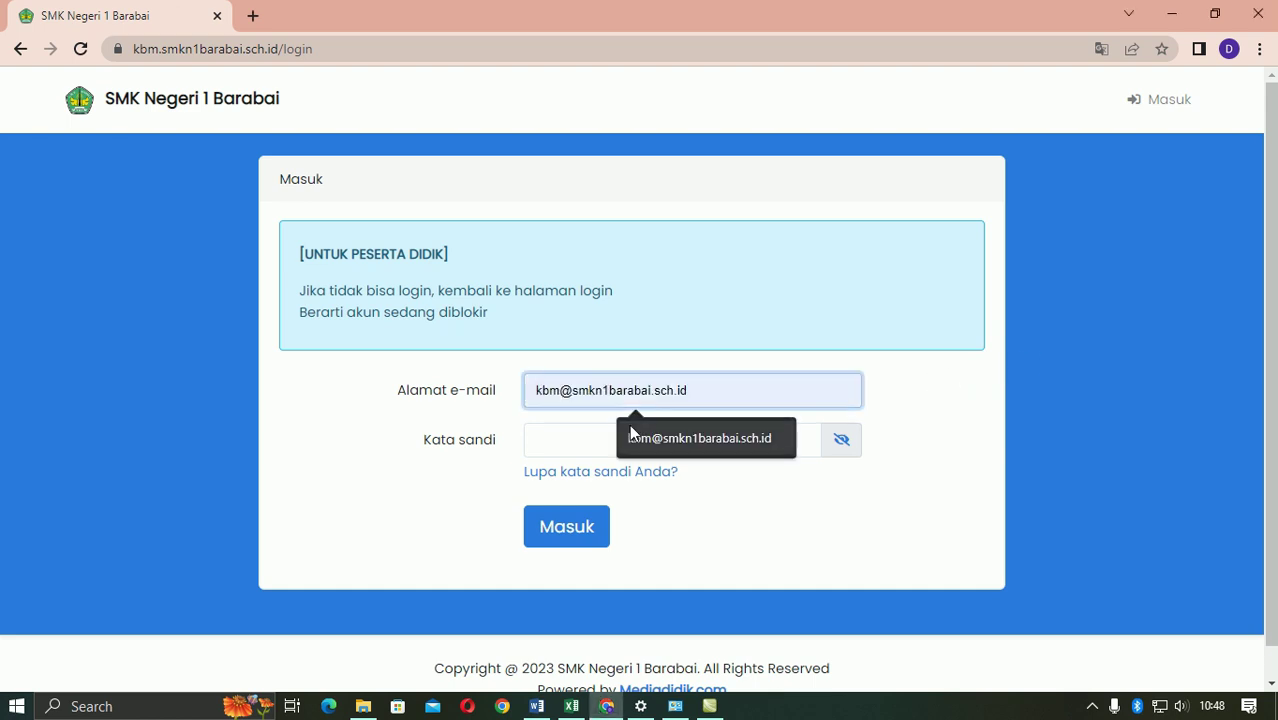
pyautogui.click(634, 429)
pyautogui.click(605, 441)
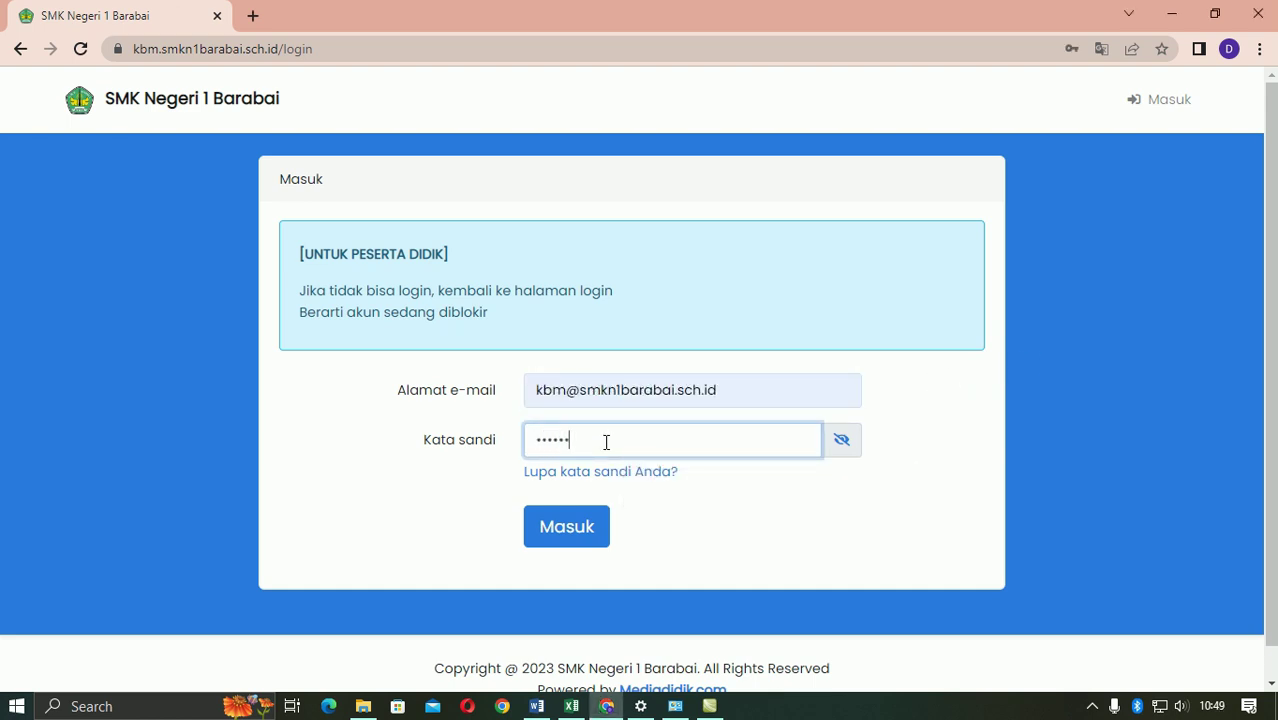
pyautogui.click(528, 539)
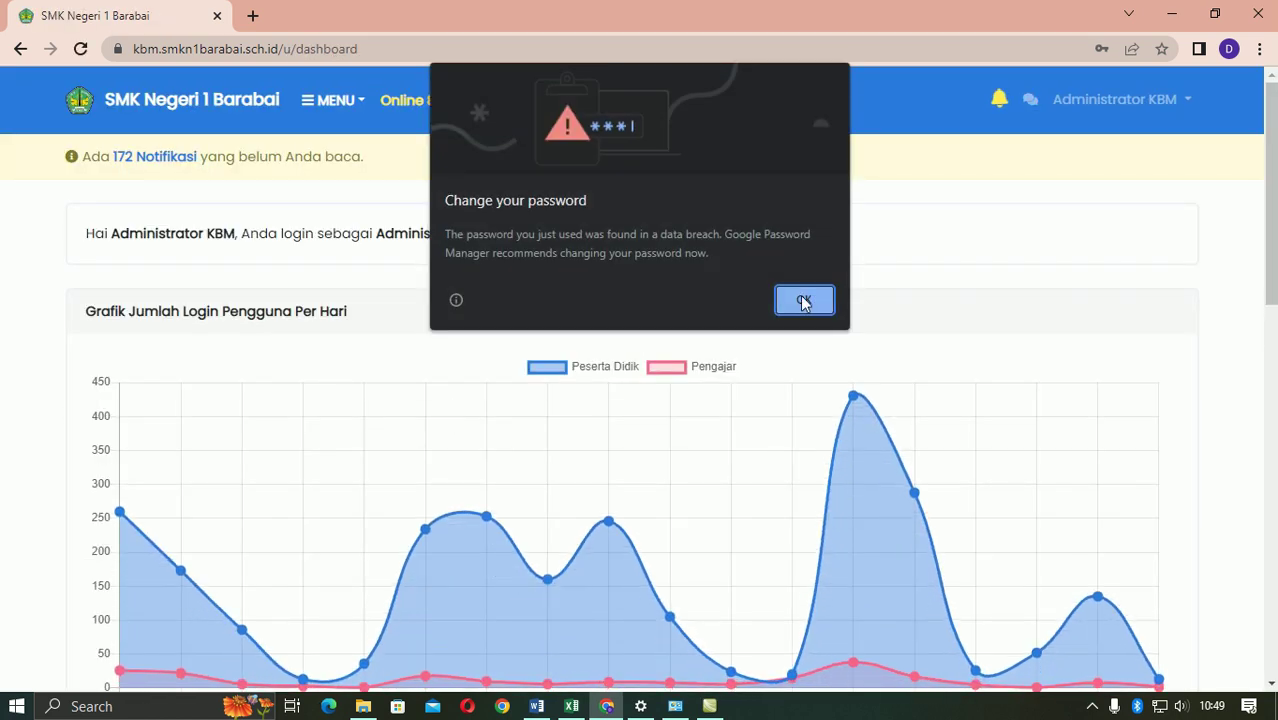
pyautogui.click(785, 304)
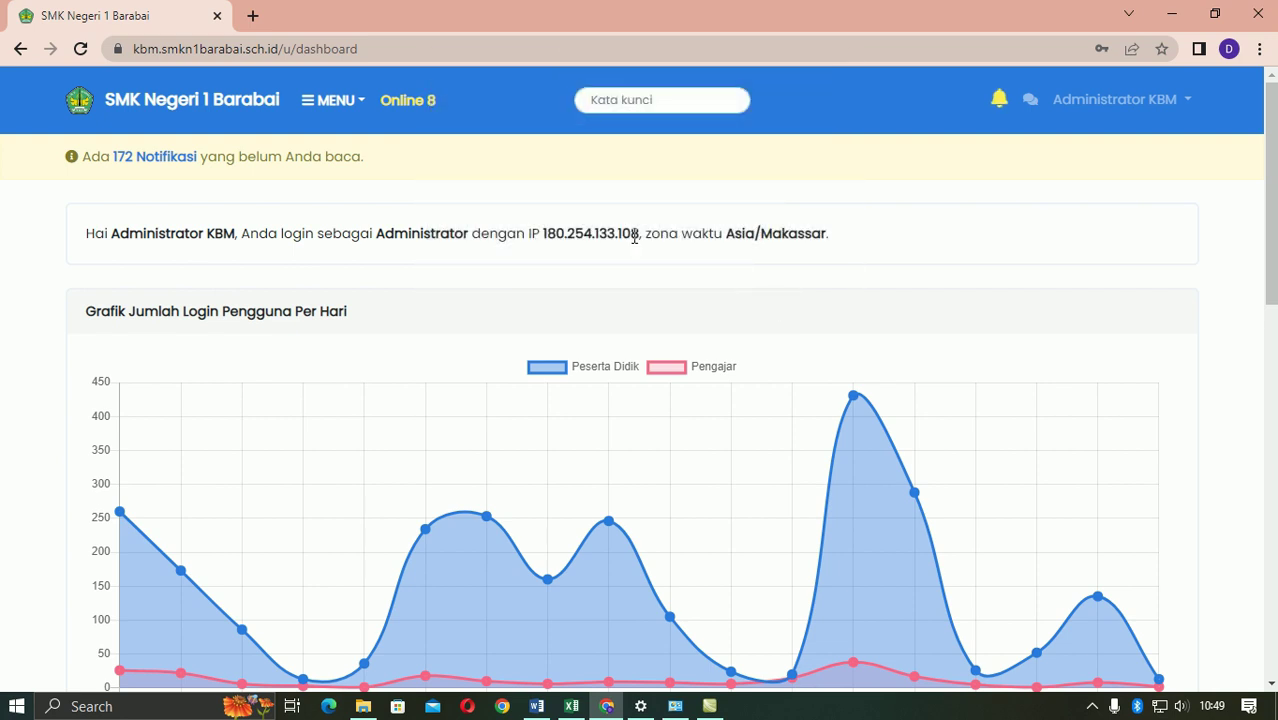
# - Go to MENU > Tes and bring up the Tambah Tes form for a new test
pyautogui.click(338, 106)
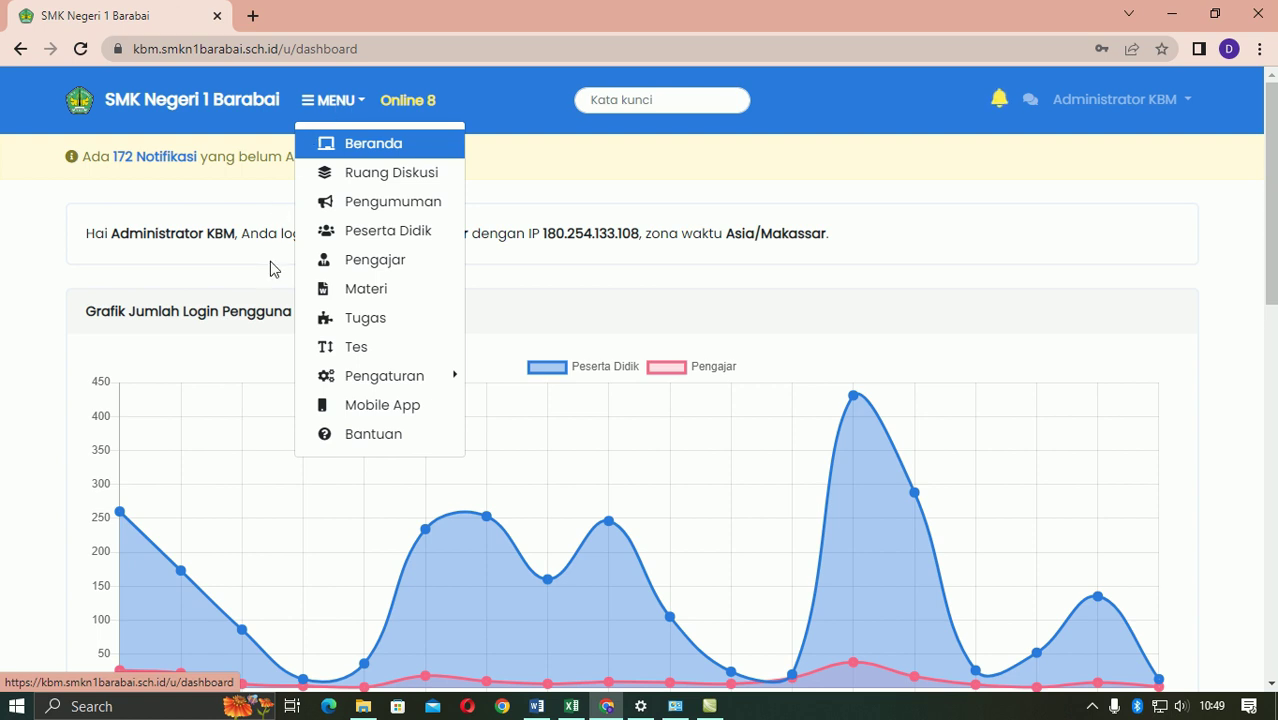
pyautogui.click(325, 348)
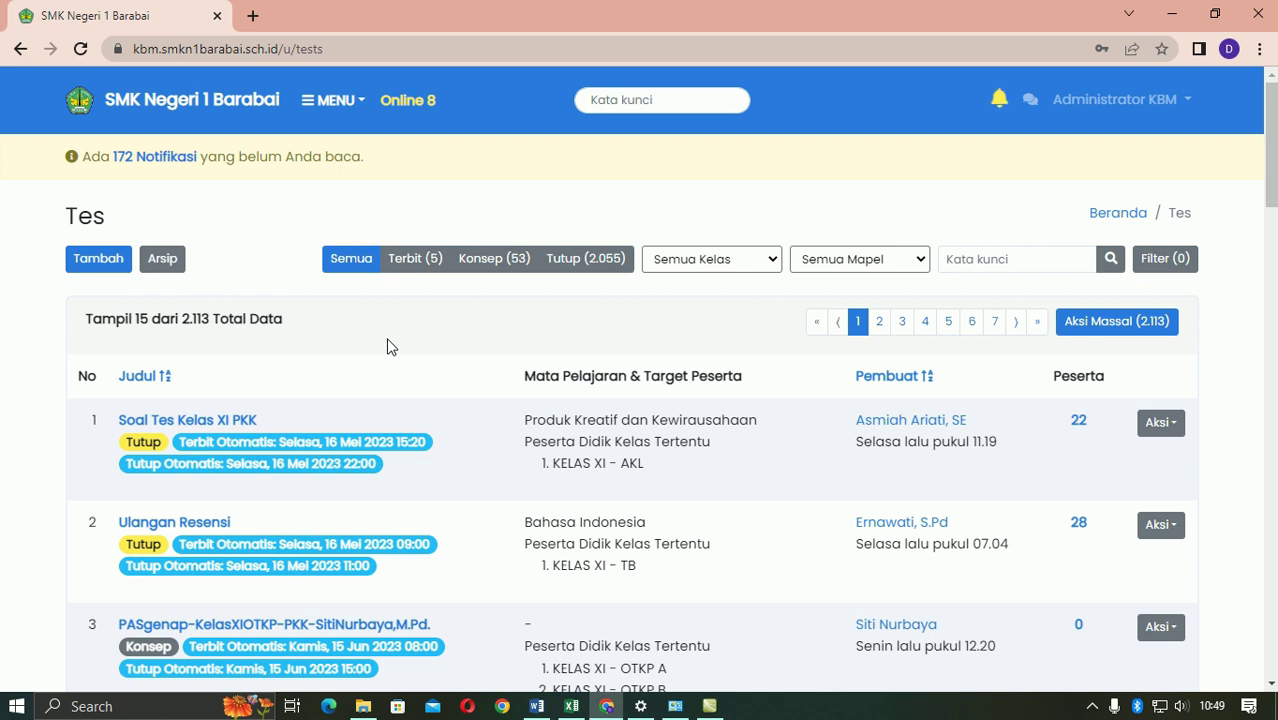
pyautogui.click(90, 262)
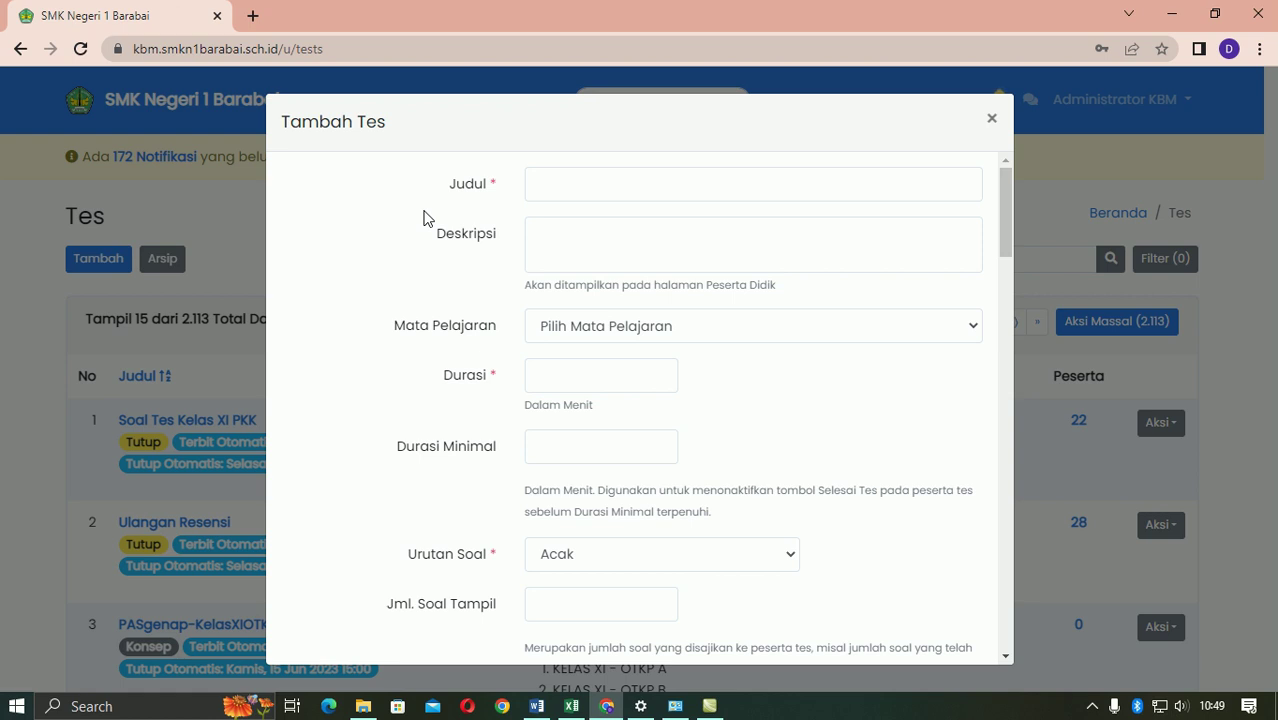
# - Title the test 'TES SIMULASI PAS 2023' and choose Simulasi PAS as its Mata Pelajaran
pyautogui.click(576, 185)
pyautogui.write('TES SIMULASI PAS')
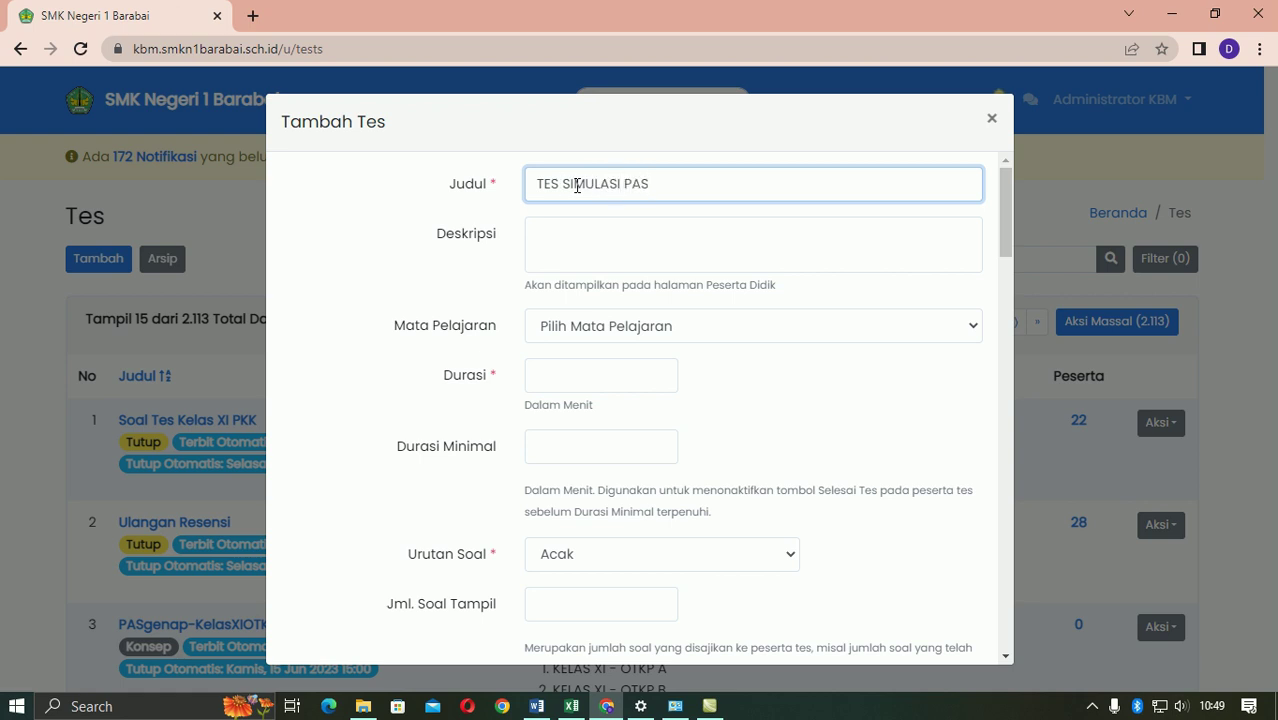
pyautogui.write(' 2023')
pyautogui.click(805, 331)
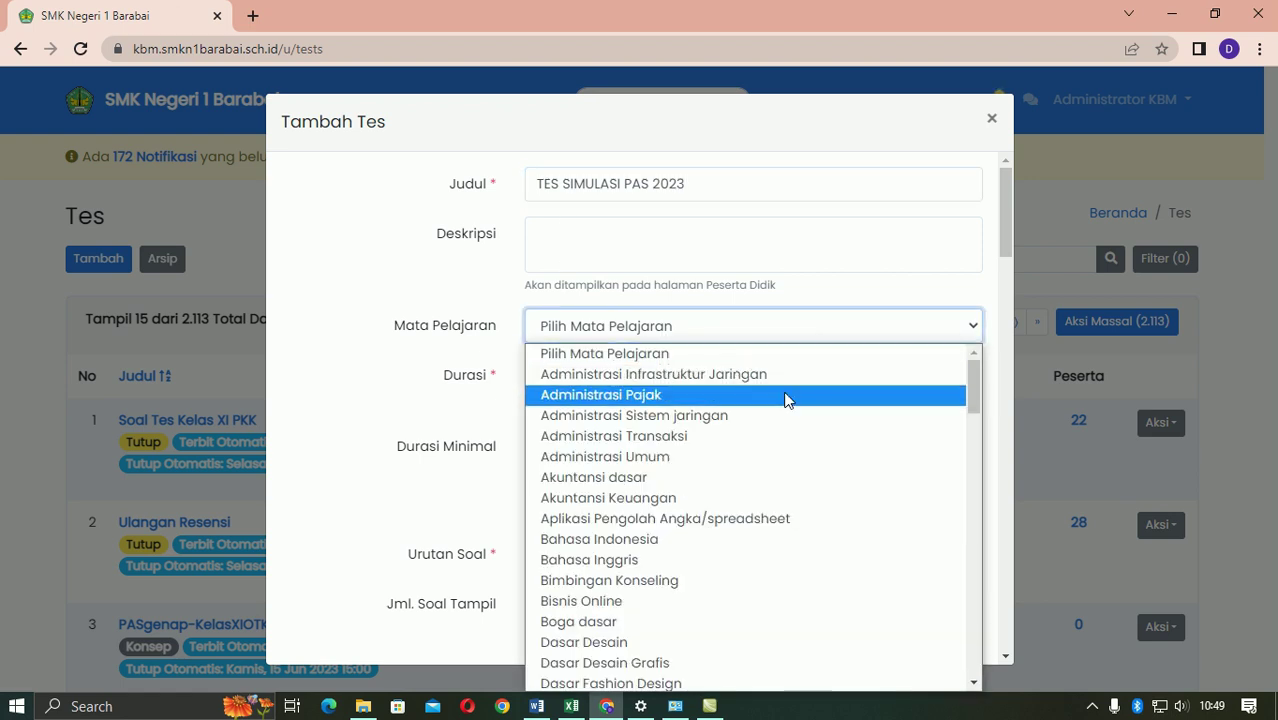
pyautogui.scroll(-15, 785, 428)
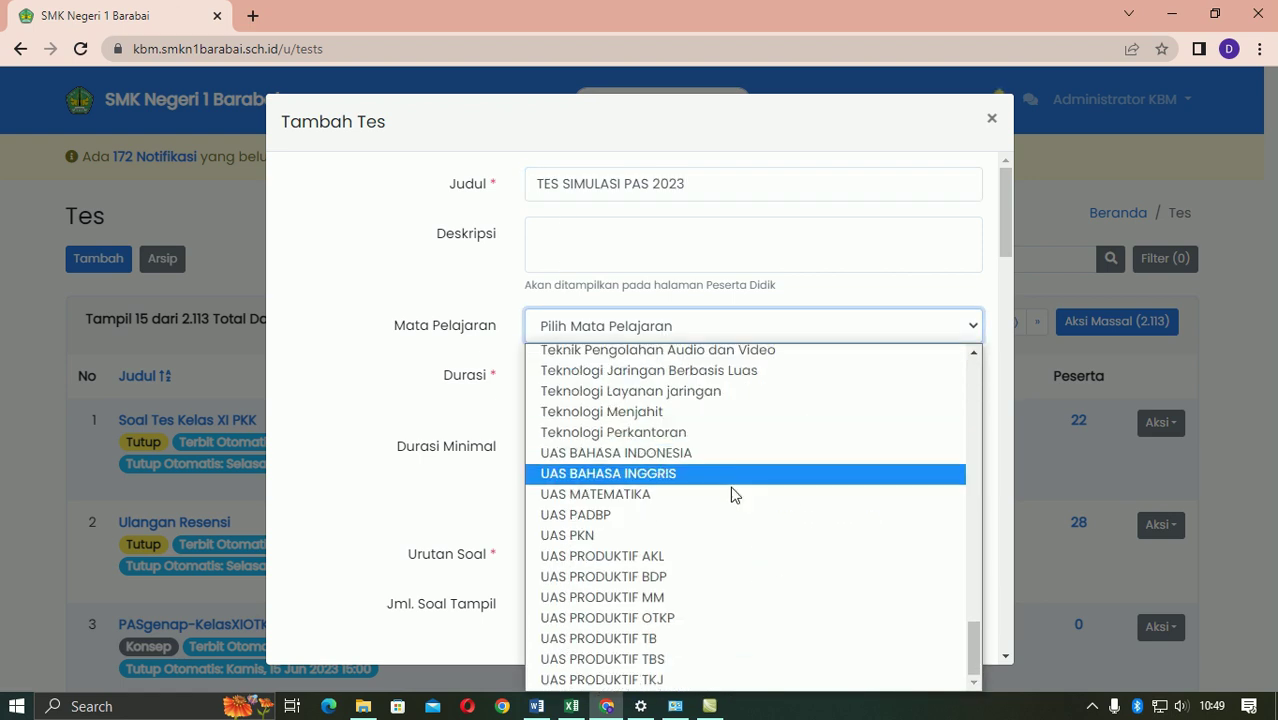
pyautogui.press('s')
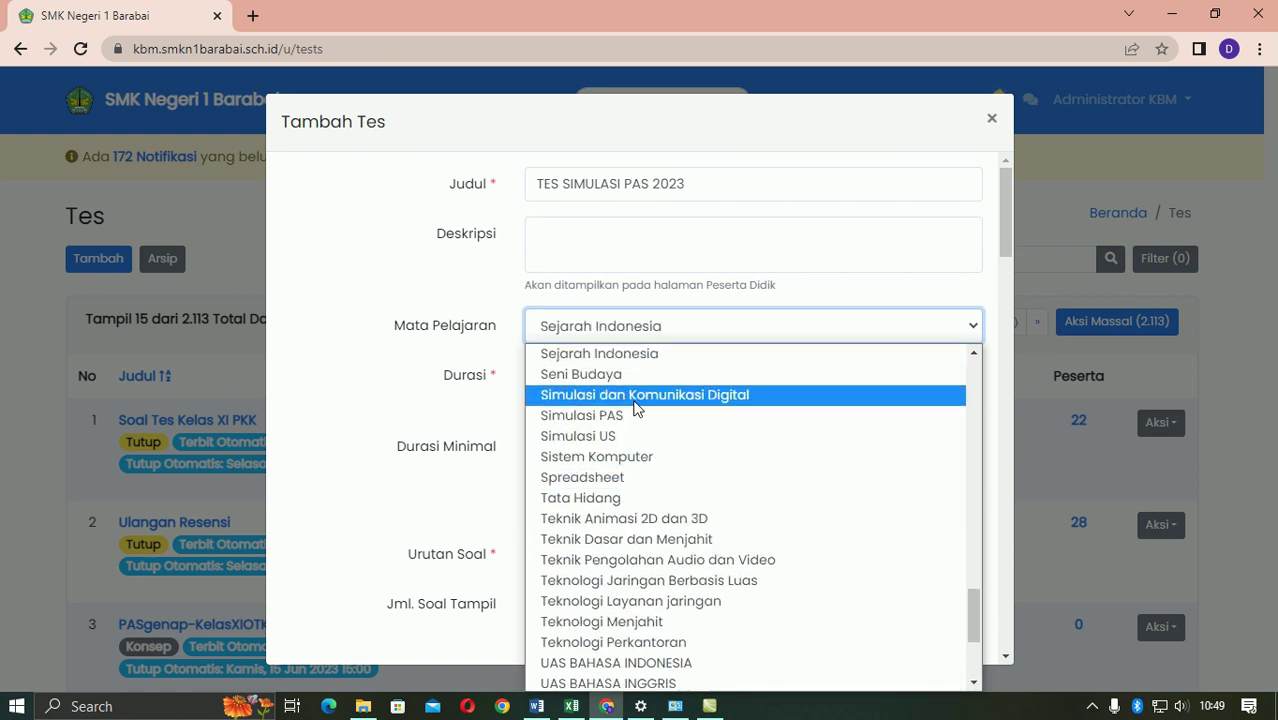
pyautogui.click(630, 415)
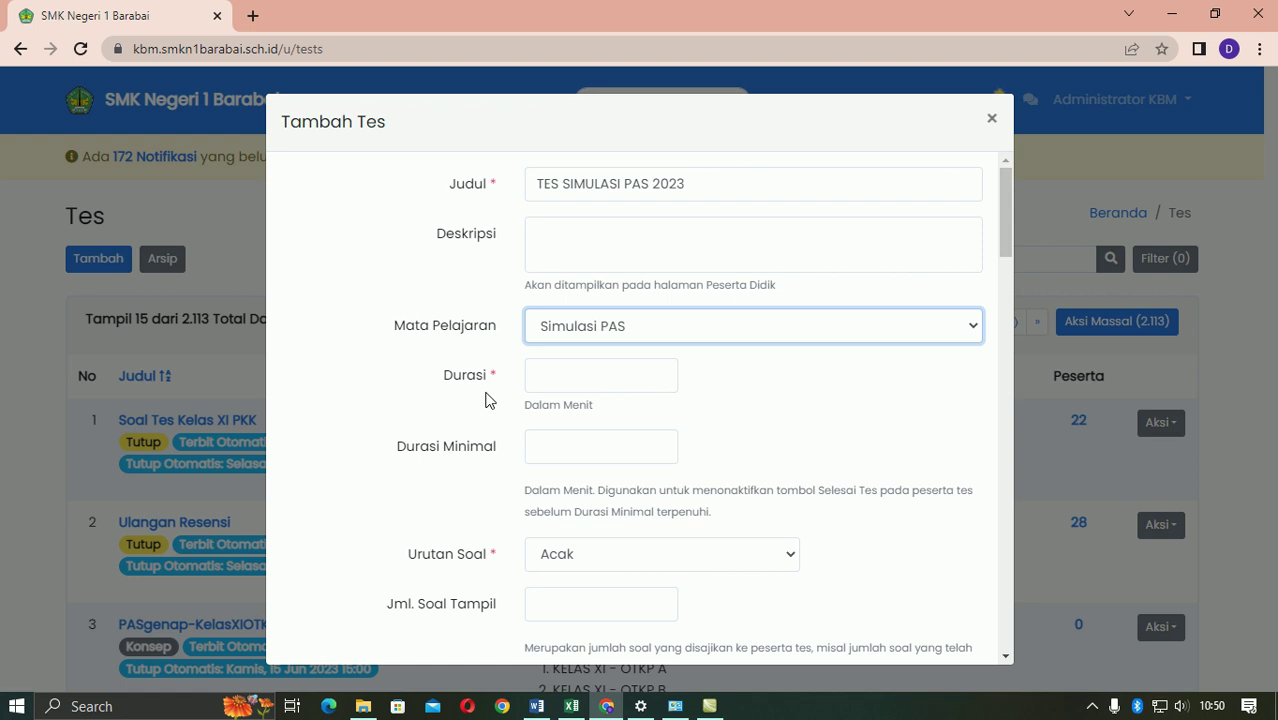
pyautogui.click(537, 373)
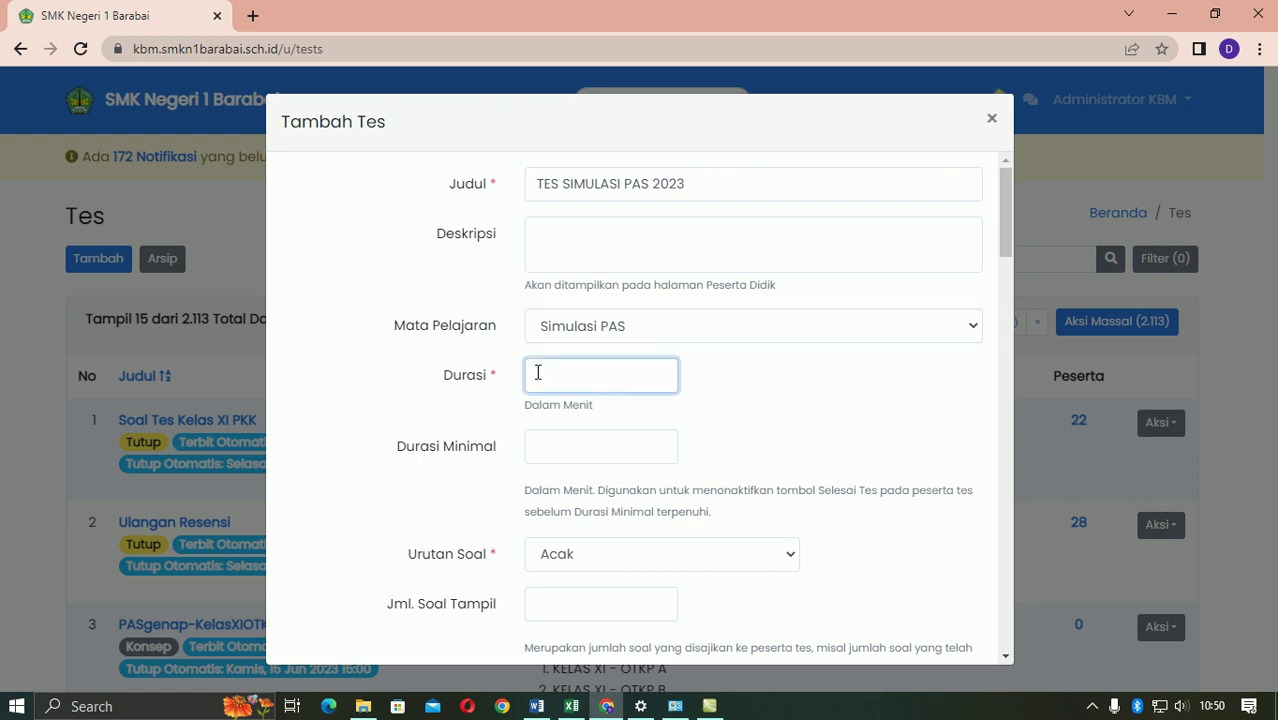
# - Enter the test duration and a 15-minute minimum duration
pyautogui.write('90')
pyautogui.scroll(-1, 469, 443)
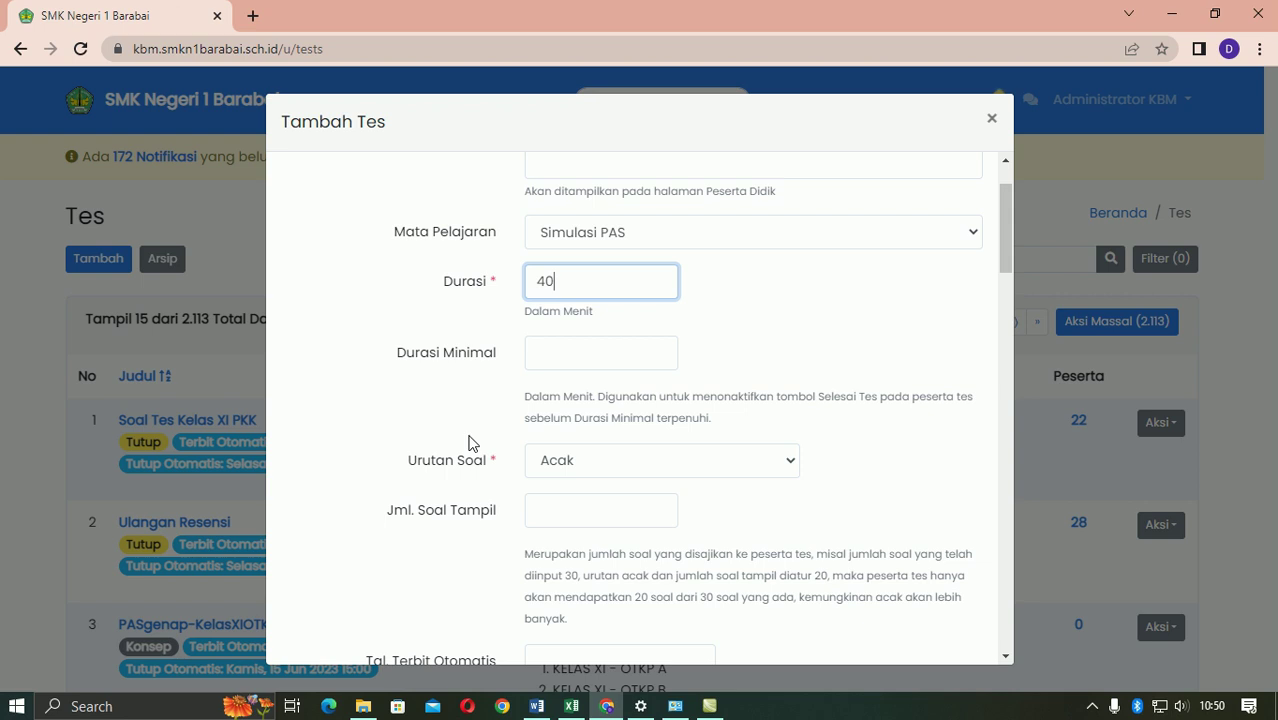
pyautogui.click(561, 354)
pyautogui.write('15')
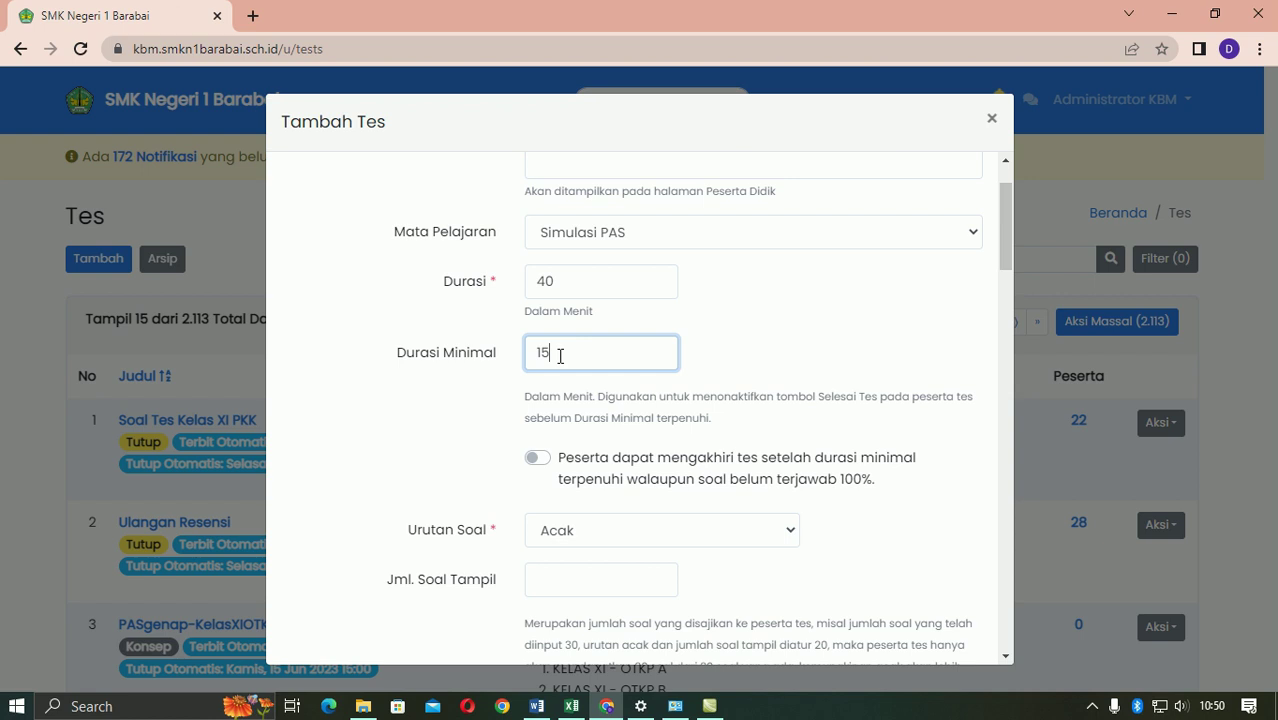
# - Set Urutan Soal to Acak and Jml. Soal Tampil to 20 questions
pyautogui.scroll(-2, 448, 377)
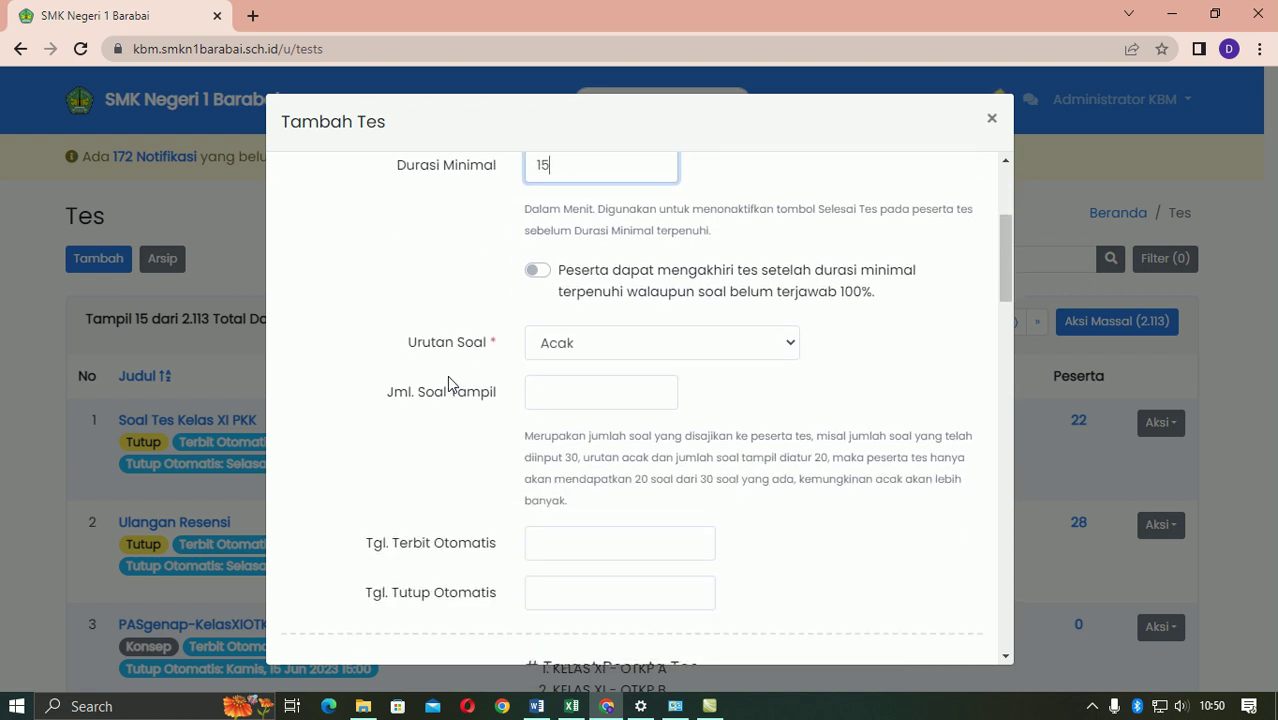
pyautogui.click(647, 350)
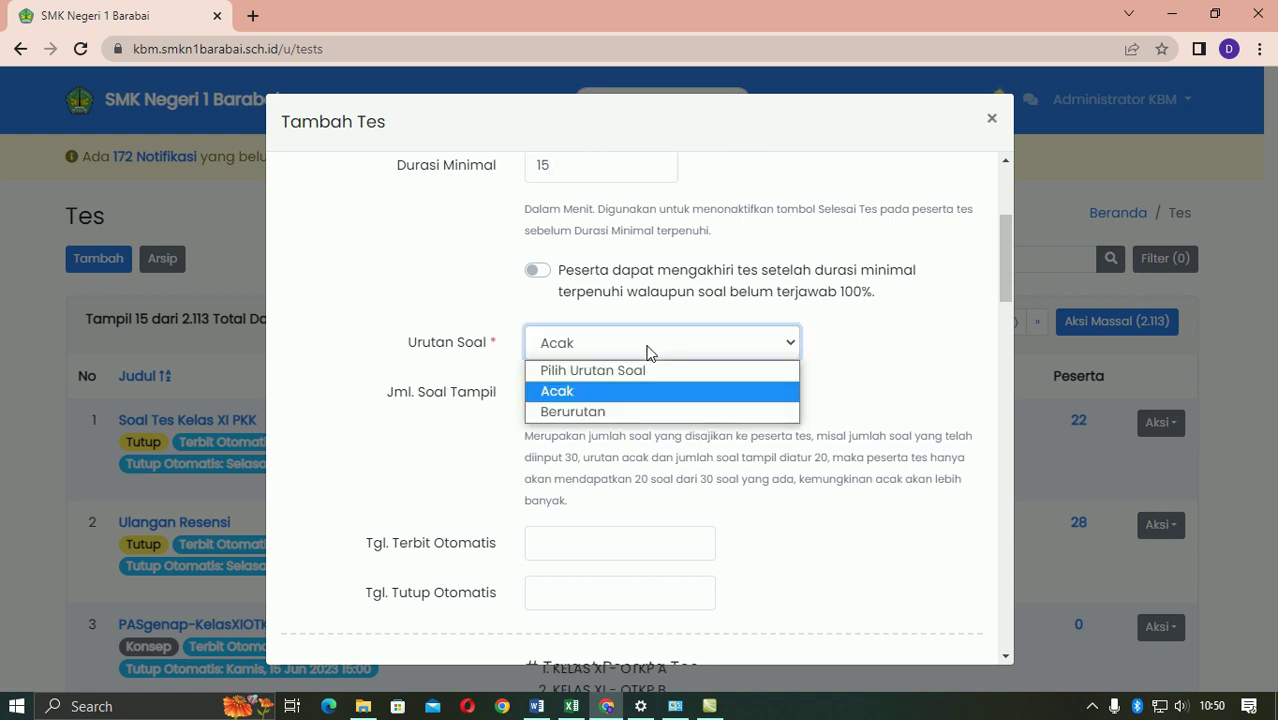
pyautogui.click(597, 393)
pyautogui.scroll(-1, 486, 394)
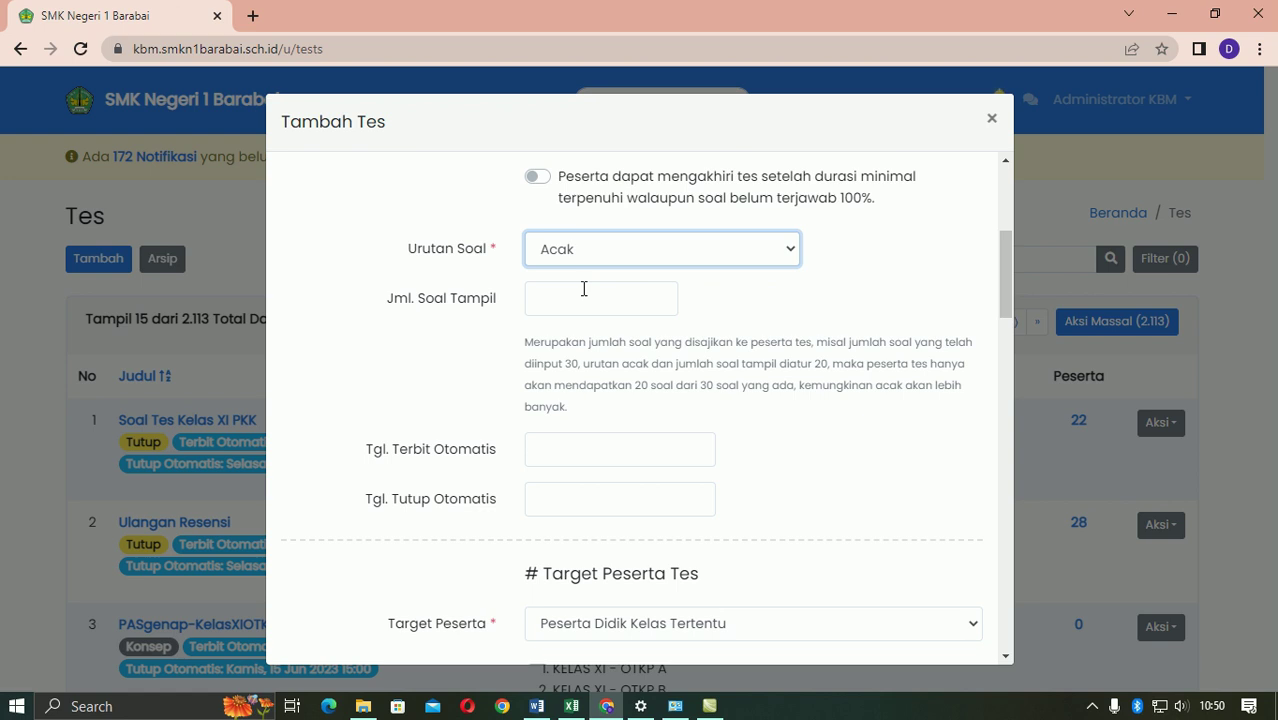
pyautogui.click(576, 302)
pyautogui.write('20')
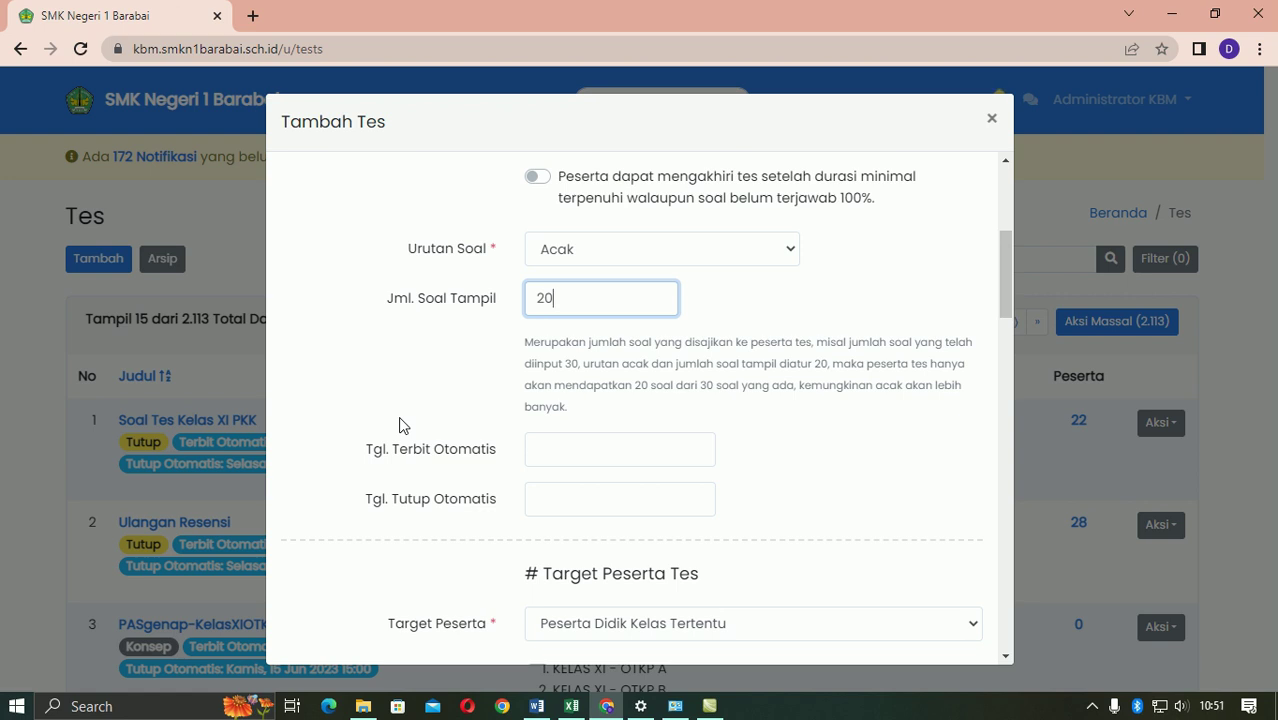
pyautogui.scroll(-1, 381, 437)
# - Set the automatic publish date to 30 May 2023 at 08:00
pyautogui.click(637, 357)
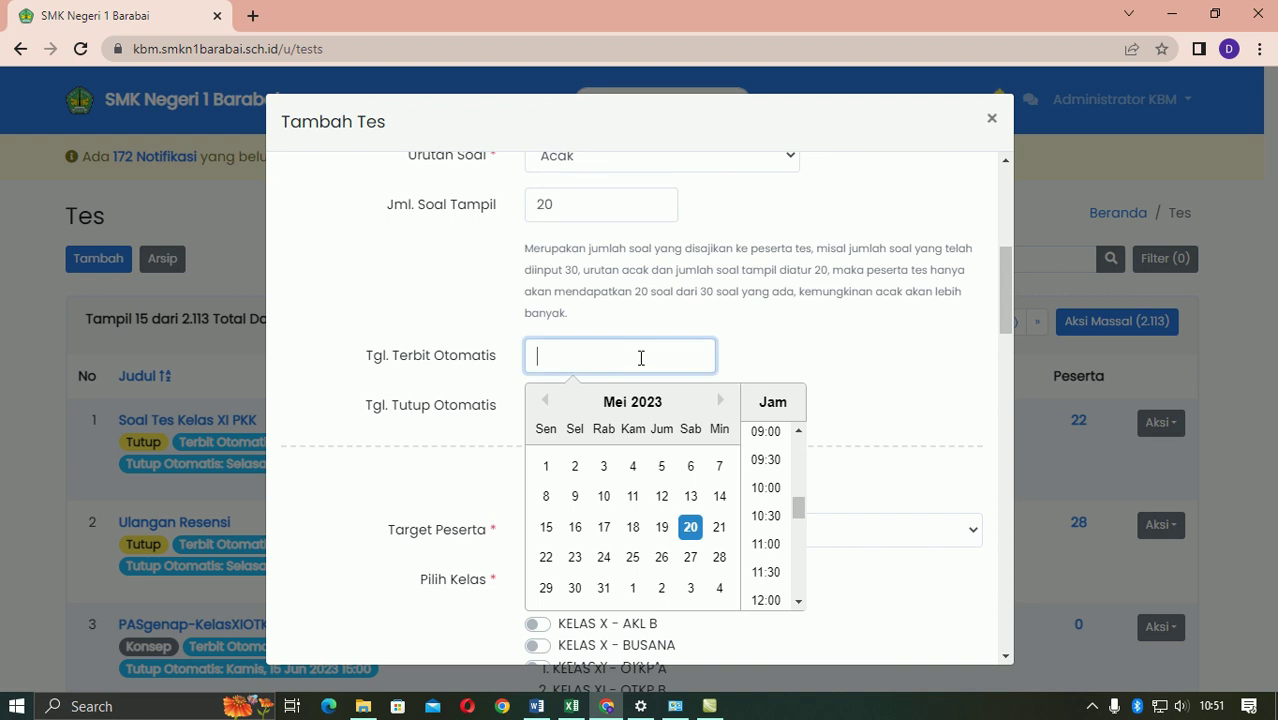
pyautogui.click(721, 402)
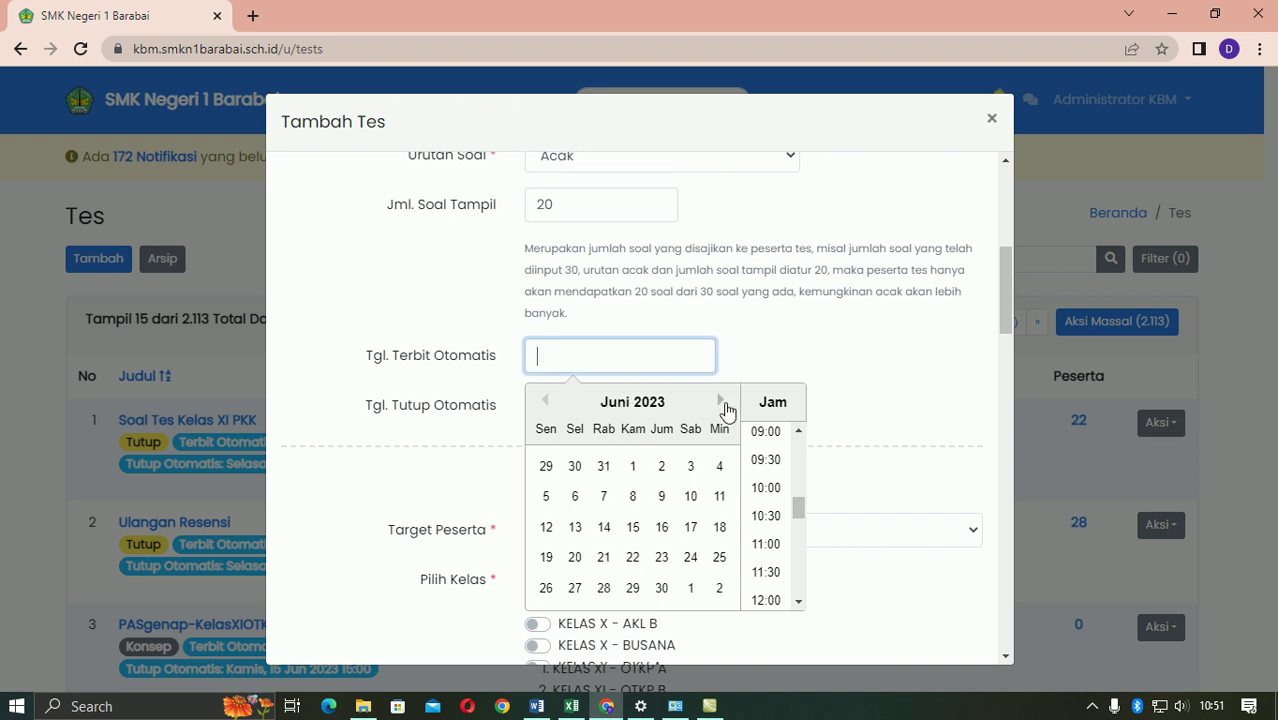
pyautogui.click(545, 401)
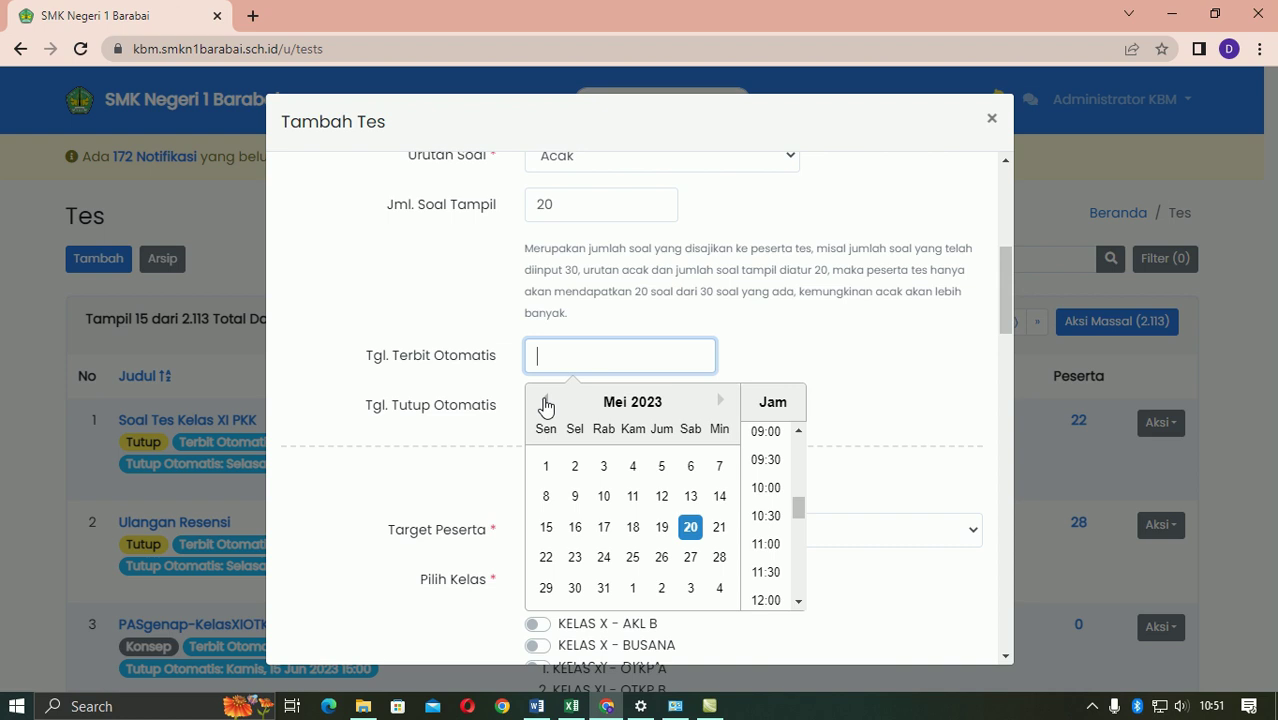
pyautogui.click(575, 590)
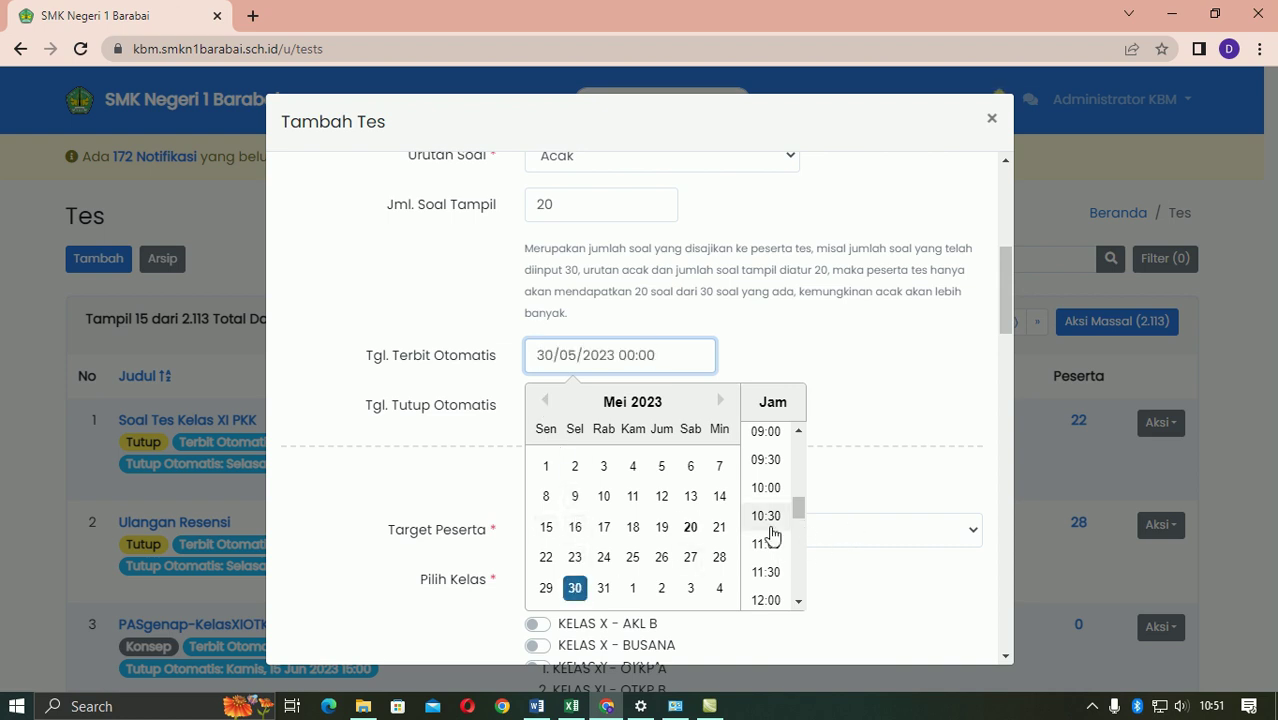
pyautogui.scroll(2, 767, 528)
pyautogui.click(770, 472)
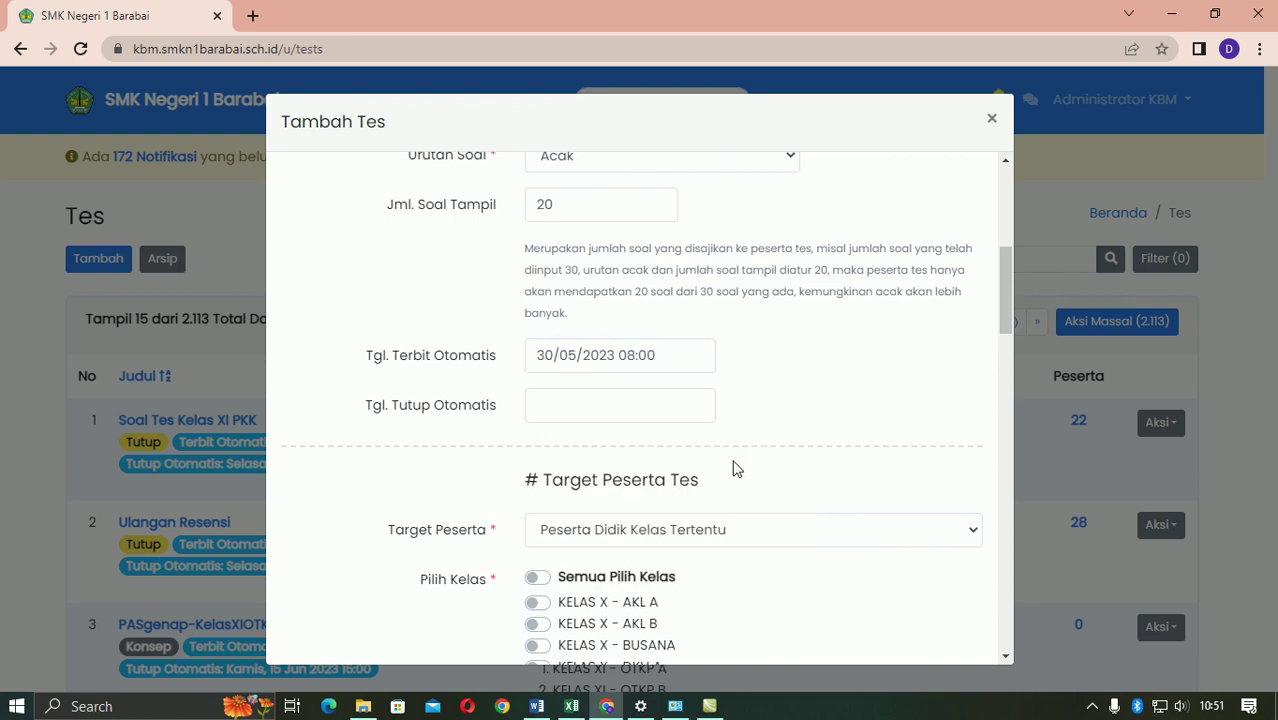
# - Set the automatic closing date to 30 May 2023 at 17:00
pyautogui.click(582, 406)
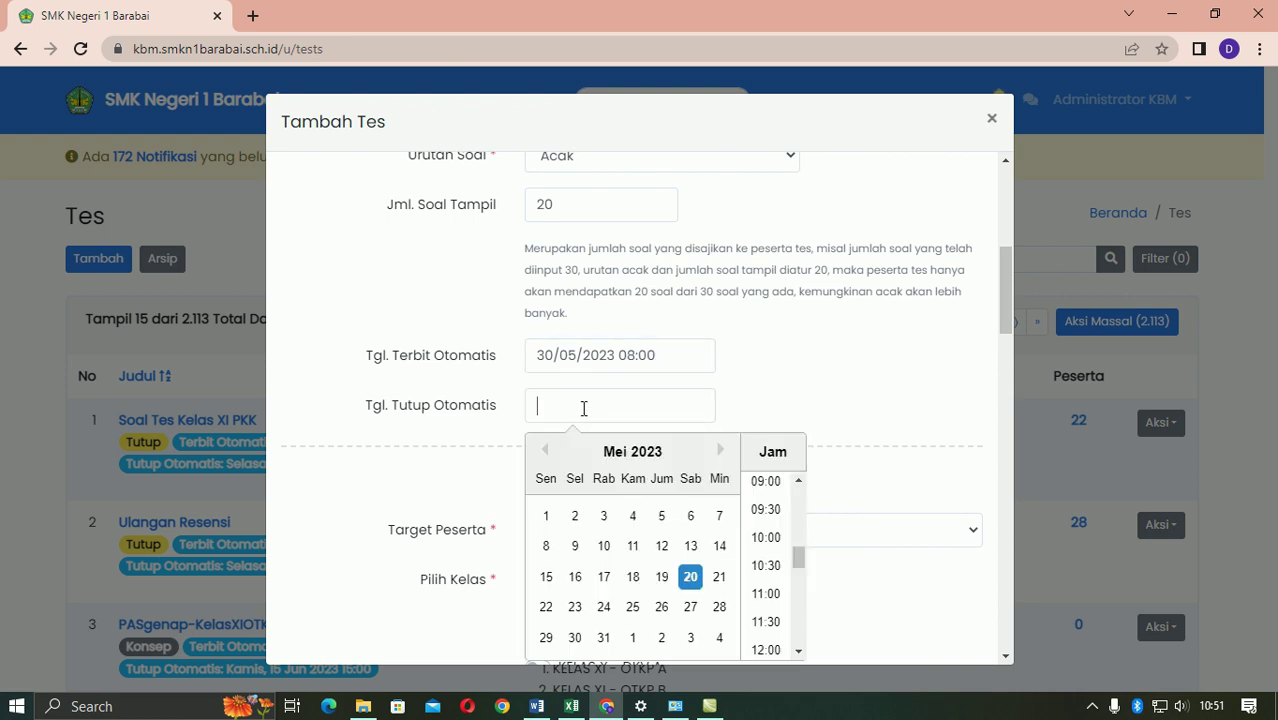
pyautogui.click(575, 637)
pyautogui.scroll(-4, 770, 585)
pyautogui.scroll(-4, 772, 582)
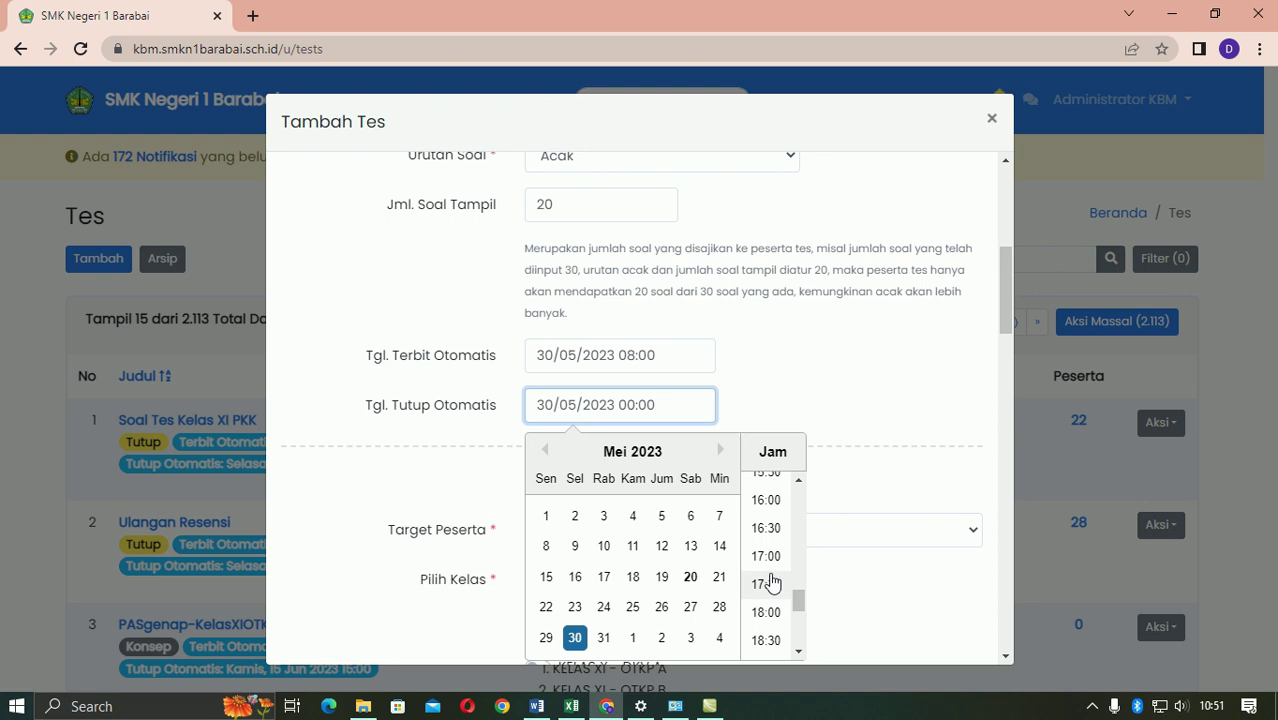
pyautogui.click(770, 558)
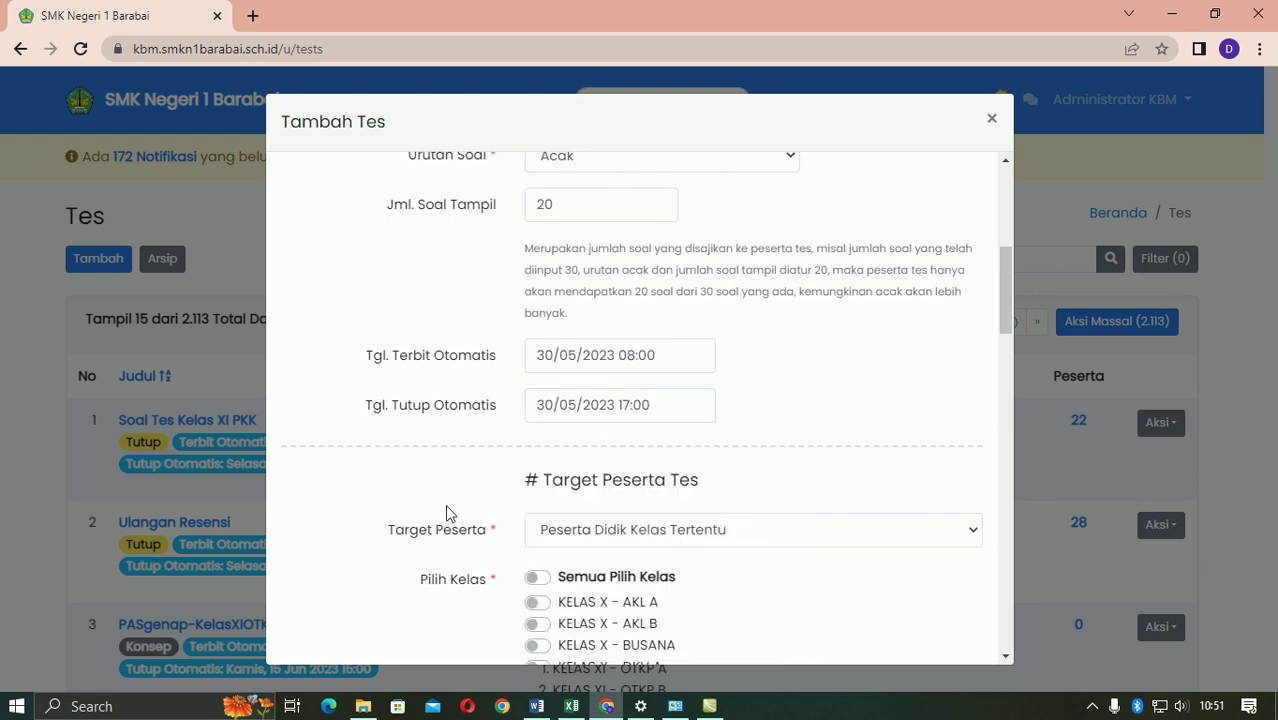
pyautogui.scroll(-3, 446, 513)
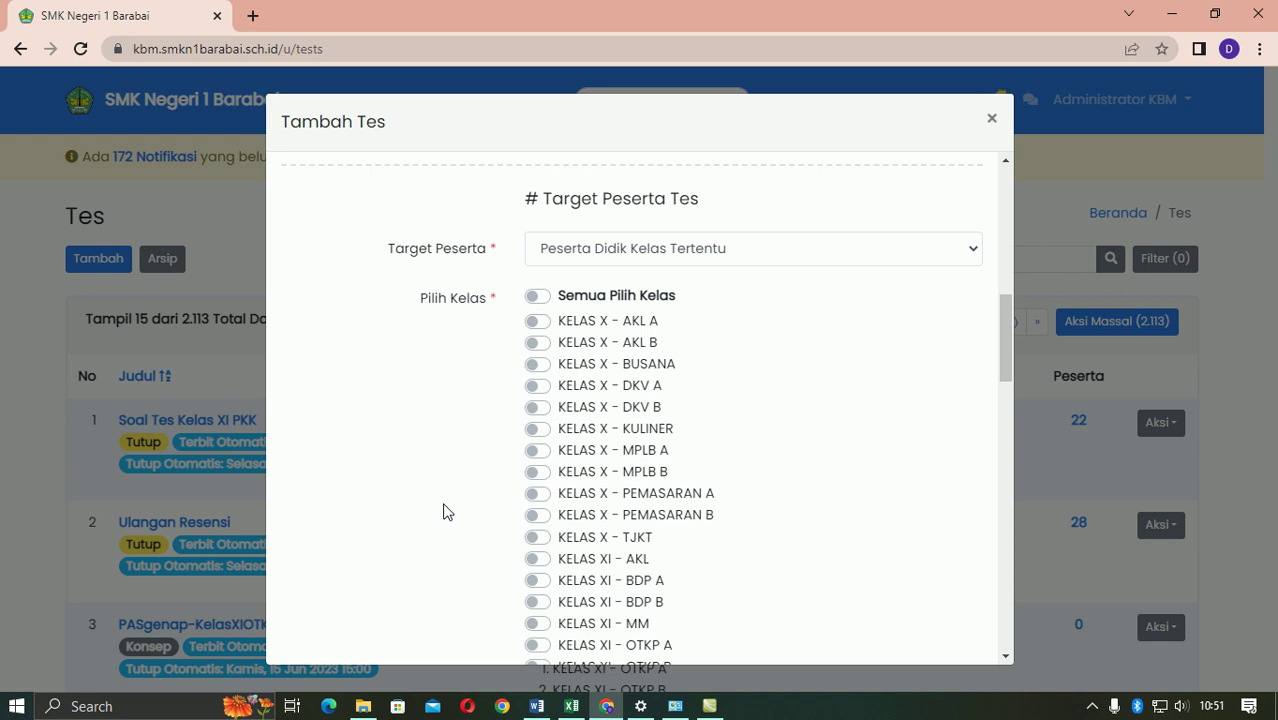
# - Switch on all eleven Kelas X classes, from AKL A through TJKT, as participants
pyautogui.click(544, 324)
pyautogui.click(541, 343)
pyautogui.click(538, 364)
pyautogui.click(538, 387)
pyautogui.click(538, 407)
pyautogui.click(538, 429)
pyautogui.click(538, 450)
pyautogui.click(538, 472)
pyautogui.click(538, 494)
pyautogui.click(538, 515)
pyautogui.click(538, 537)
pyautogui.scroll(-1, 537, 520)
# - Switch on the Kelas XI classes AKL, BDP A/B, MM, OTKP A/B, TB, TBS and TKJ
pyautogui.click(537, 466)
pyautogui.click(538, 487)
pyautogui.click(538, 508)
pyautogui.click(538, 530)
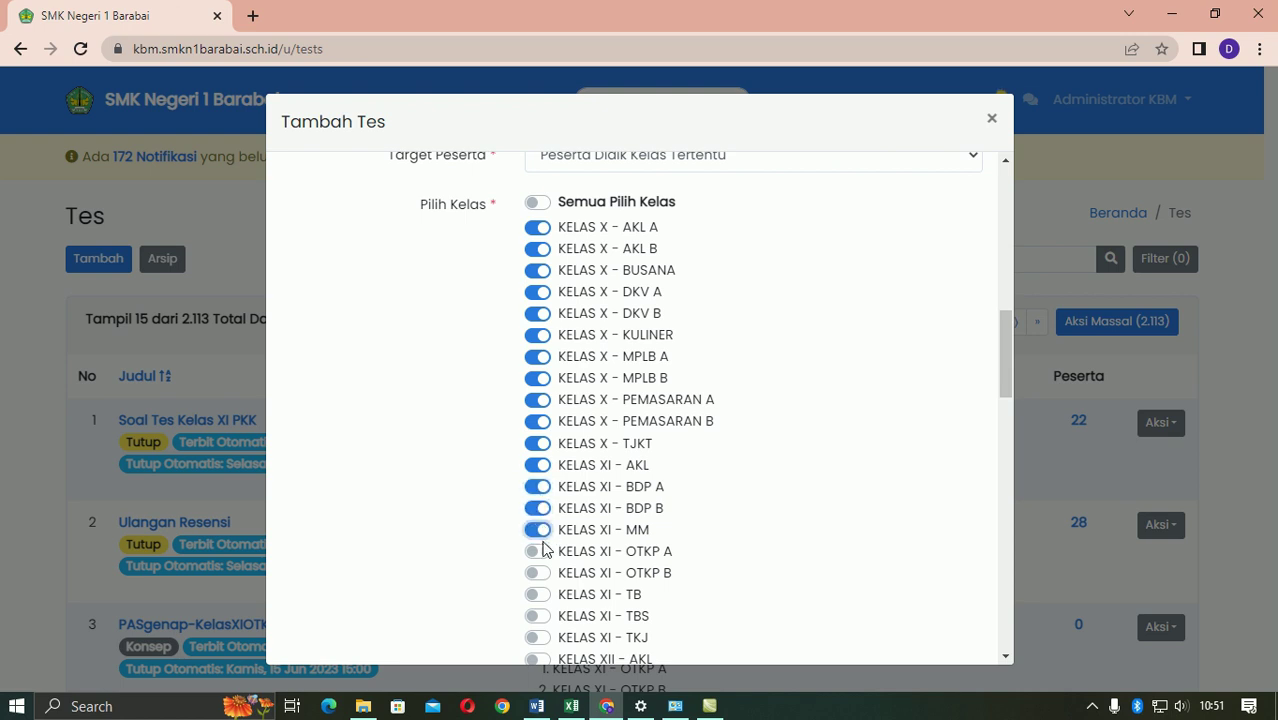
pyautogui.click(538, 551)
pyautogui.scroll(-2, 541, 555)
pyautogui.click(537, 386)
pyautogui.click(538, 407)
pyautogui.click(538, 428)
pyautogui.click(537, 452)
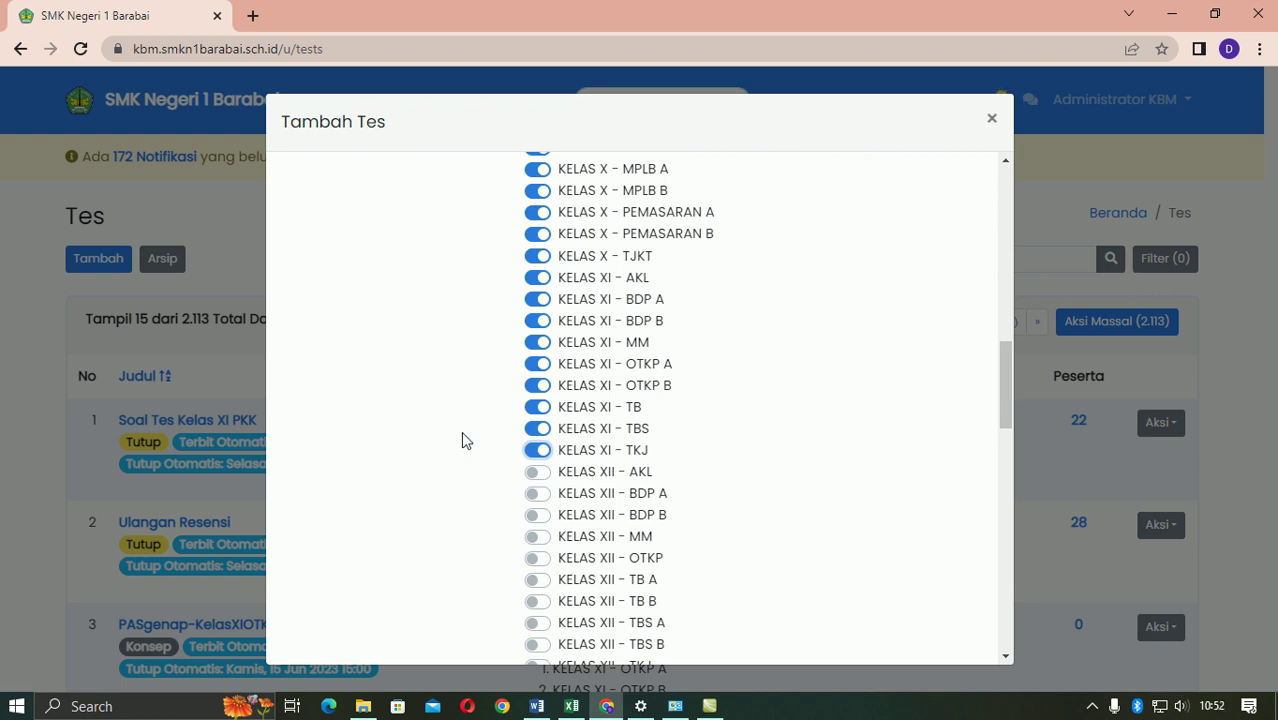
pyautogui.scroll(-4, 461, 431)
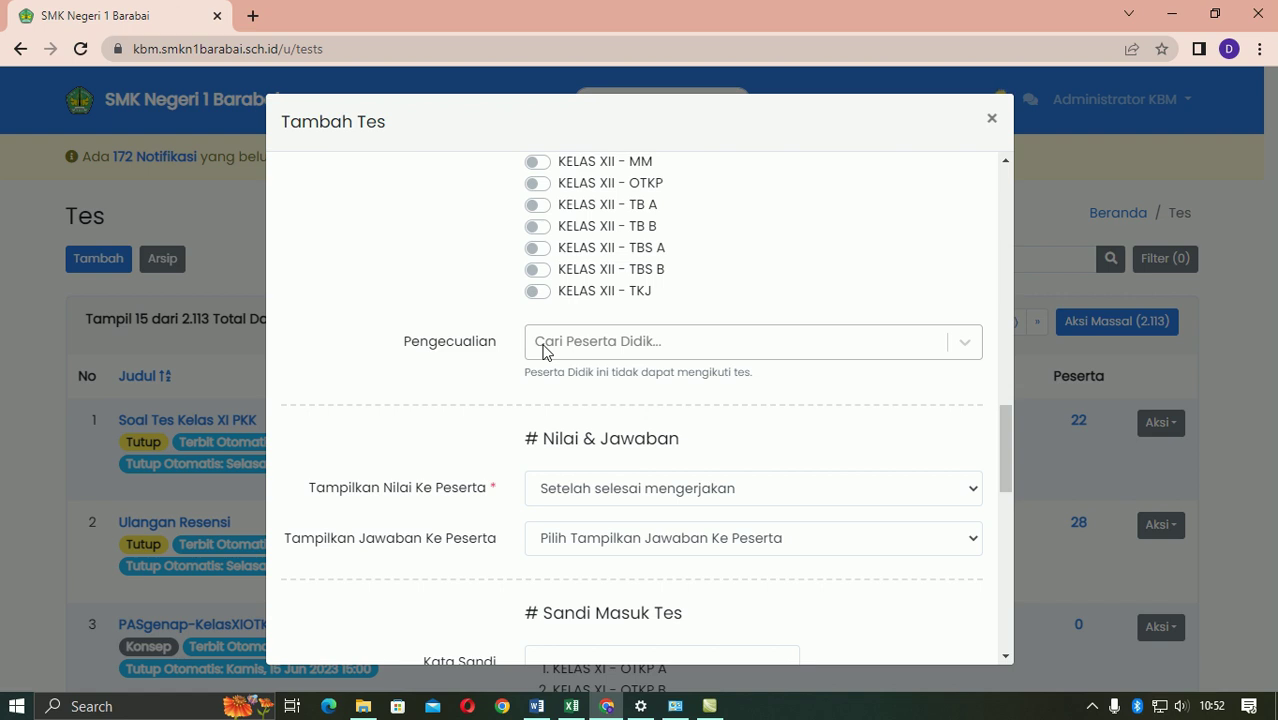
# - Leave the Pengecualian list empty so no students are excluded
pyautogui.click(720, 344)
pyautogui.scroll(-5, 600, 456)
pyautogui.scroll(-2, 628, 455)
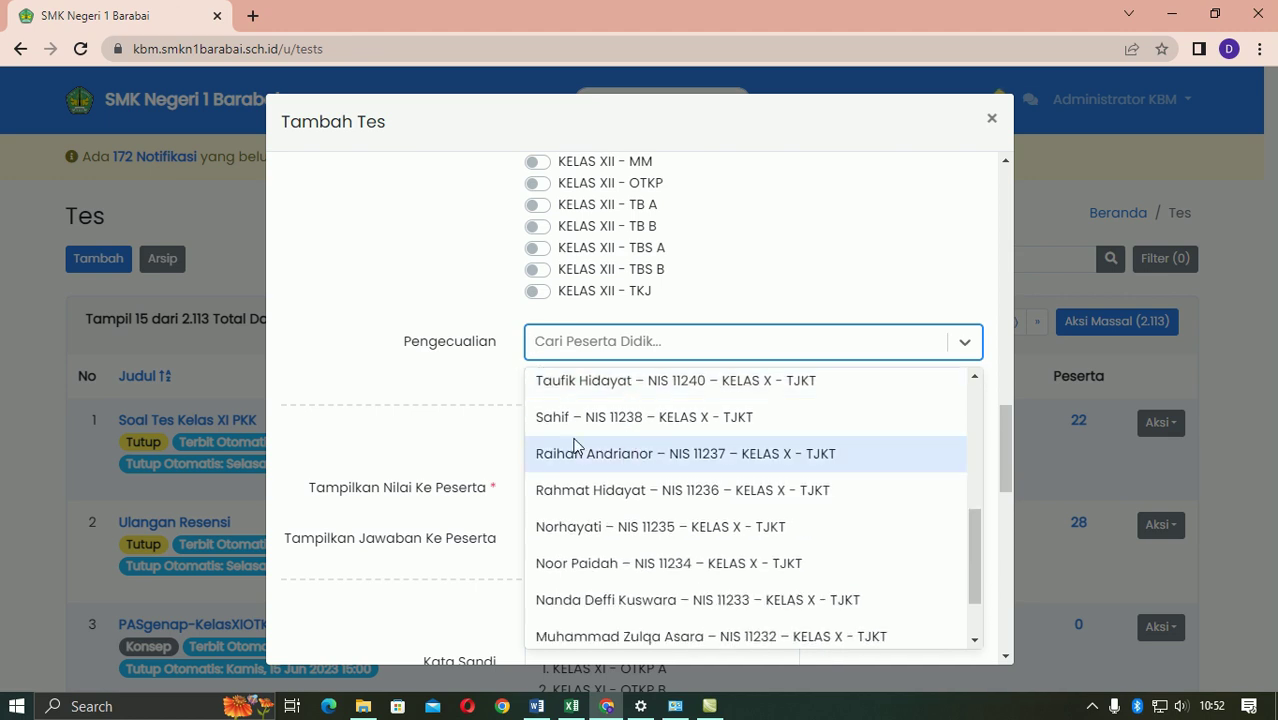
pyautogui.click(480, 421)
pyautogui.scroll(-1, 480, 421)
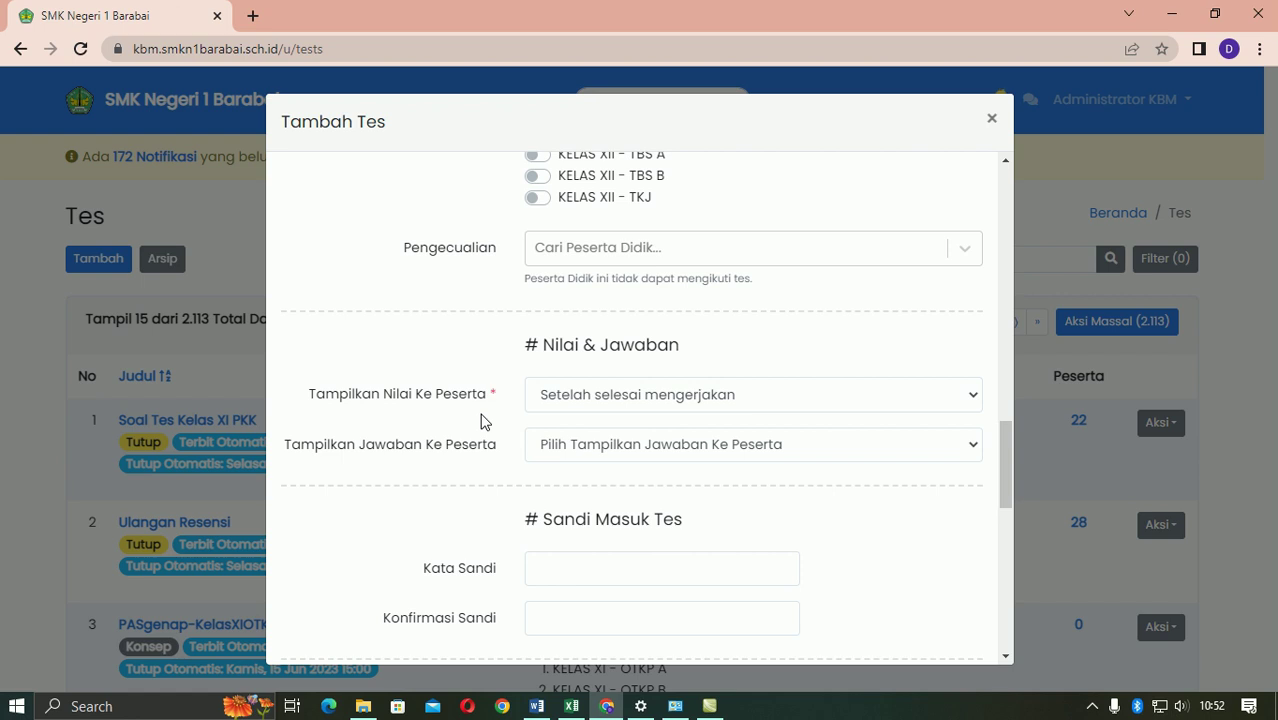
# - Set Tampilkan Nilai Ke Peserta to 'Jangan tampilkan' and leave the test password blank
pyautogui.click(660, 391)
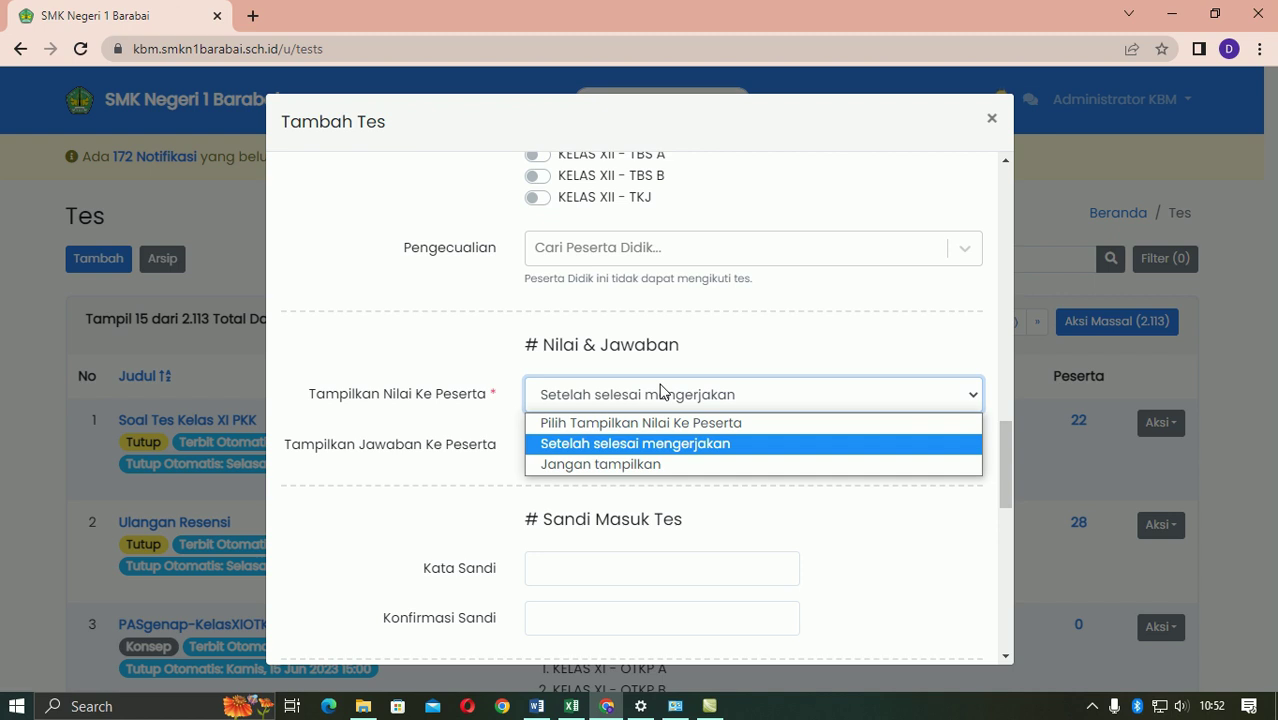
pyautogui.click(645, 463)
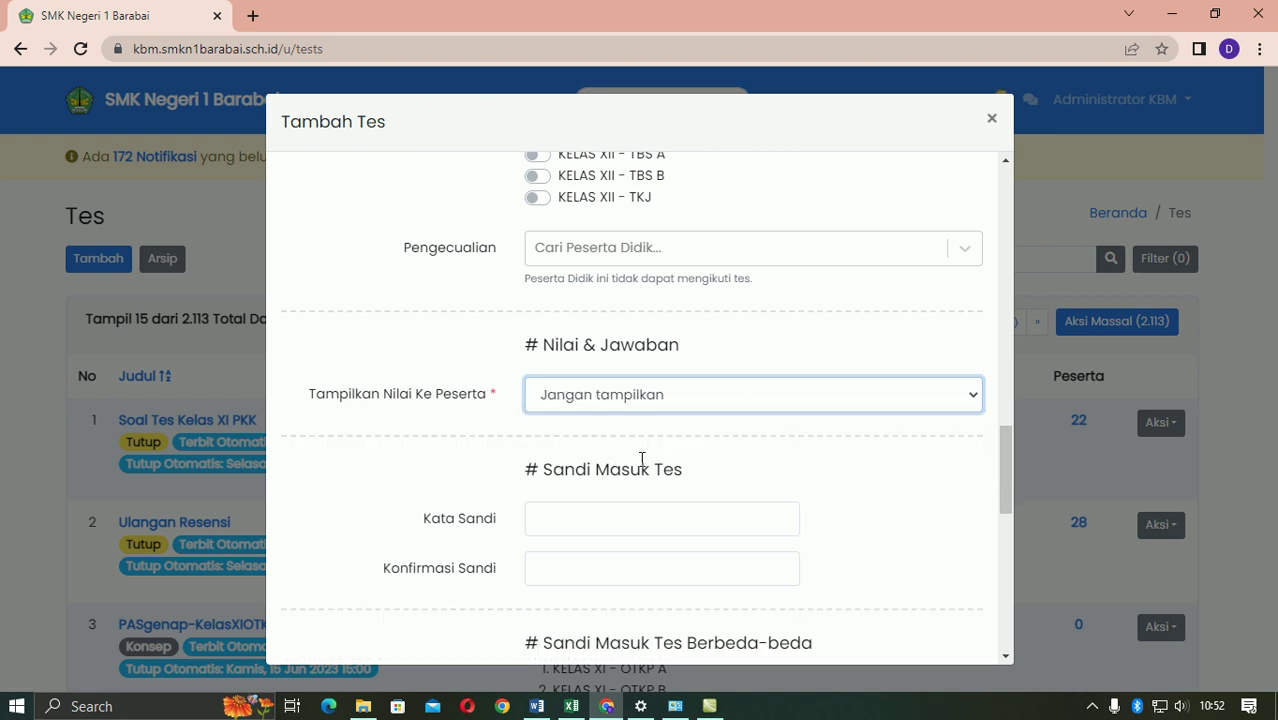
pyautogui.scroll(-1, 443, 471)
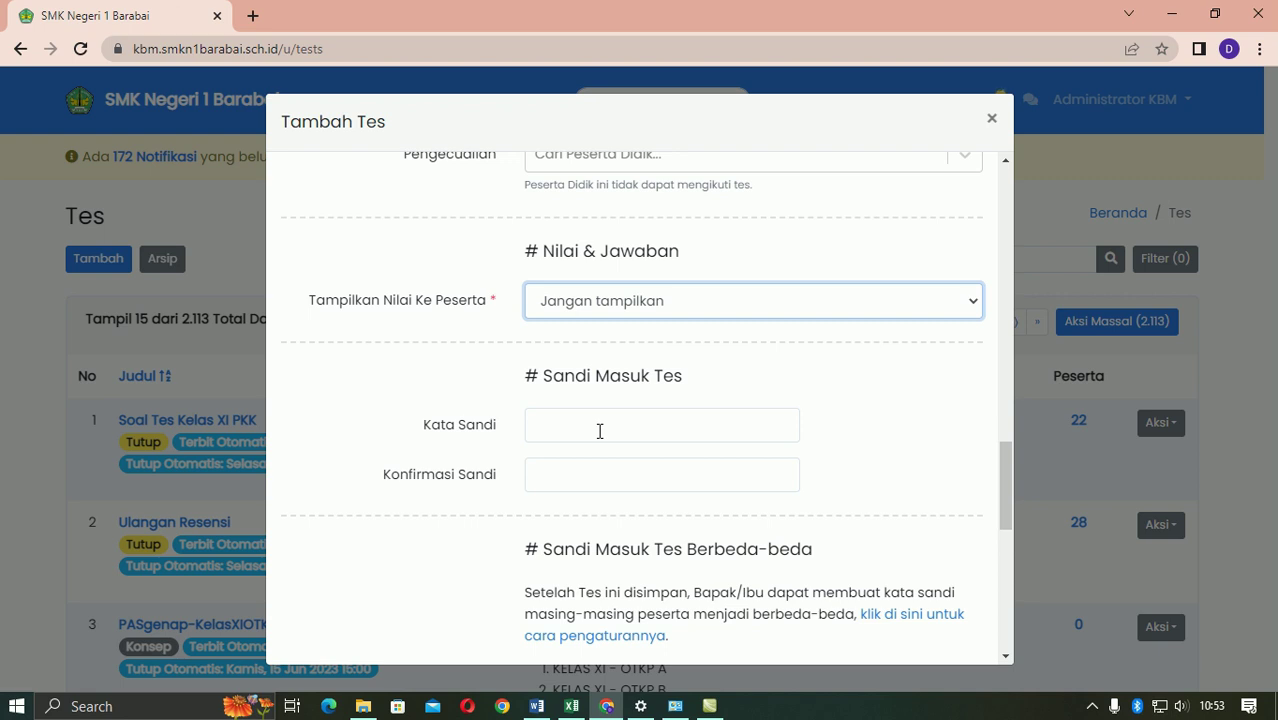
pyautogui.click(600, 431)
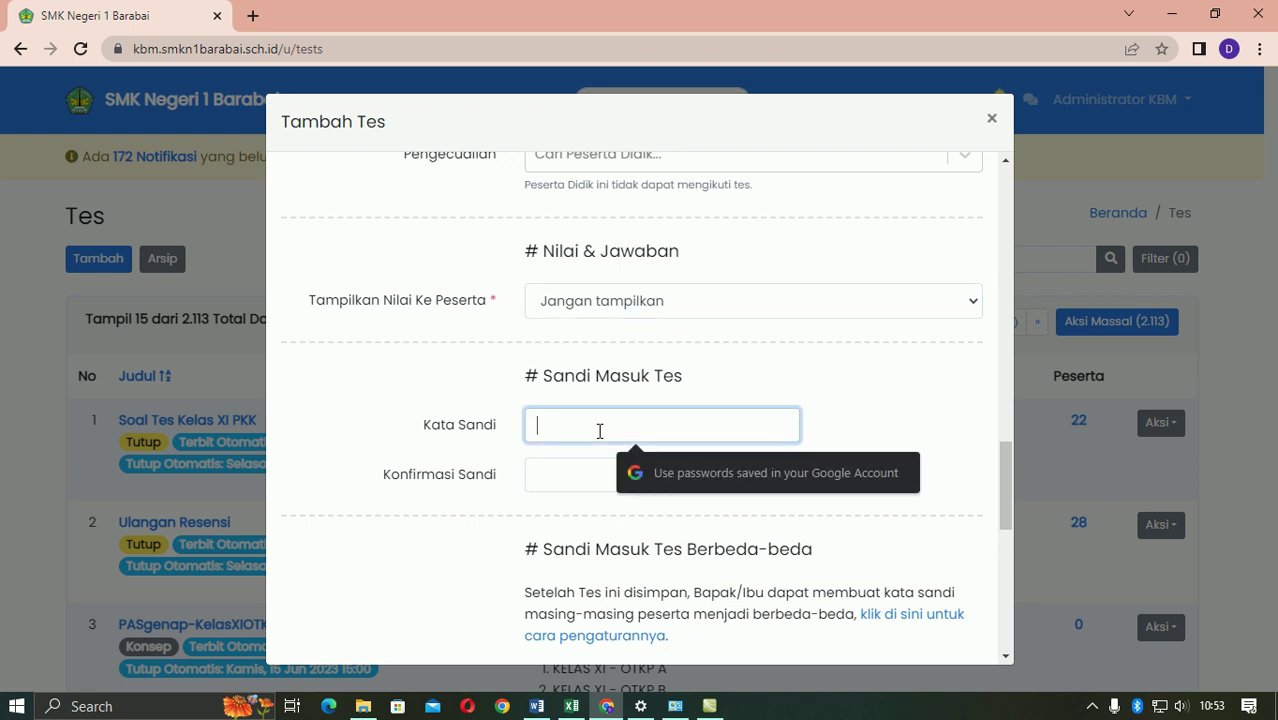
pyautogui.click(476, 490)
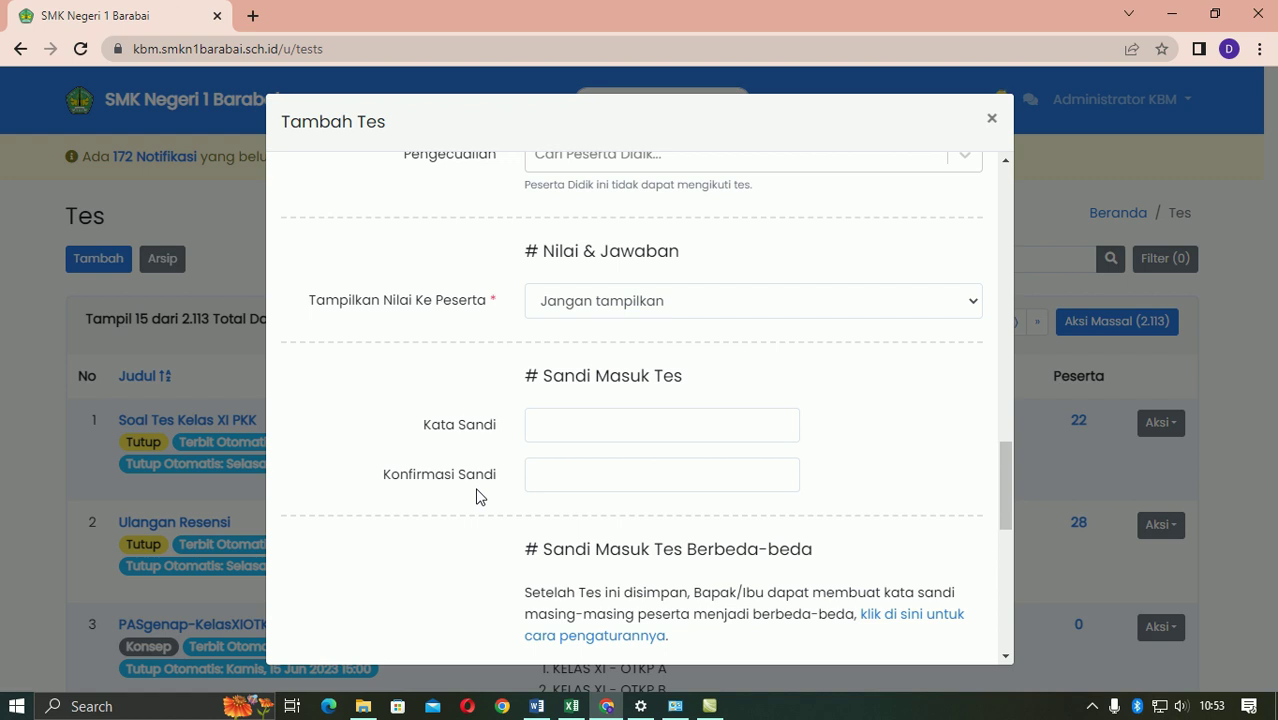
pyautogui.scroll(-5, 476, 496)
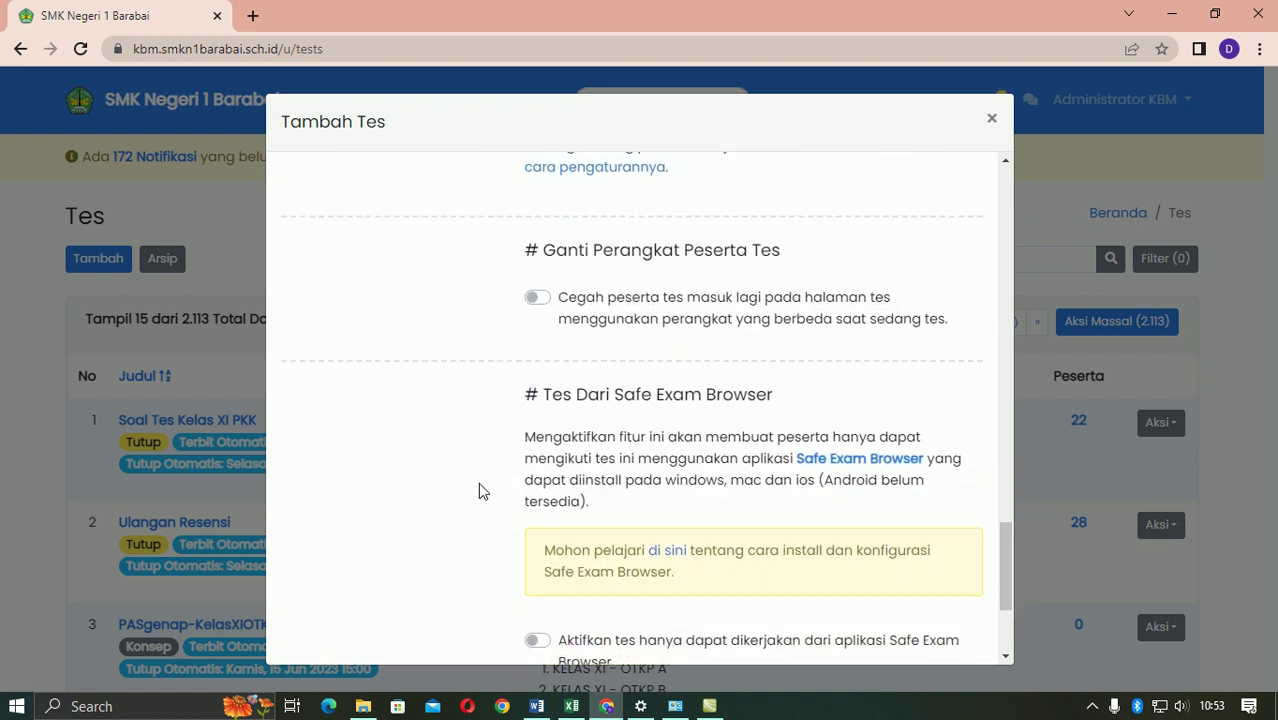
pyautogui.scroll(-3, 478, 485)
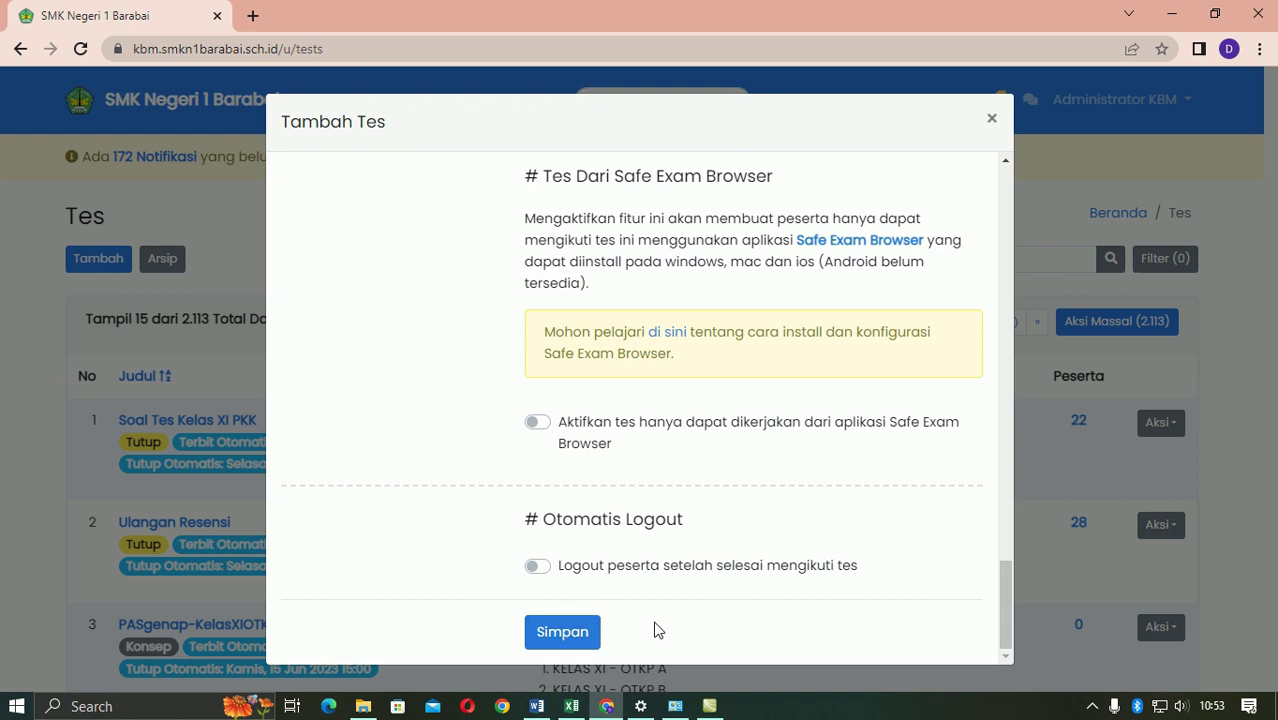
# - Save the test as a Konsep draft and go to its Manajemen Soal (0) page
pyautogui.click(563, 632)
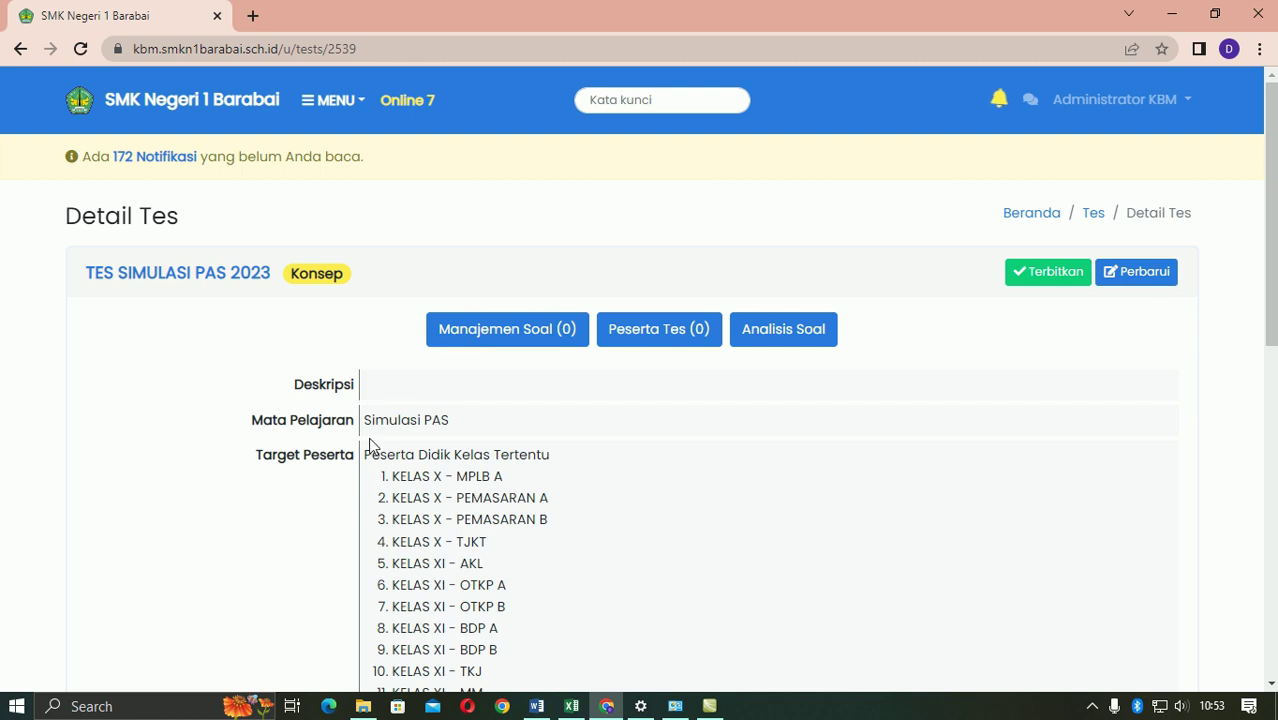
pyautogui.click(491, 332)
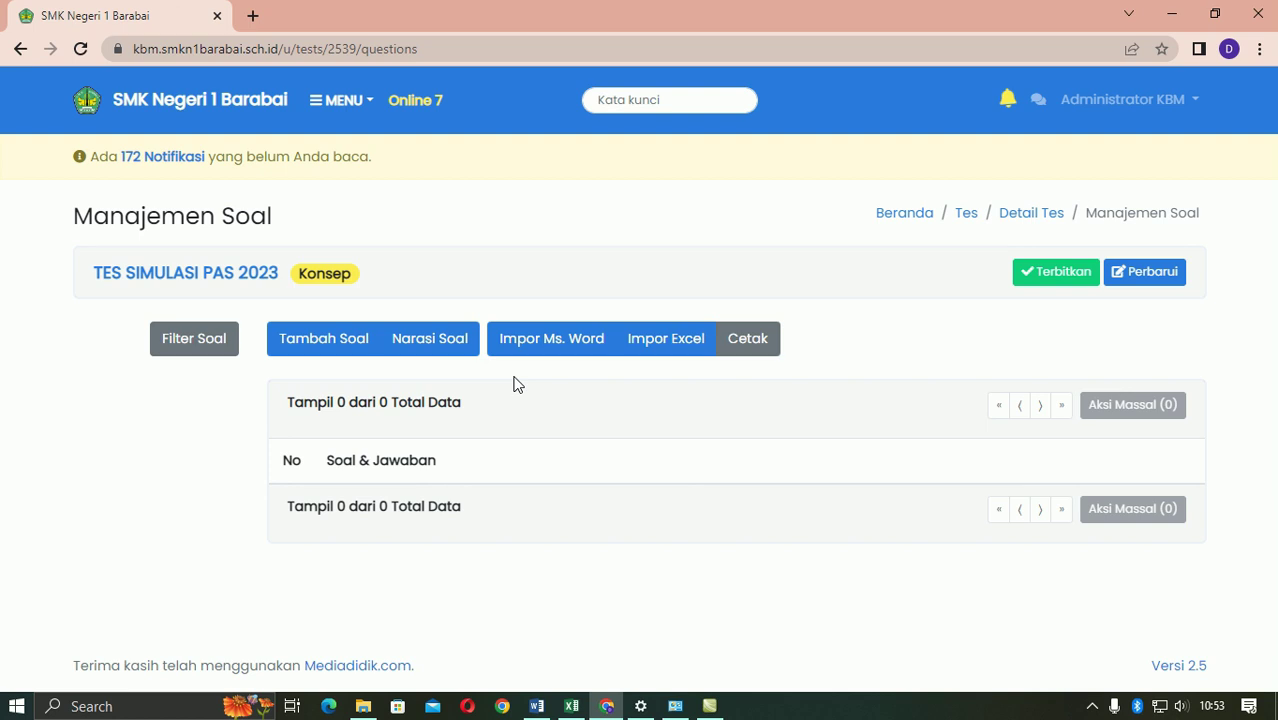
# - Download the Impor Excel sample template format-import-soal (3).xlsx and open it in Excel
pyautogui.click(662, 338)
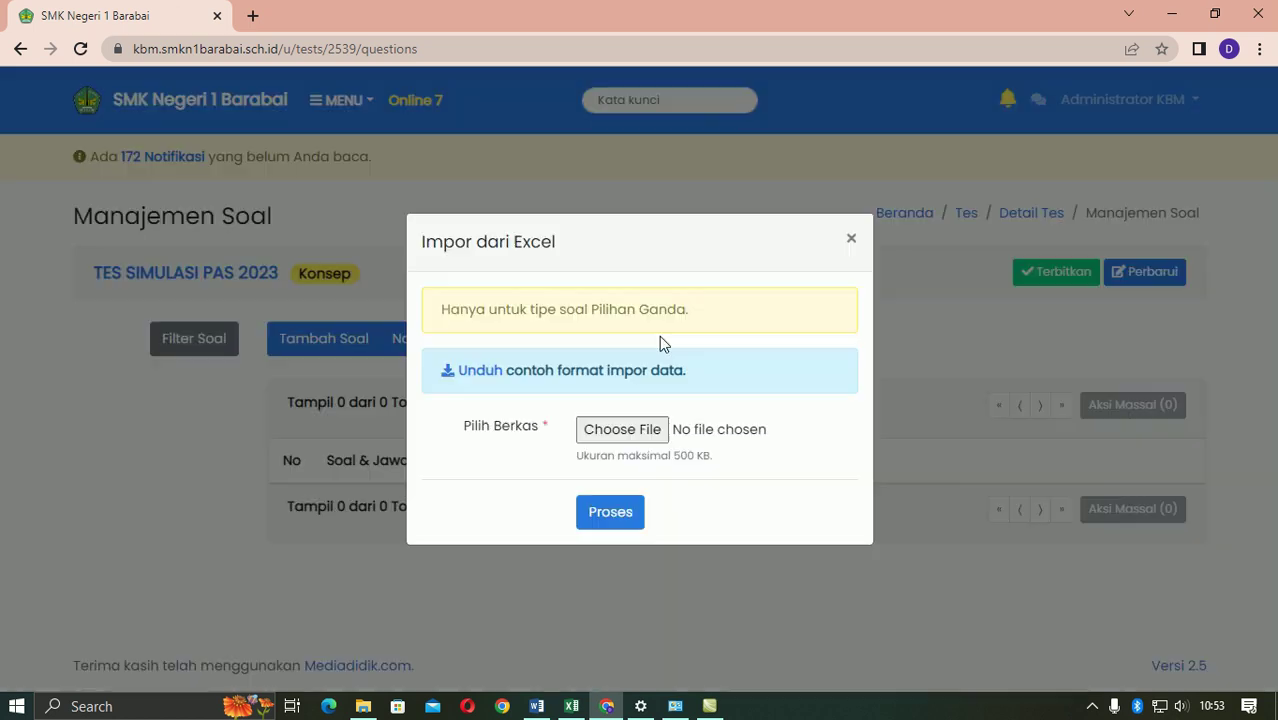
pyautogui.click(474, 372)
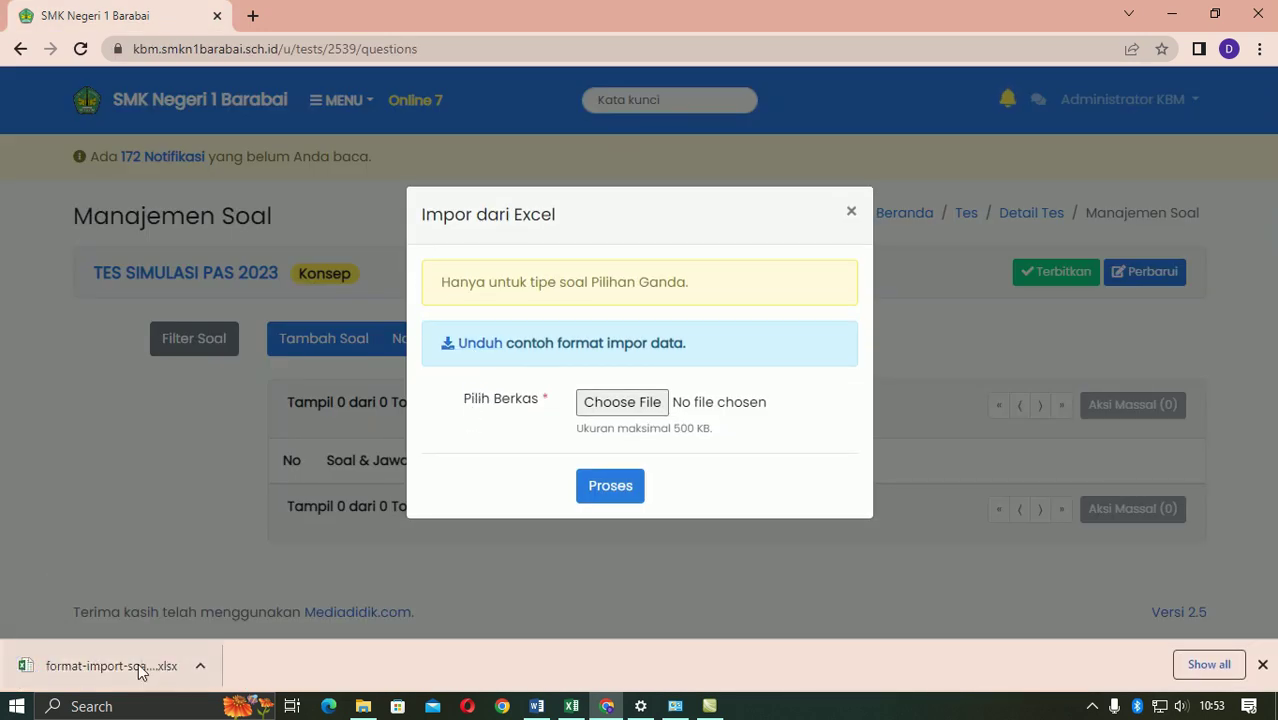
pyautogui.click(199, 665)
pyautogui.click(237, 541)
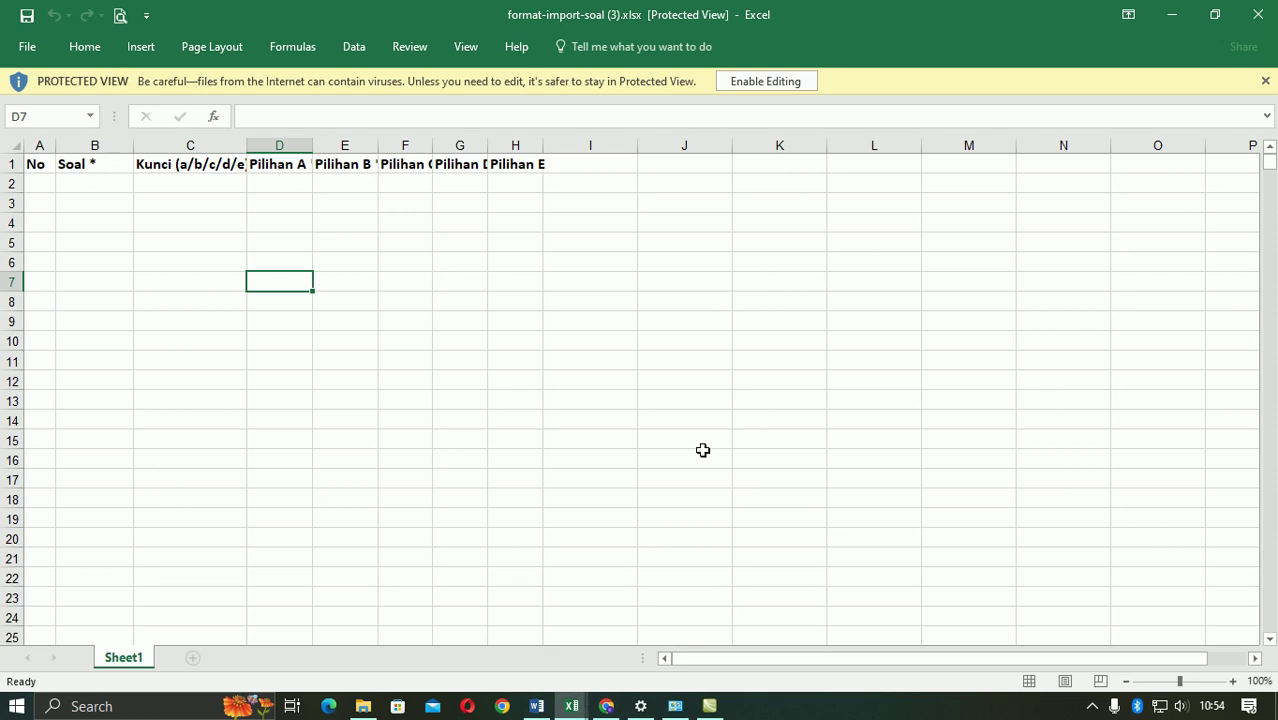
# - Enable editing, then fill the No column cells A2:A21 with the numbers 1 to 20
pyautogui.click(752, 84)
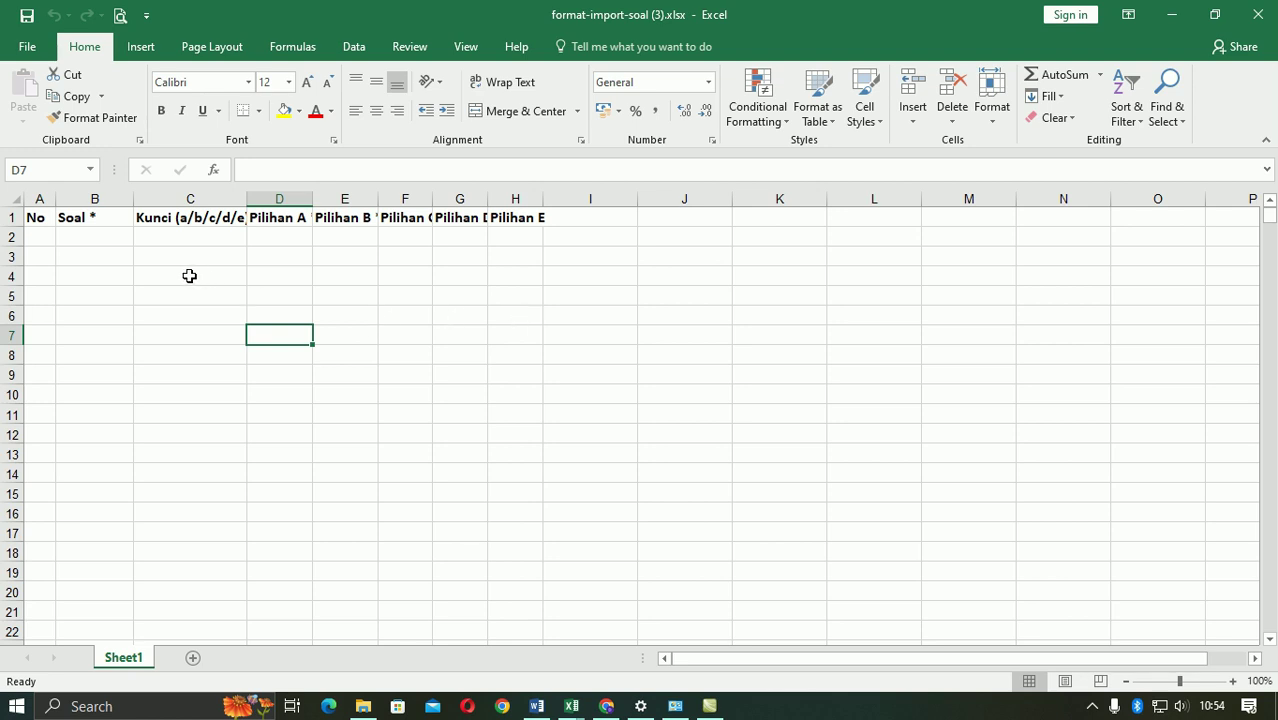
pyautogui.click(10, 217)
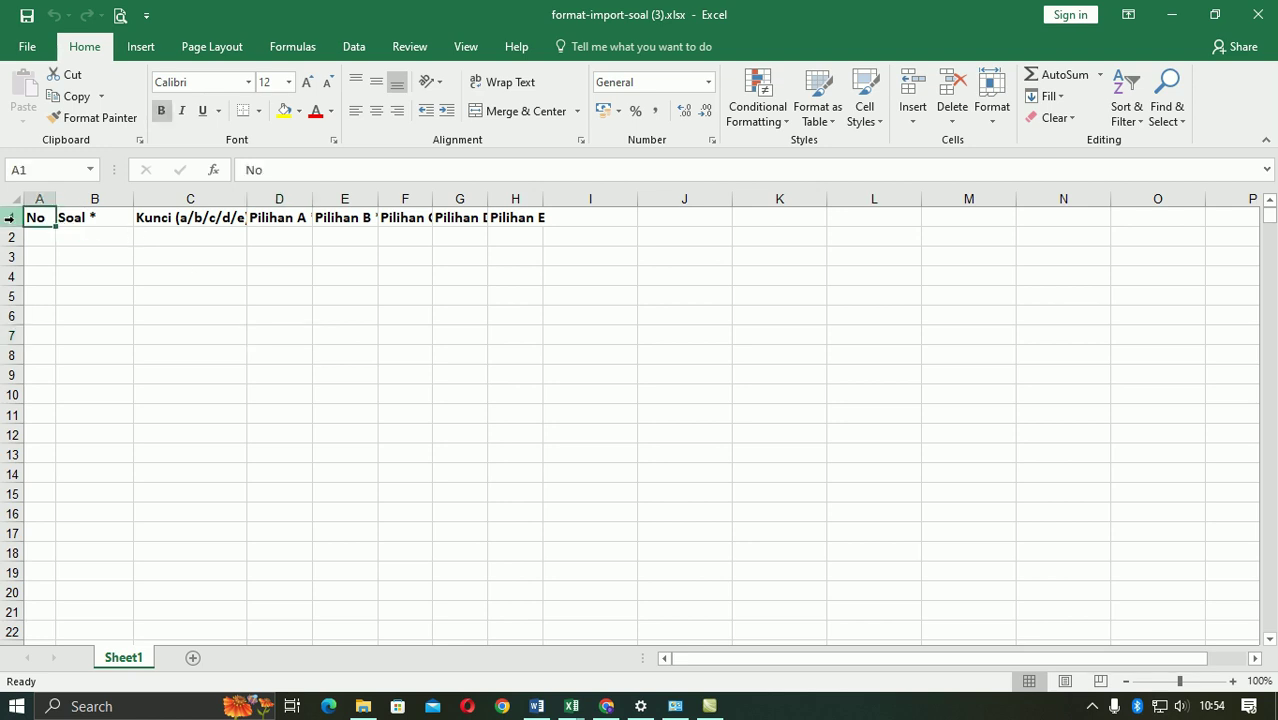
pyautogui.click(105, 262)
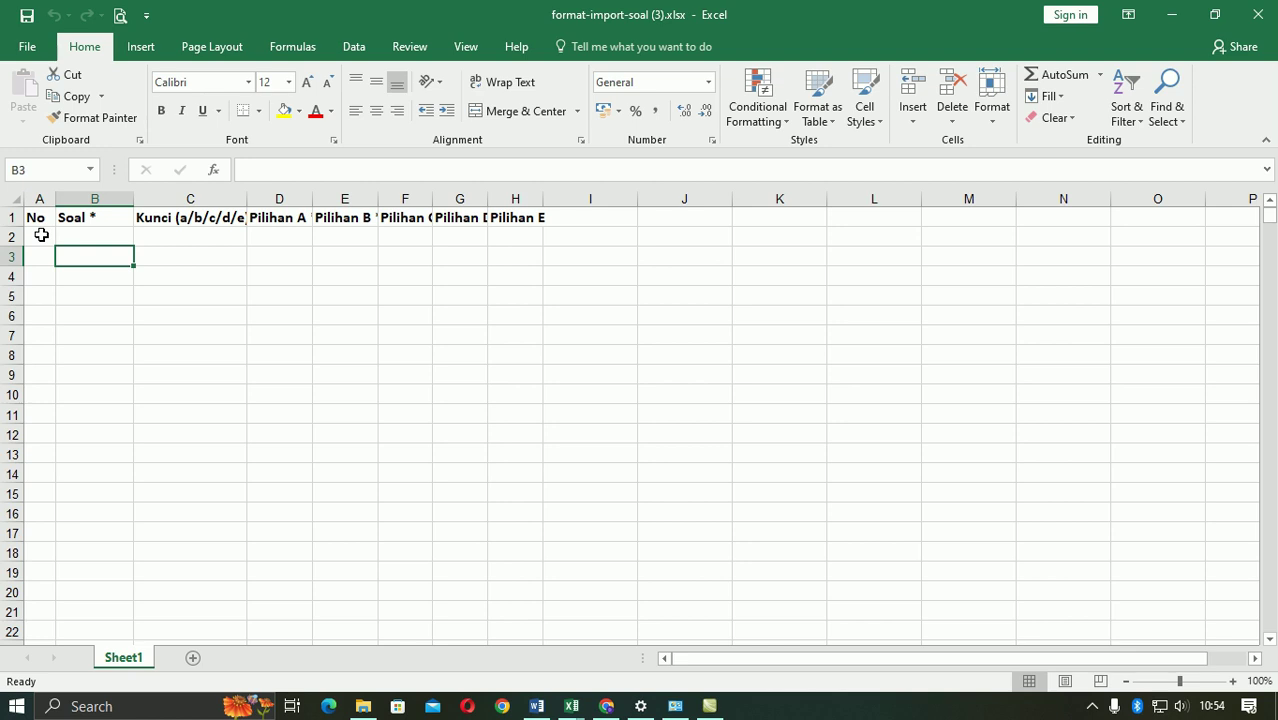
pyautogui.click(68, 279)
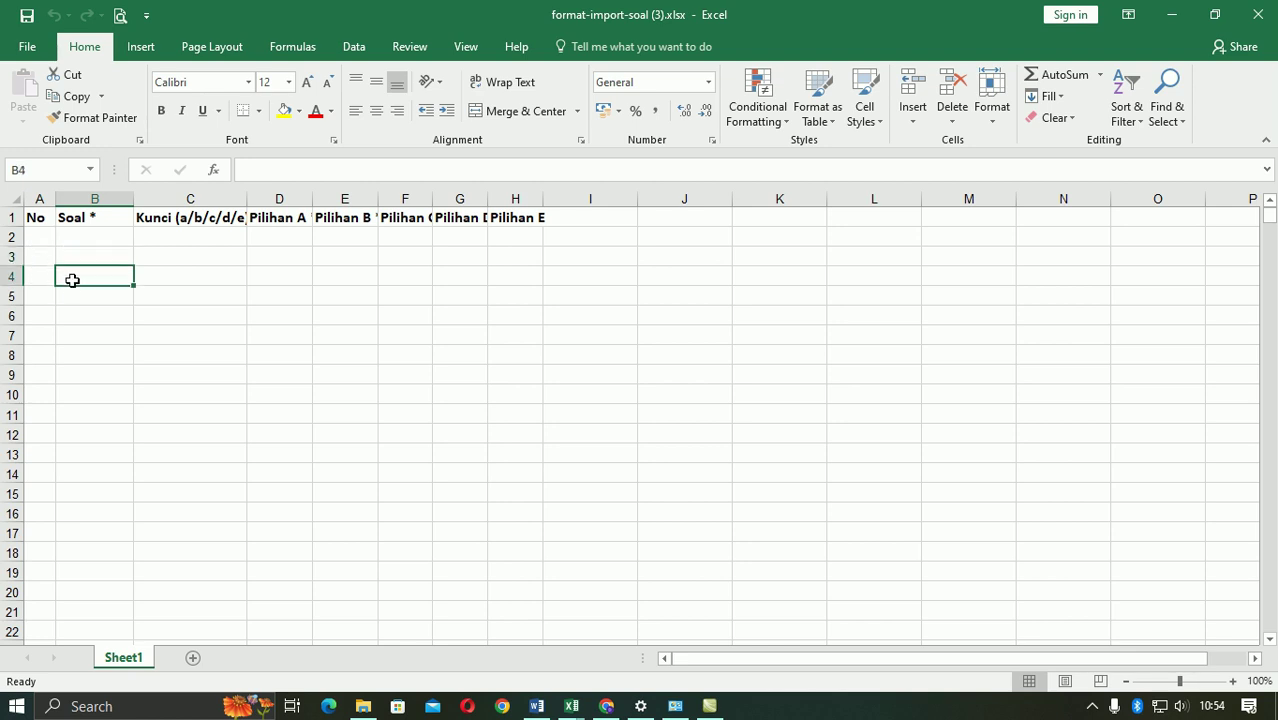
pyautogui.click(38, 232)
pyautogui.write('1')
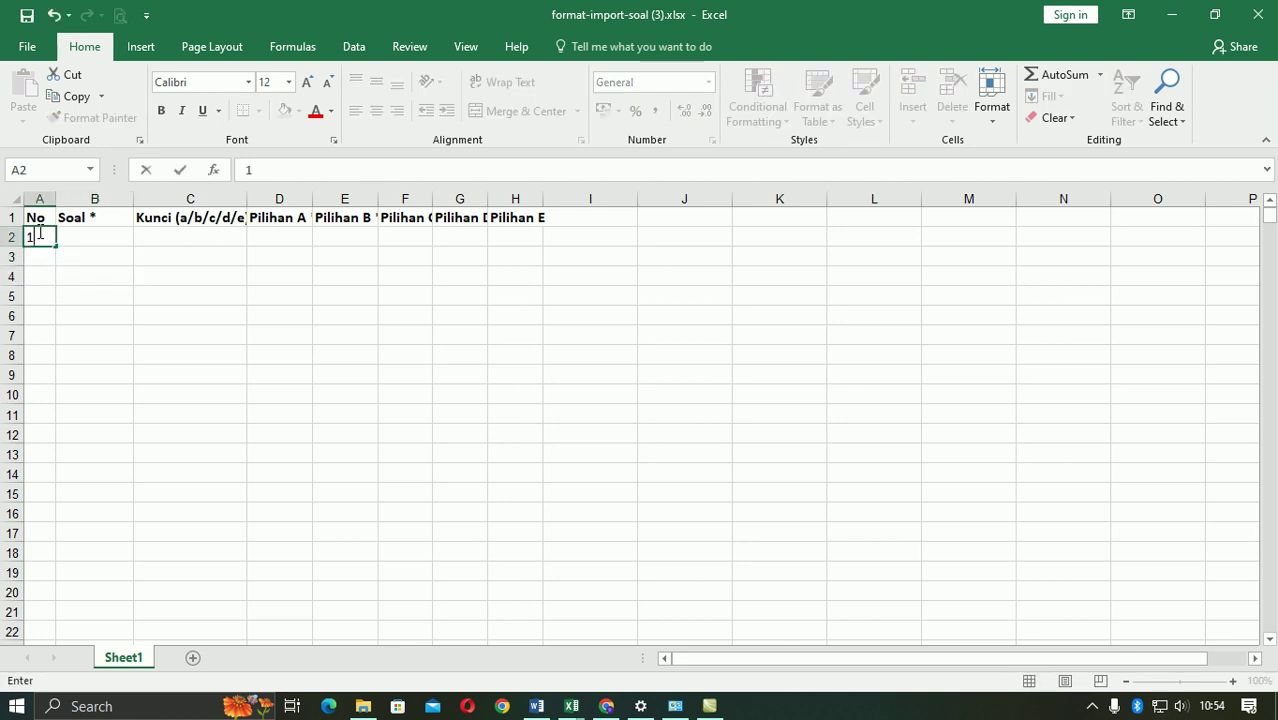
pyautogui.click(58, 281)
pyautogui.click(45, 236)
pyautogui.moveTo(56, 243); pyautogui.dragTo(72, 613)
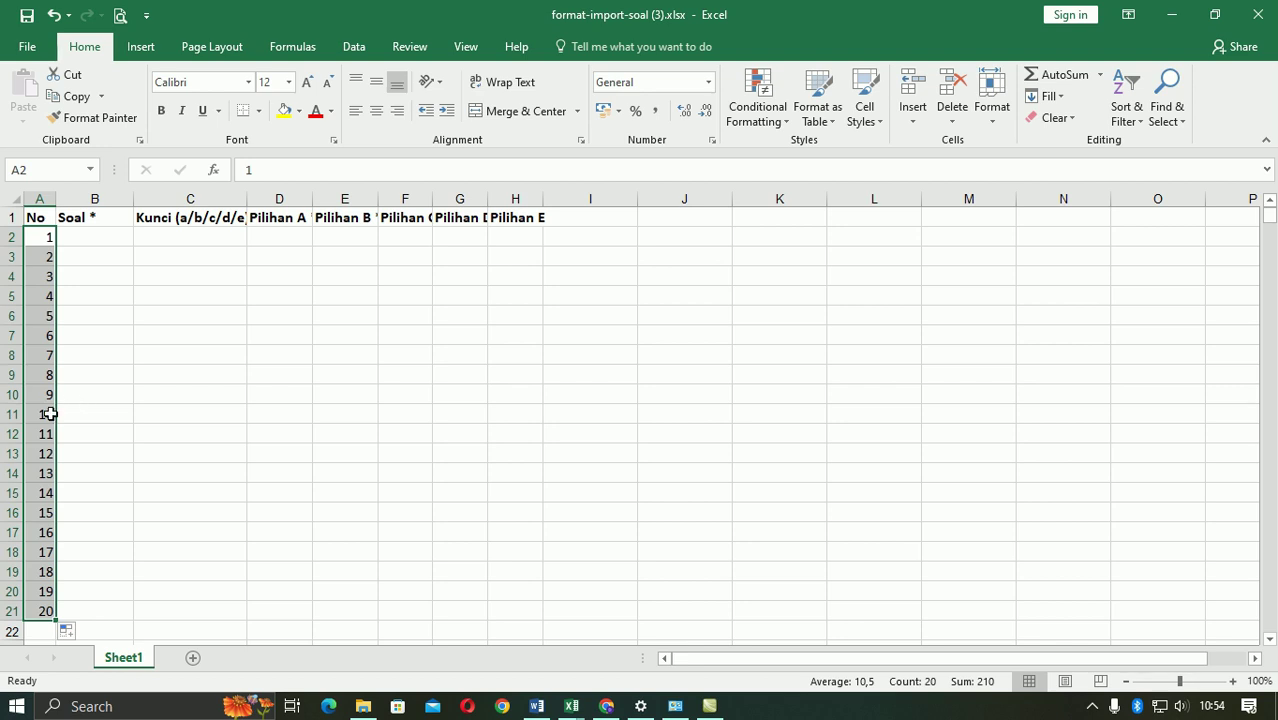
pyautogui.click(98, 240)
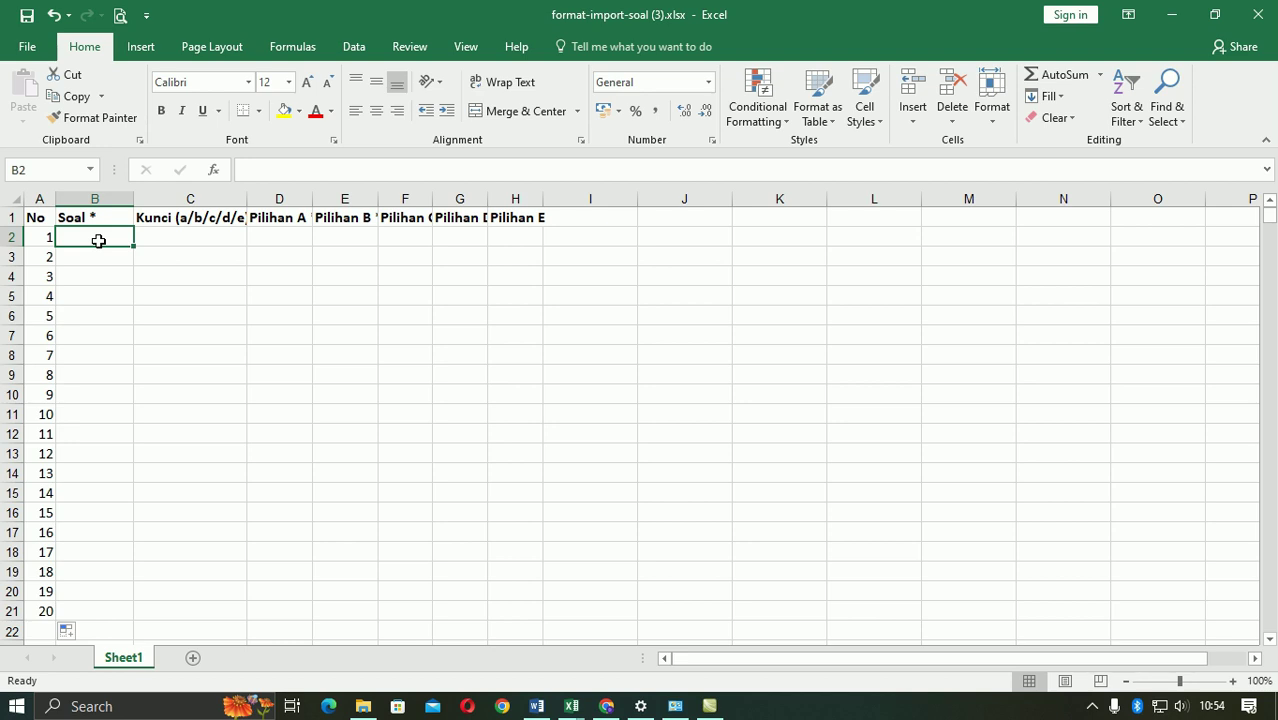
# - Enter 'untuk soal nomor 1' as question 1's text in B2 and answer key 'a' in C2
pyautogui.click(130, 330)
pyautogui.click(100, 232)
pyautogui.write('untuk ')
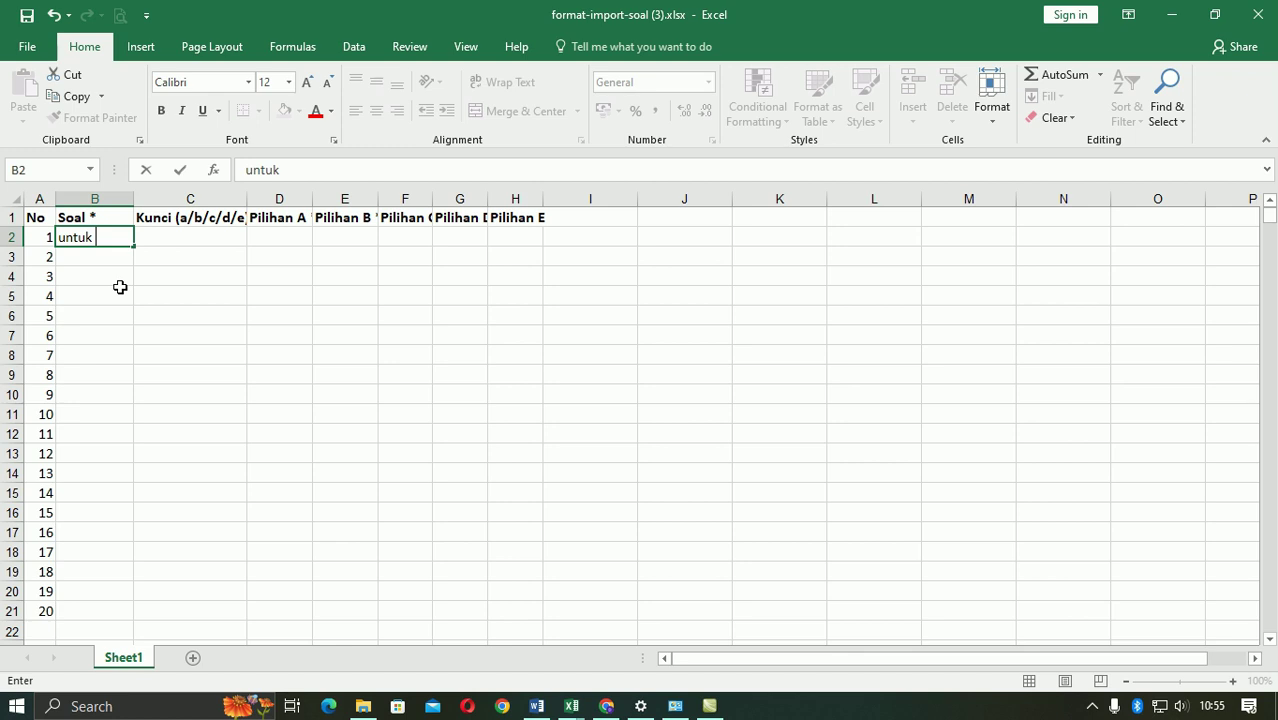
pyautogui.write('soal nomor 1')
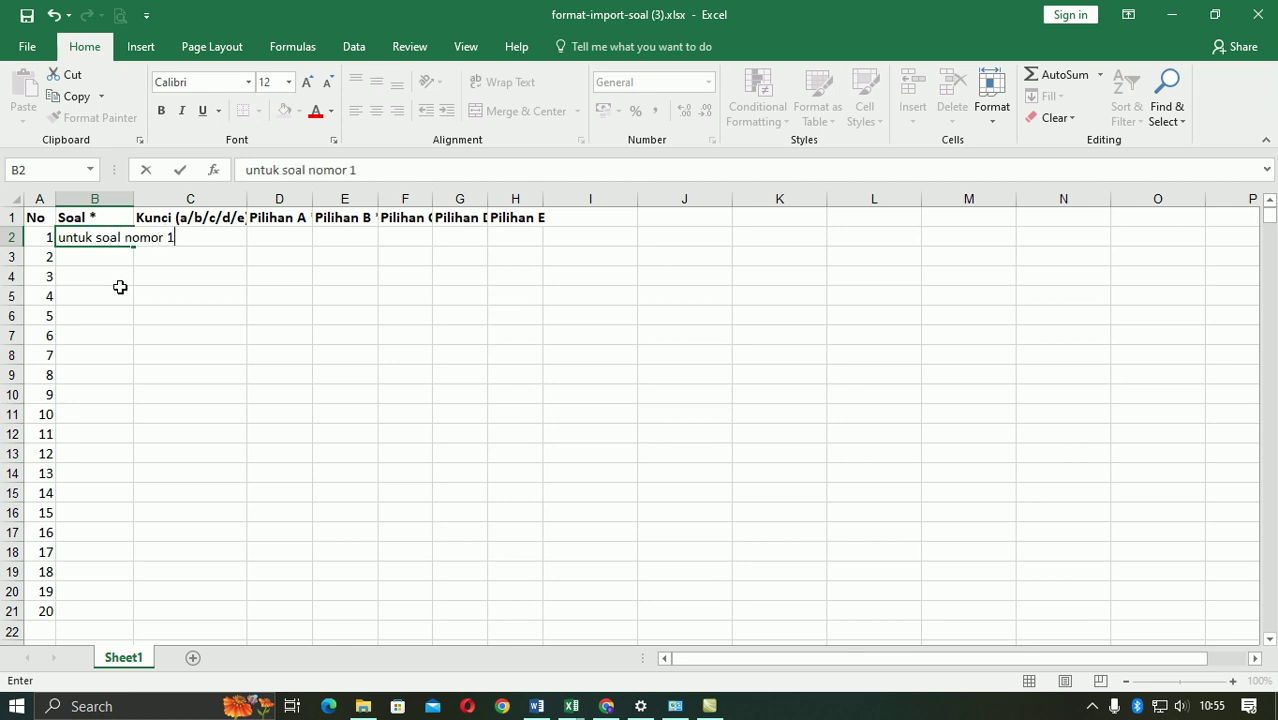
pyautogui.press('Return')
pyautogui.click(119, 239)
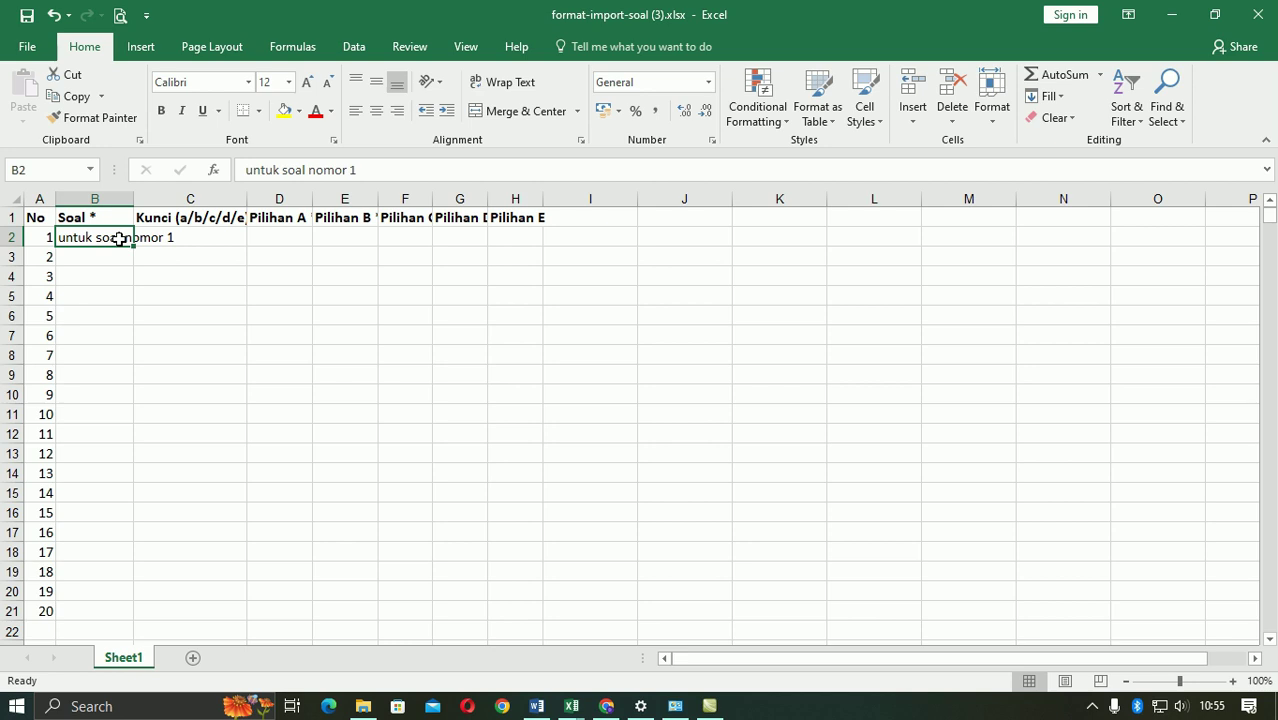
pyautogui.click(200, 241)
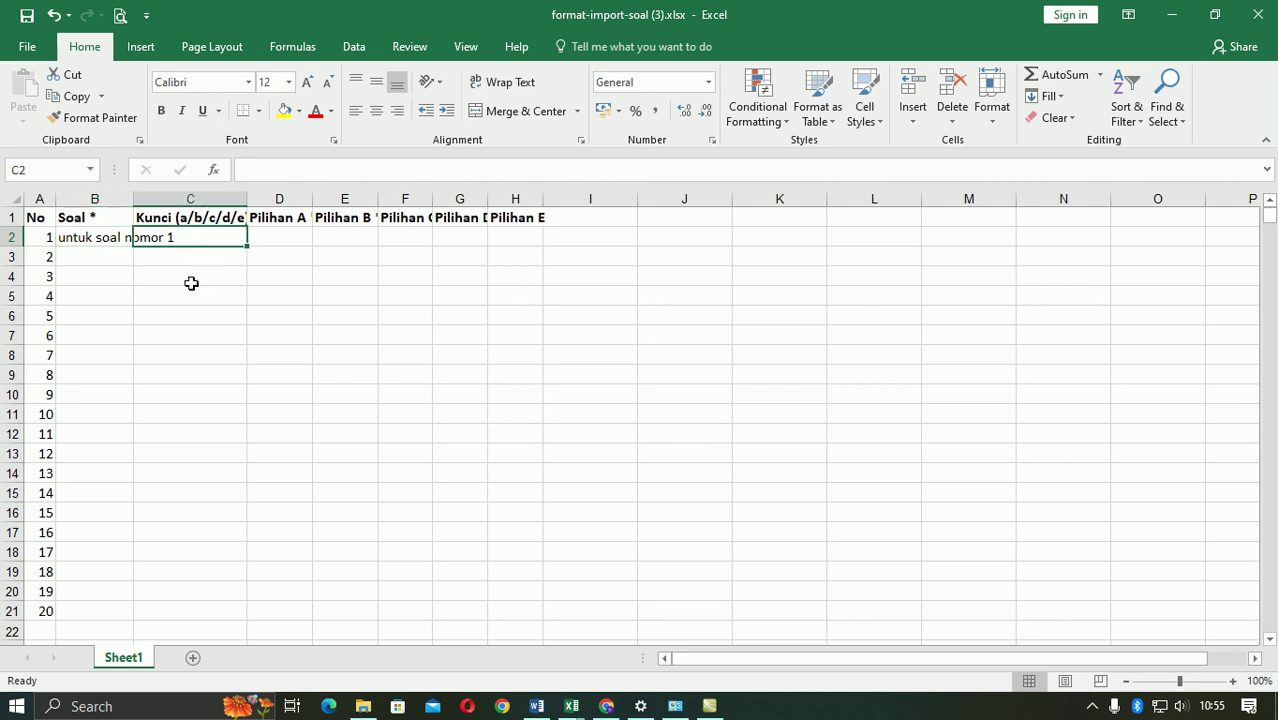
pyautogui.write('a')
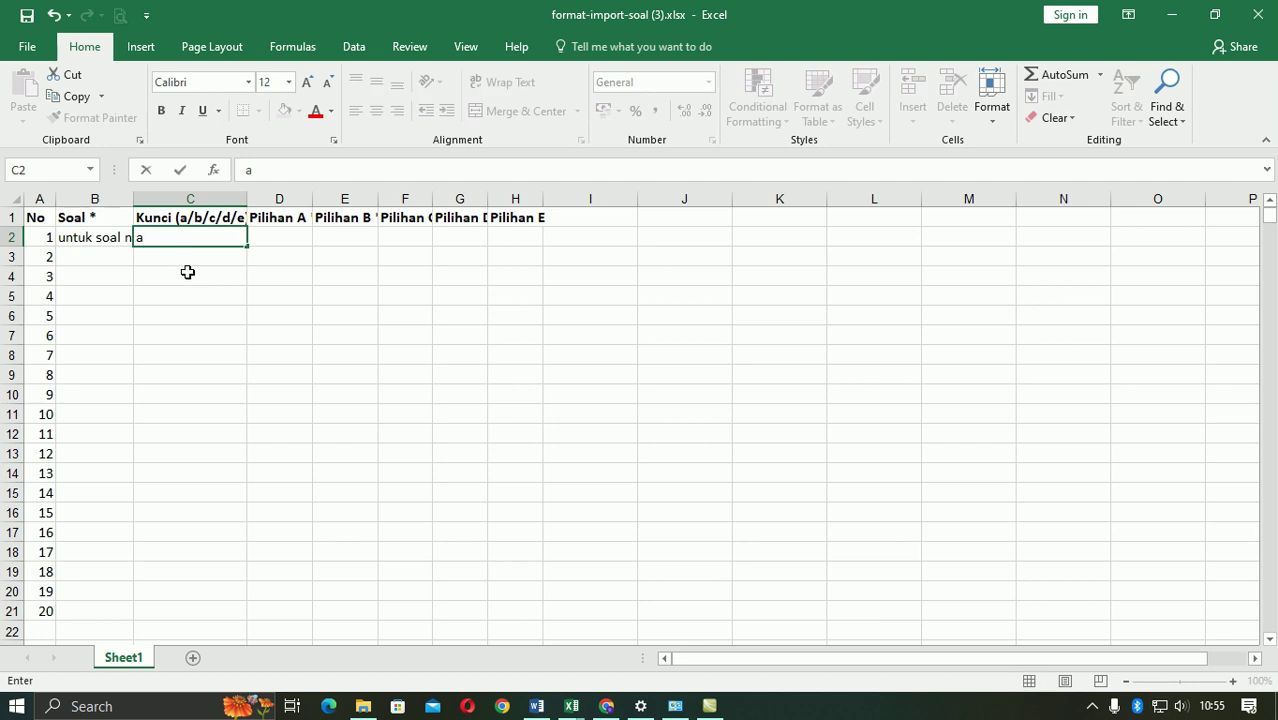
pyautogui.click(184, 260)
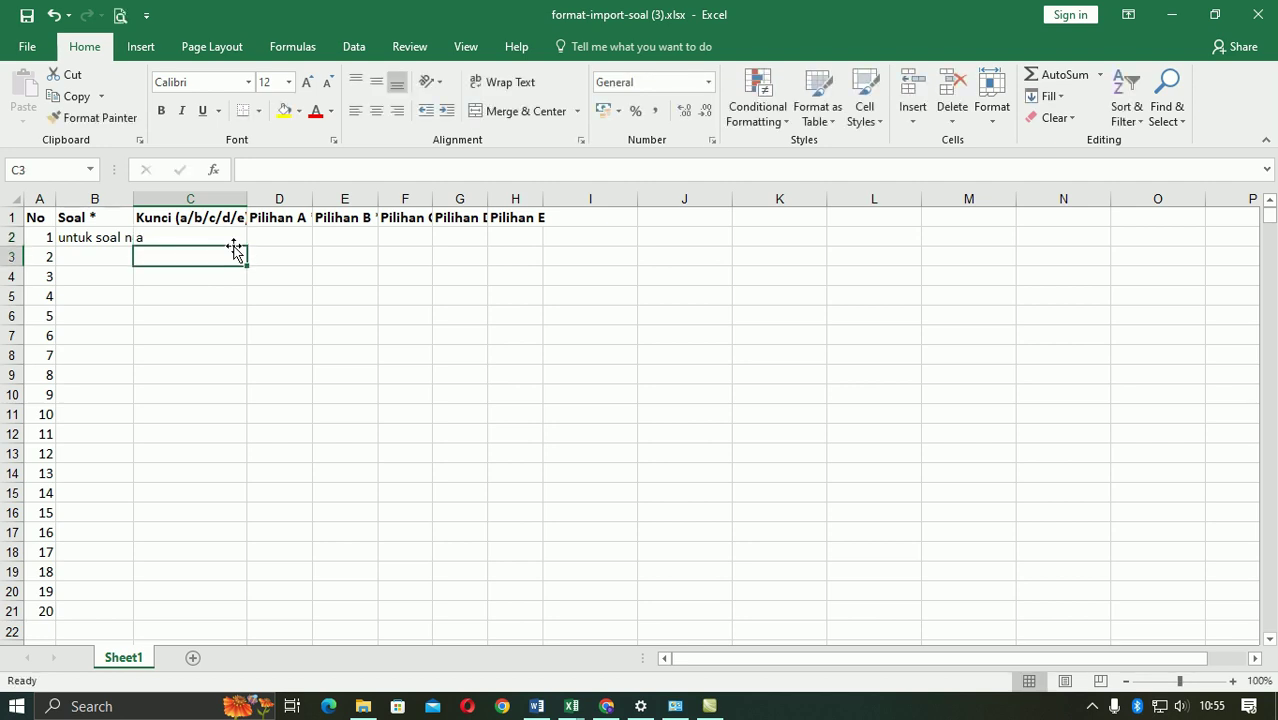
# - Fill D2:H2 with 'kolom pilihan a', 'pilihan b', 'pilihan c', 'pilihan d' and 'pilihan e'
pyautogui.click(285, 237)
pyautogui.click(346, 236)
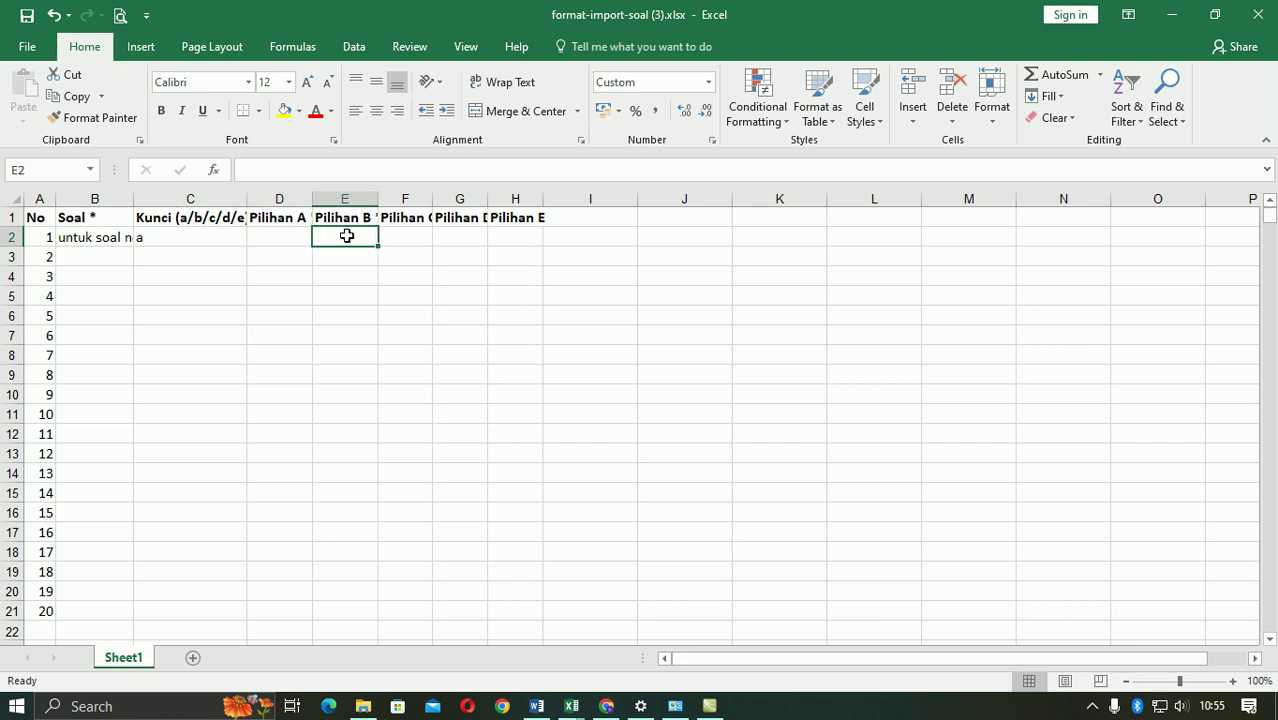
pyautogui.click(410, 232)
pyautogui.click(466, 232)
pyautogui.click(519, 234)
pyautogui.click(278, 238)
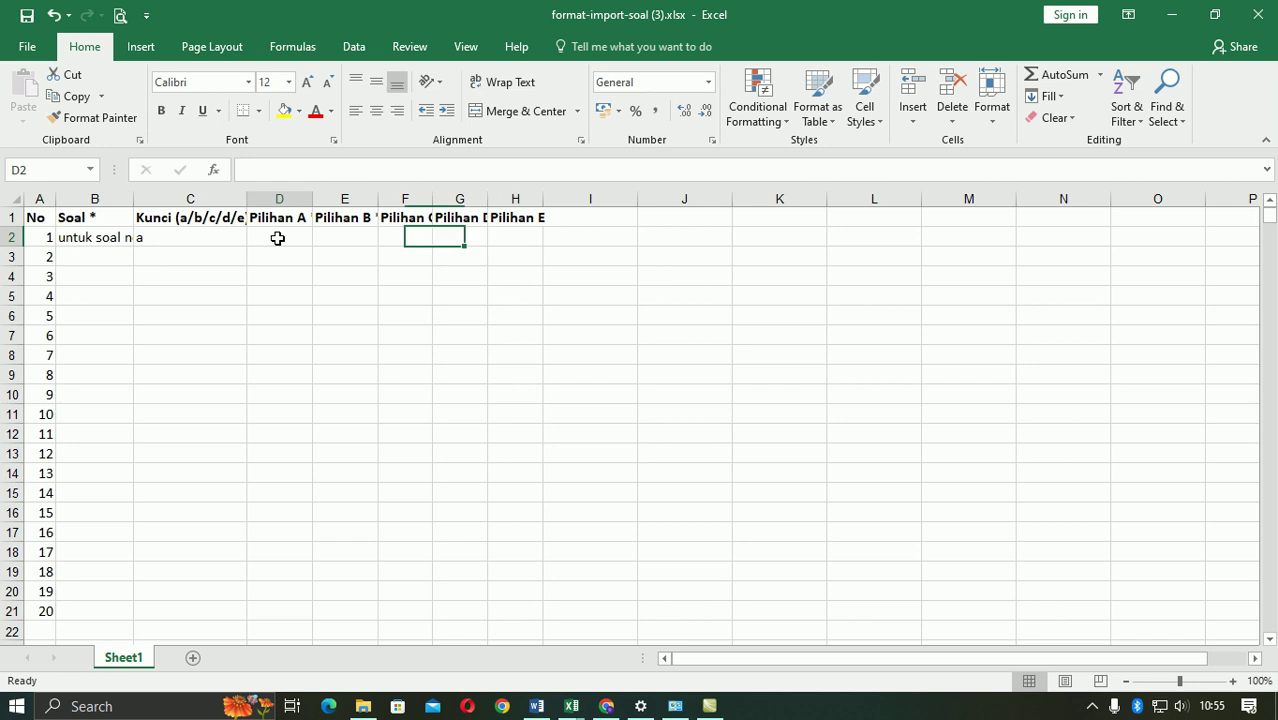
pyautogui.write('kolom')
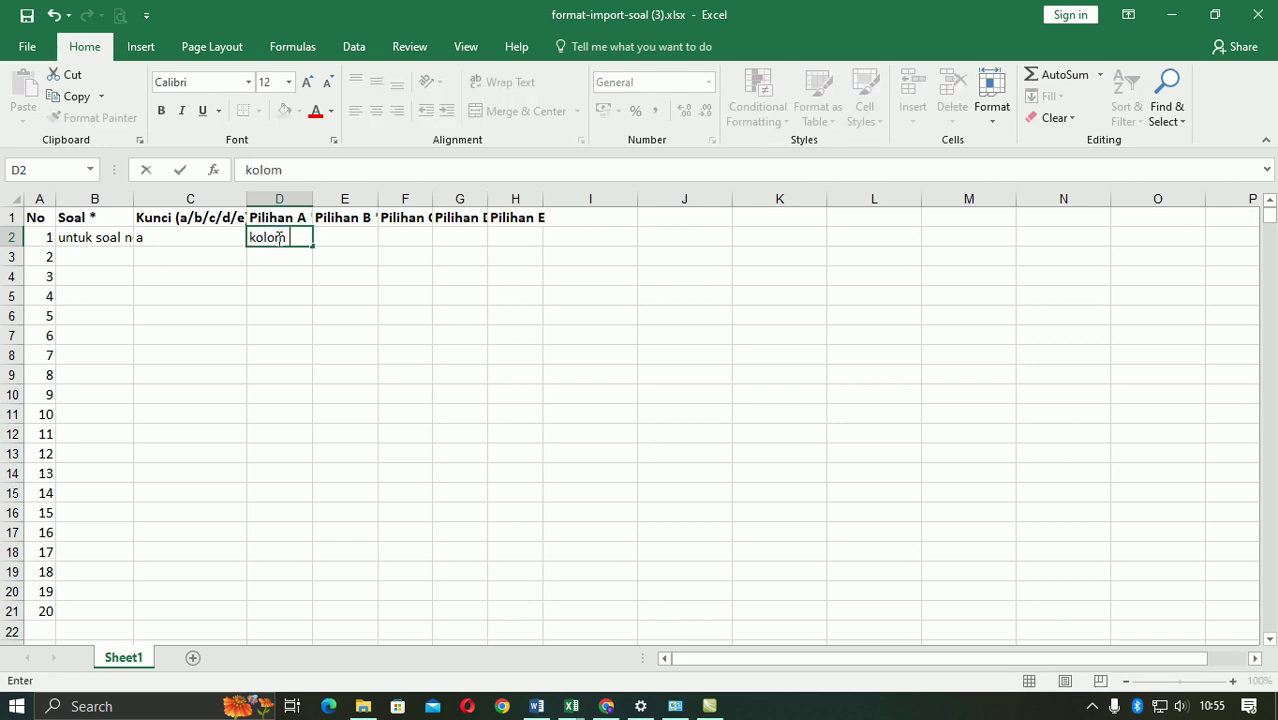
pyautogui.write(' pilihan a')
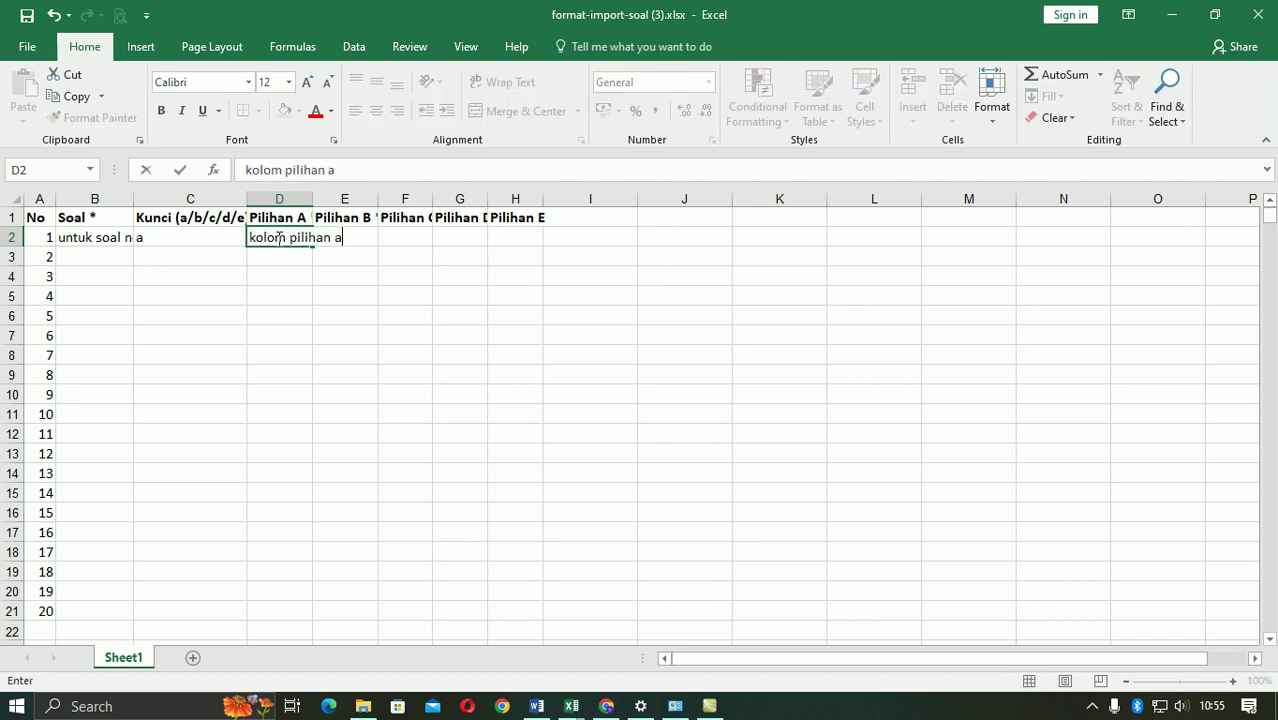
pyautogui.press('Tab')
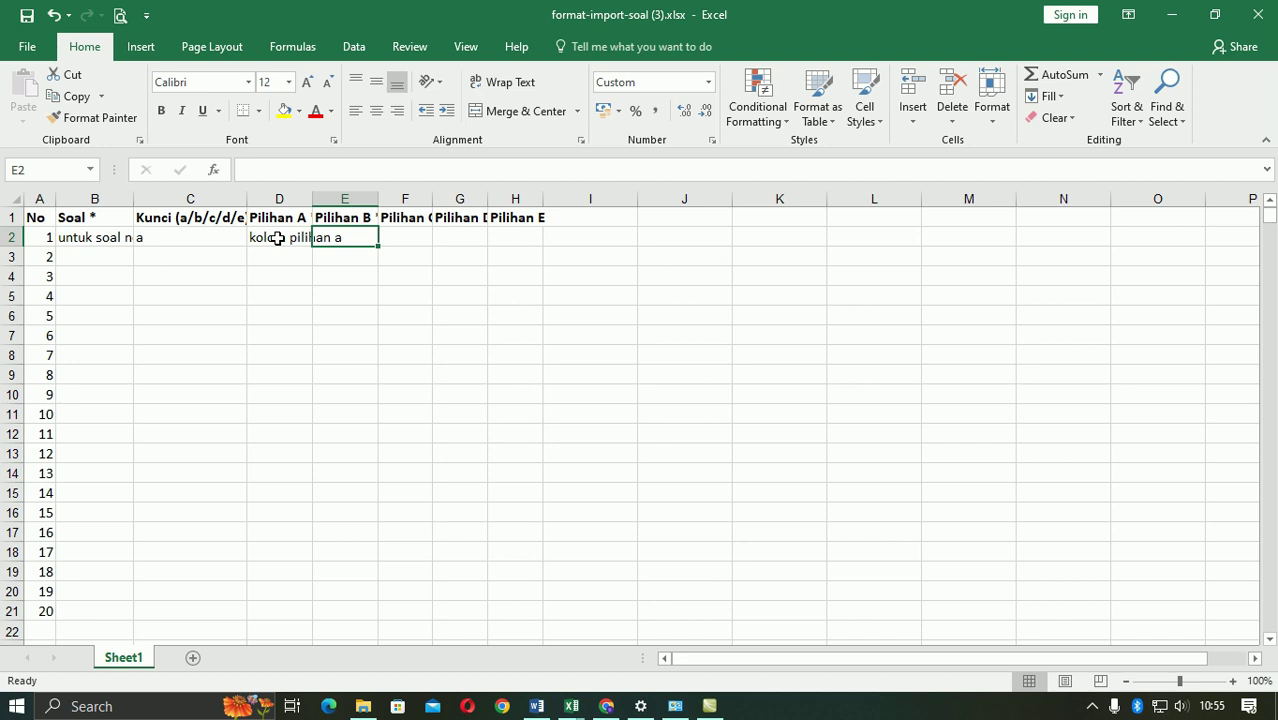
pyautogui.write('pilihan b')
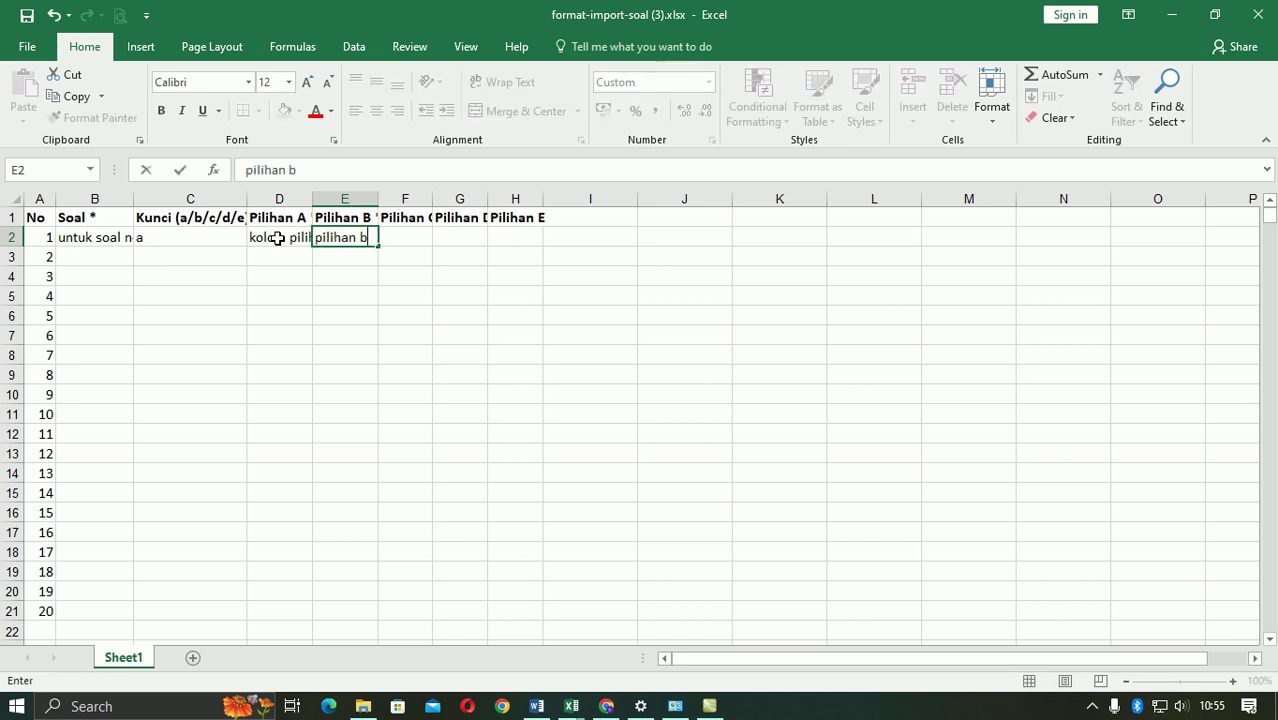
pyautogui.press('Tab')
pyautogui.write('pilihan c')
pyautogui.press('Tab')
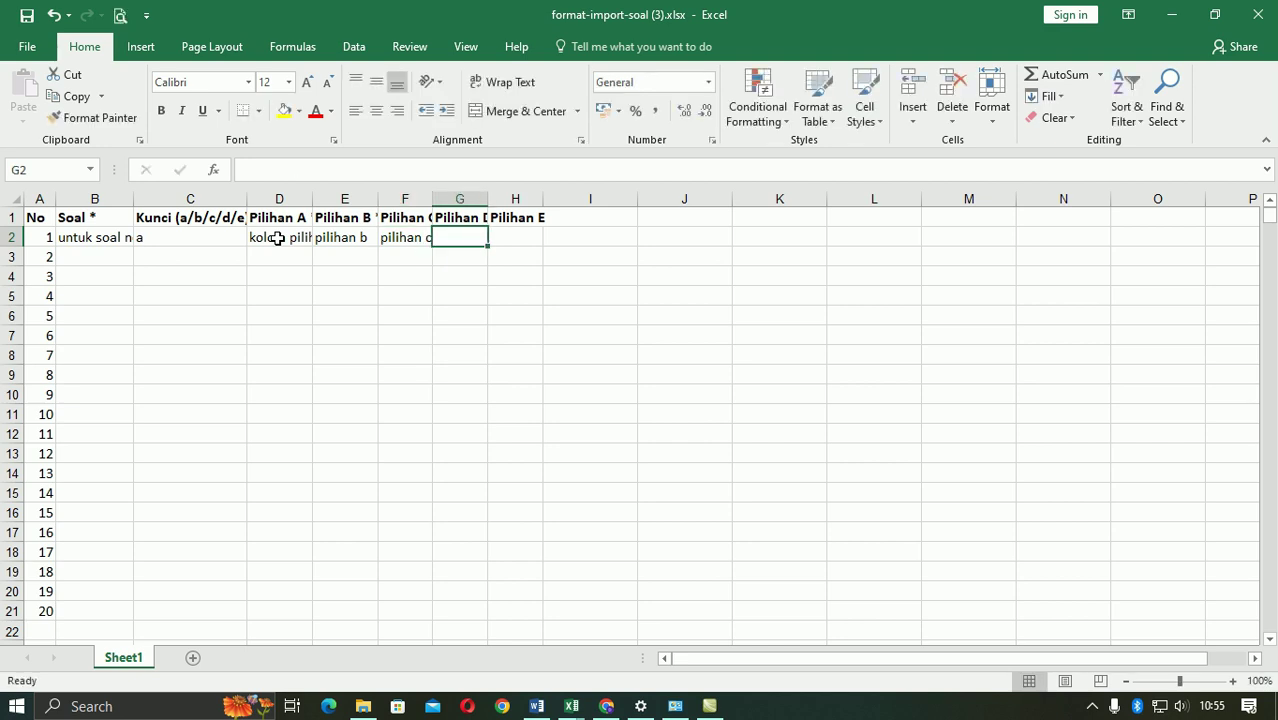
pyautogui.write('pilihan d')
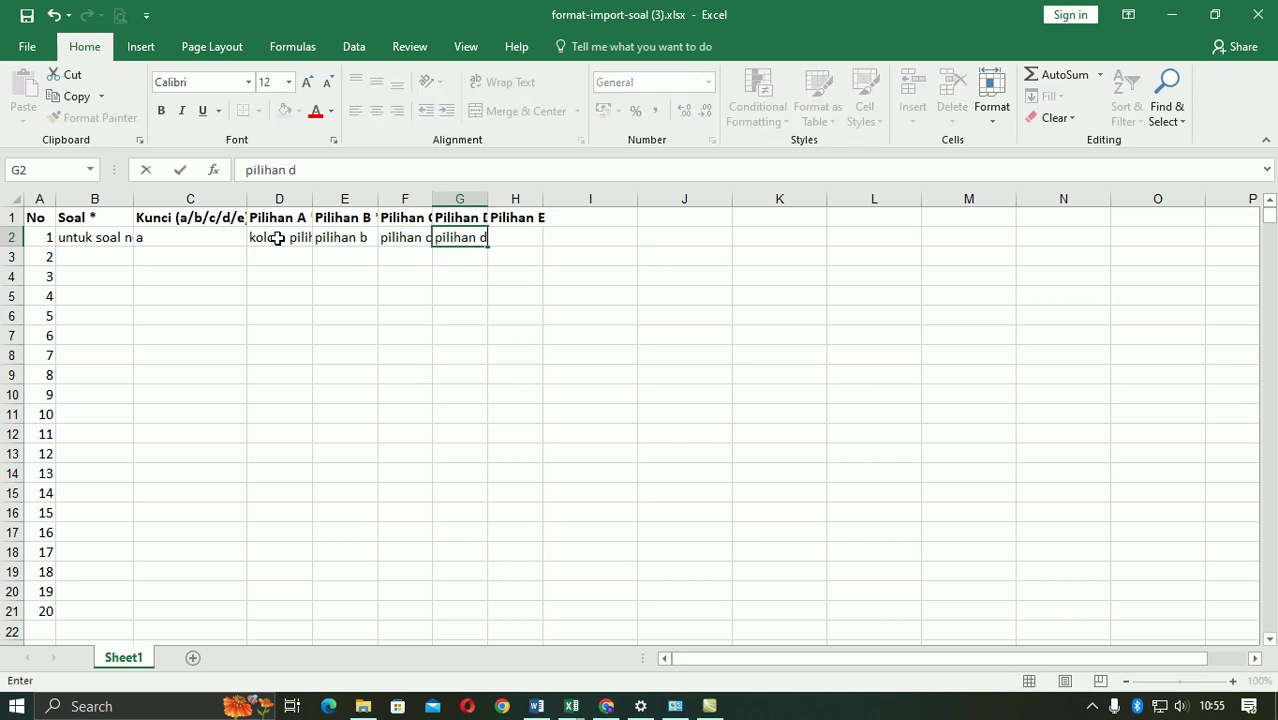
pyautogui.press('Tab')
pyautogui.write('pilihan ')
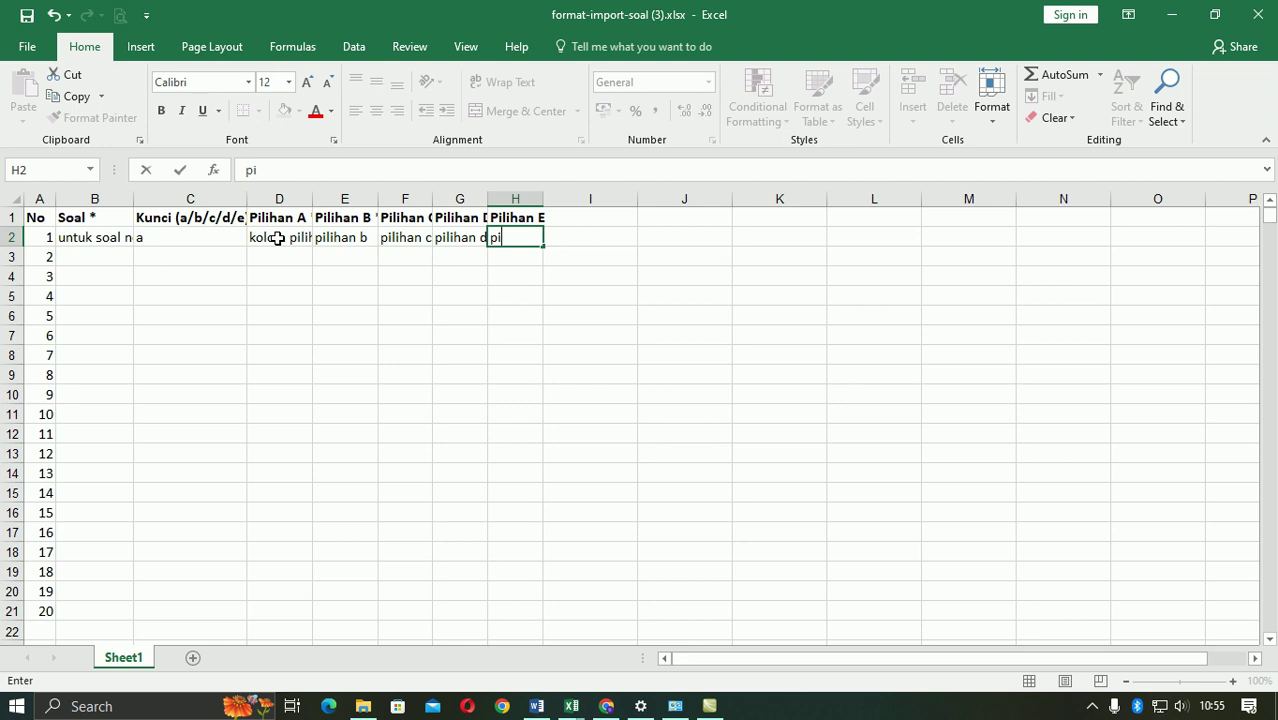
pyautogui.write('e')
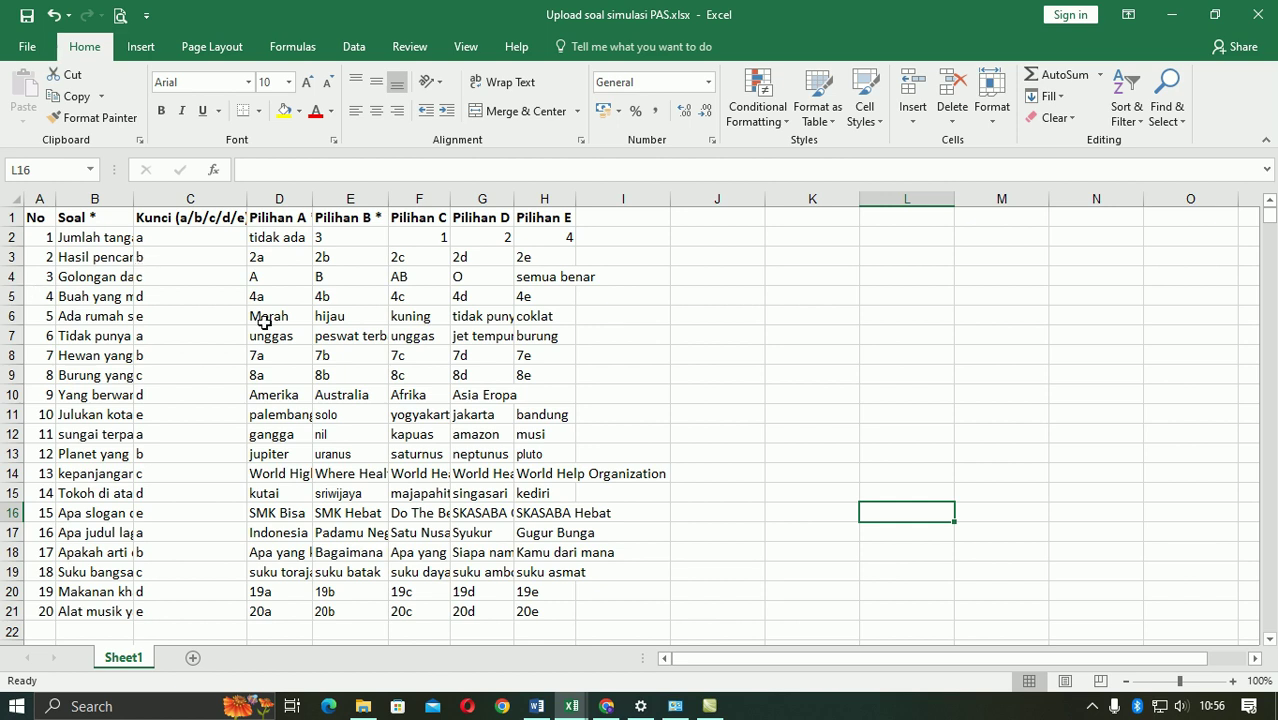
# - Check question 5's answer key, then save and close the Upload soal simulasi PAS workbook
pyautogui.click(676, 337)
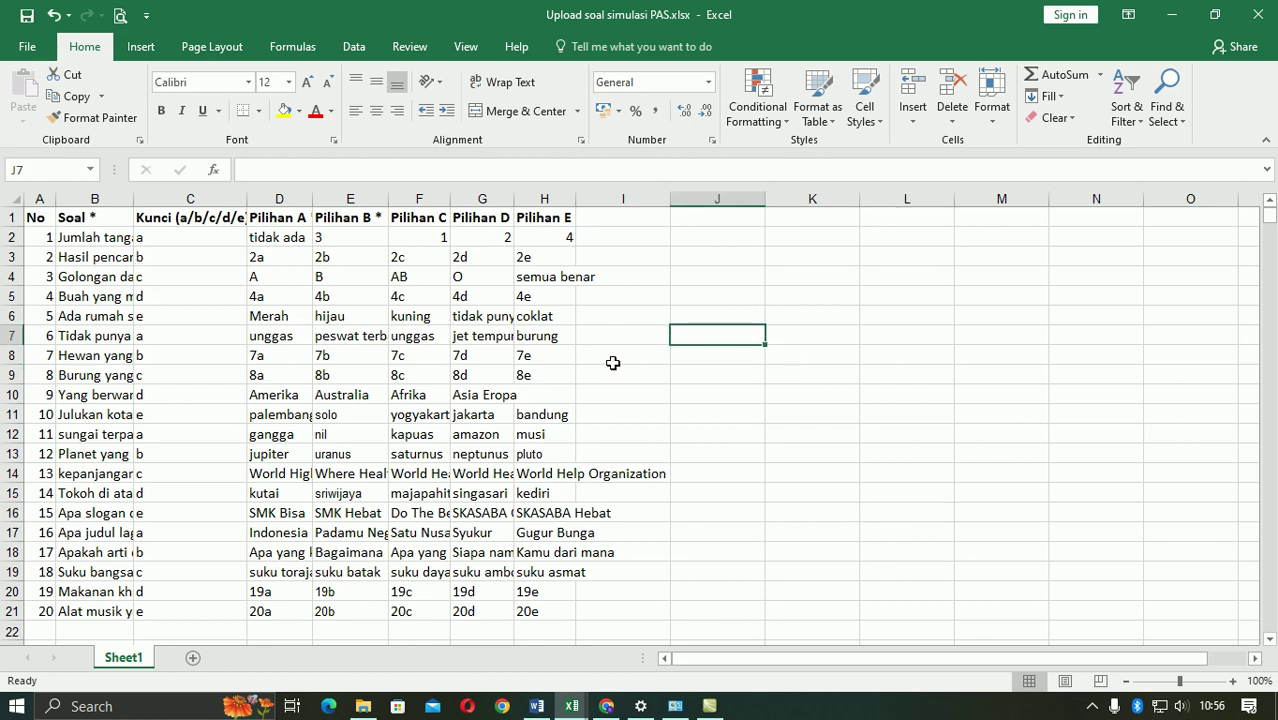
pyautogui.click(200, 316)
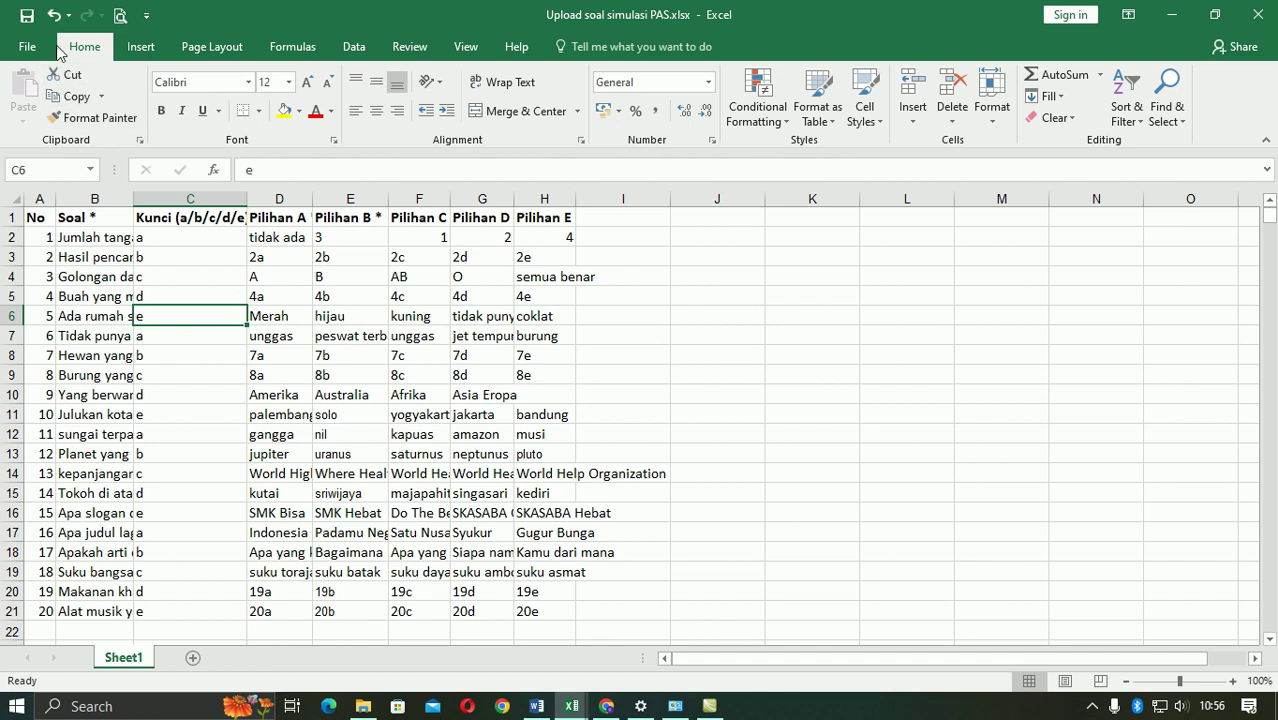
pyautogui.click(27, 16)
pyautogui.click(1257, 15)
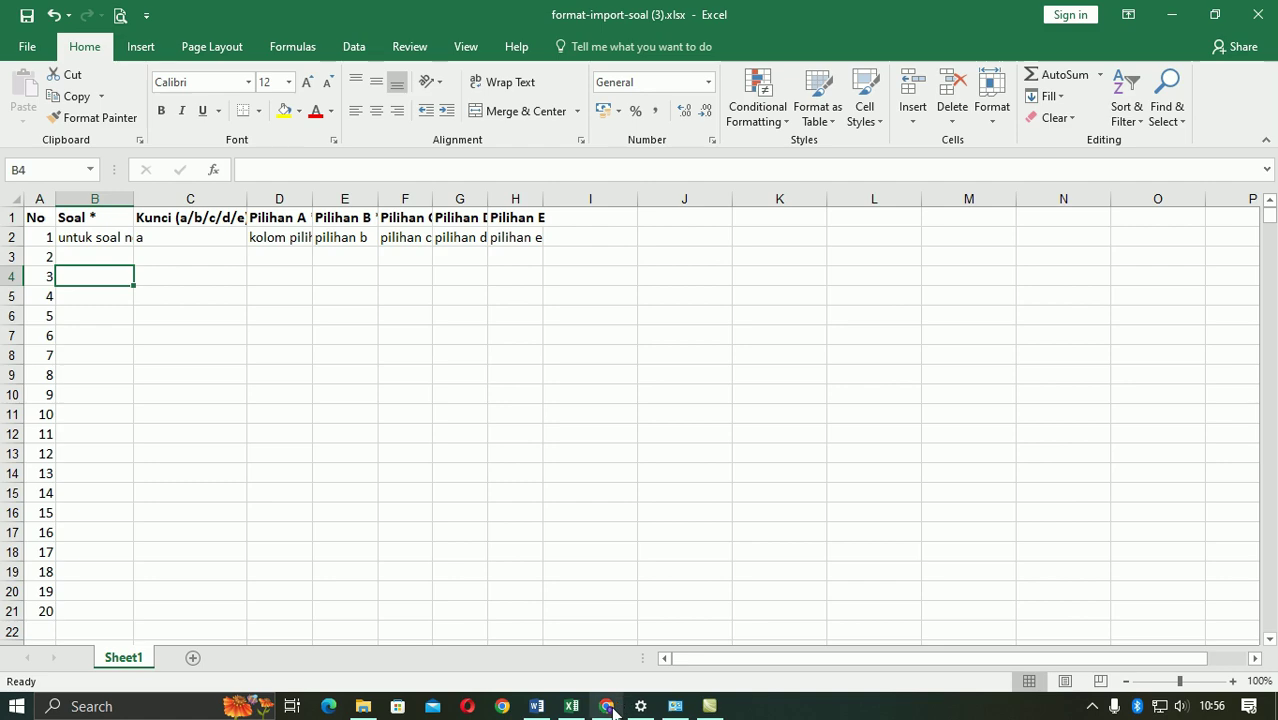
# - Attach Upload soal simulasi PAS.xlsx from the Tutorial E-Learning folder to the import form
pyautogui.moveTo(613, 712)
pyautogui.click(610, 661)
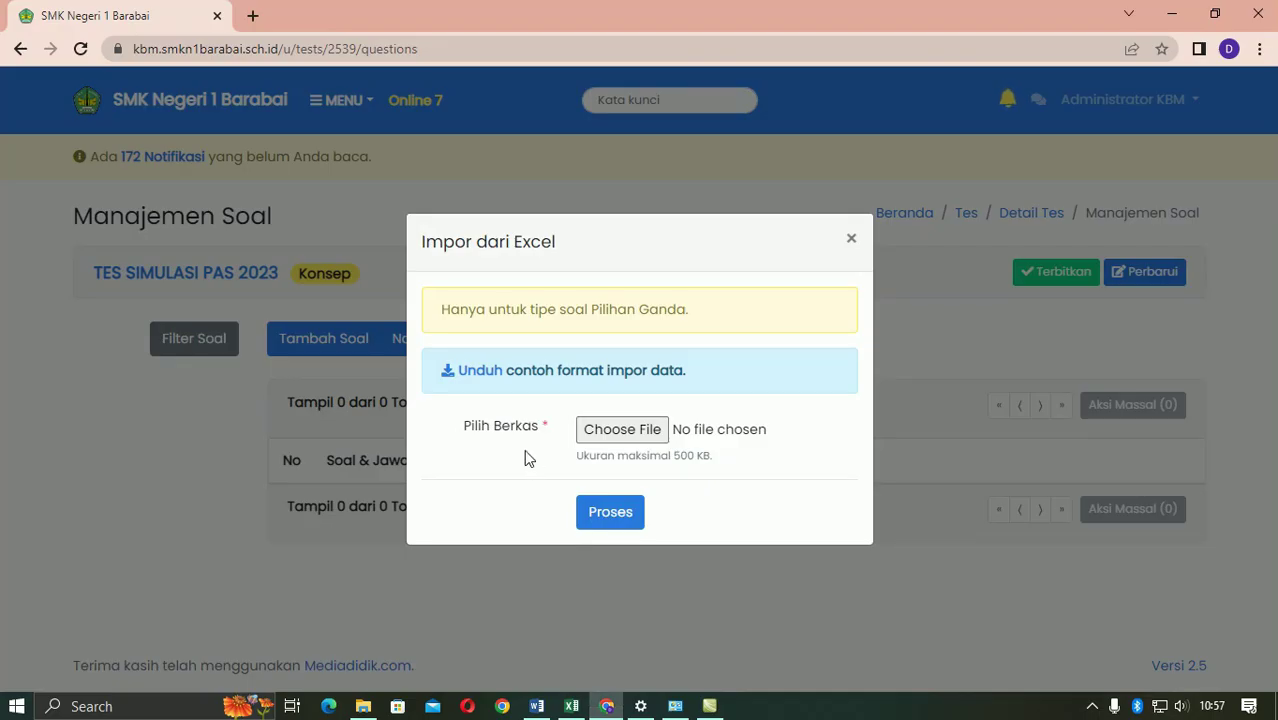
pyautogui.click(648, 435)
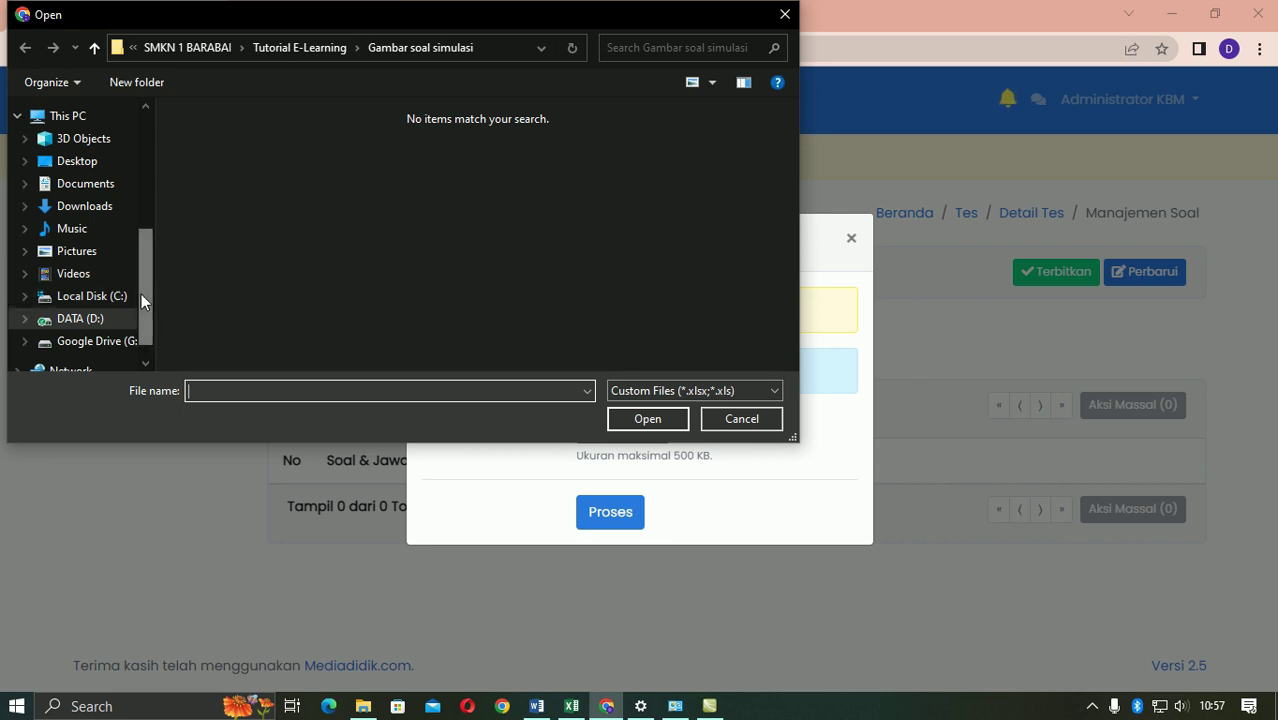
pyautogui.scroll(1, 141, 294)
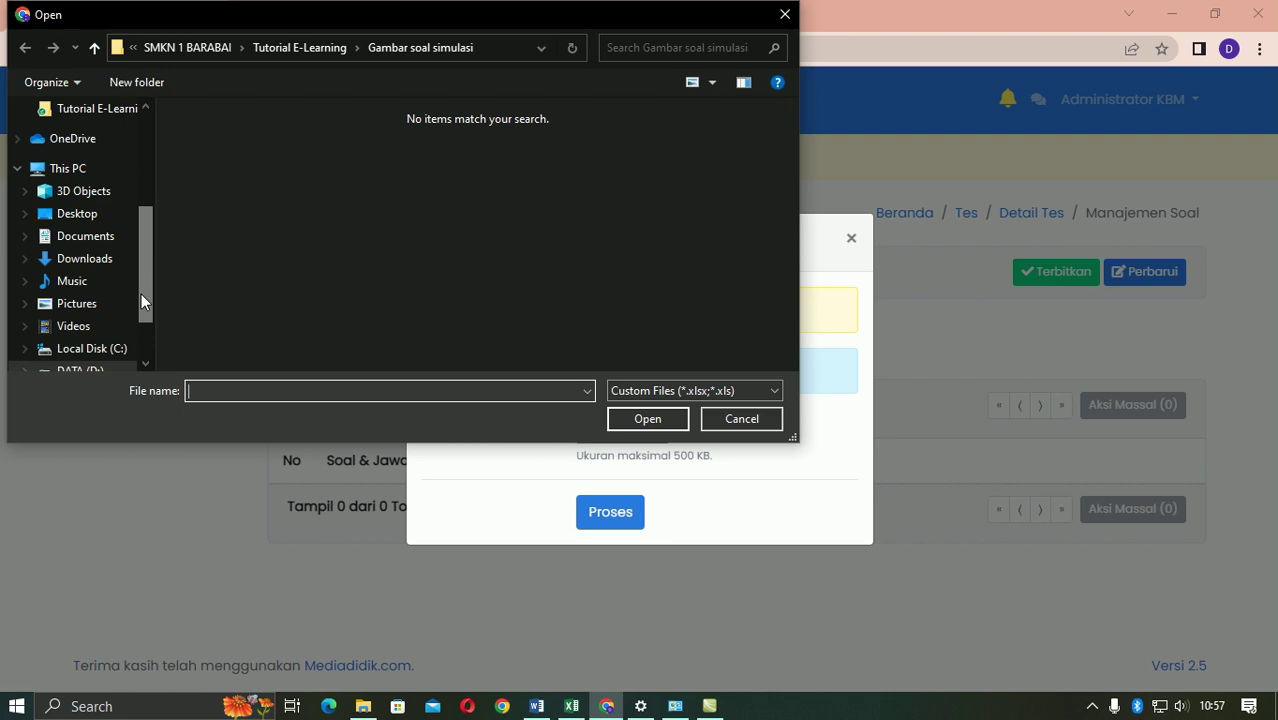
pyautogui.scroll(1, 141, 294)
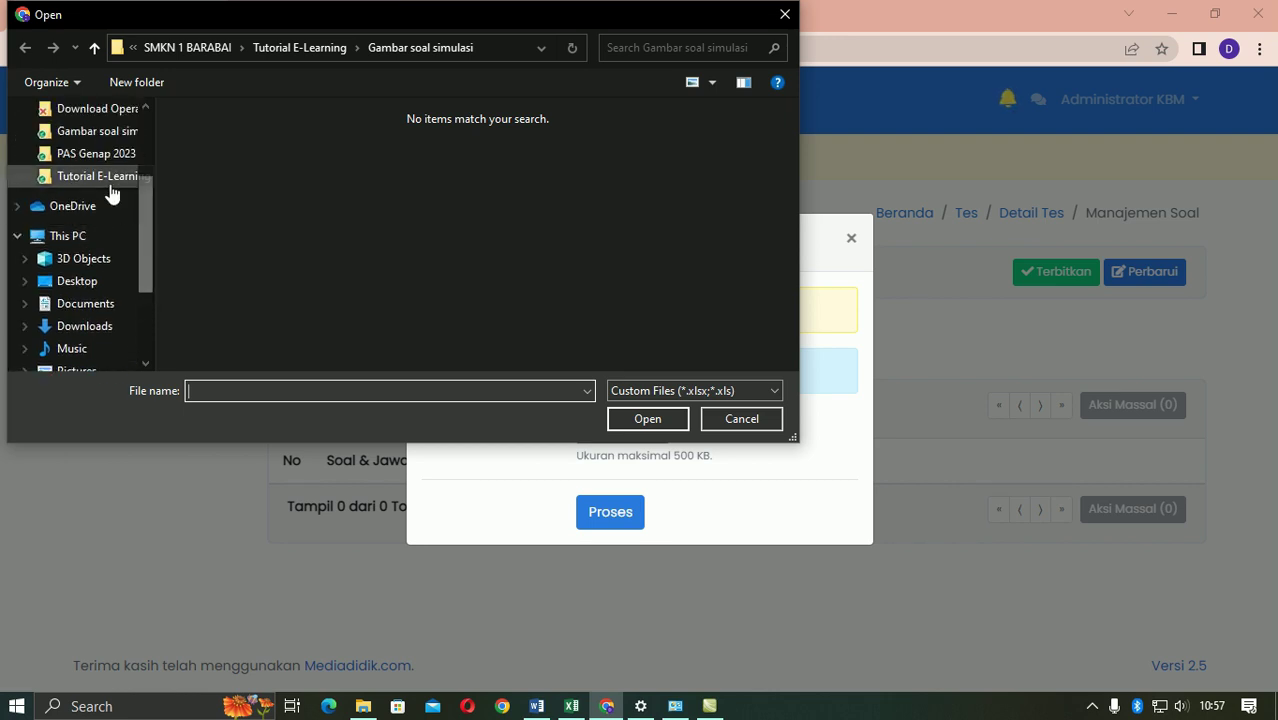
pyautogui.click(146, 178)
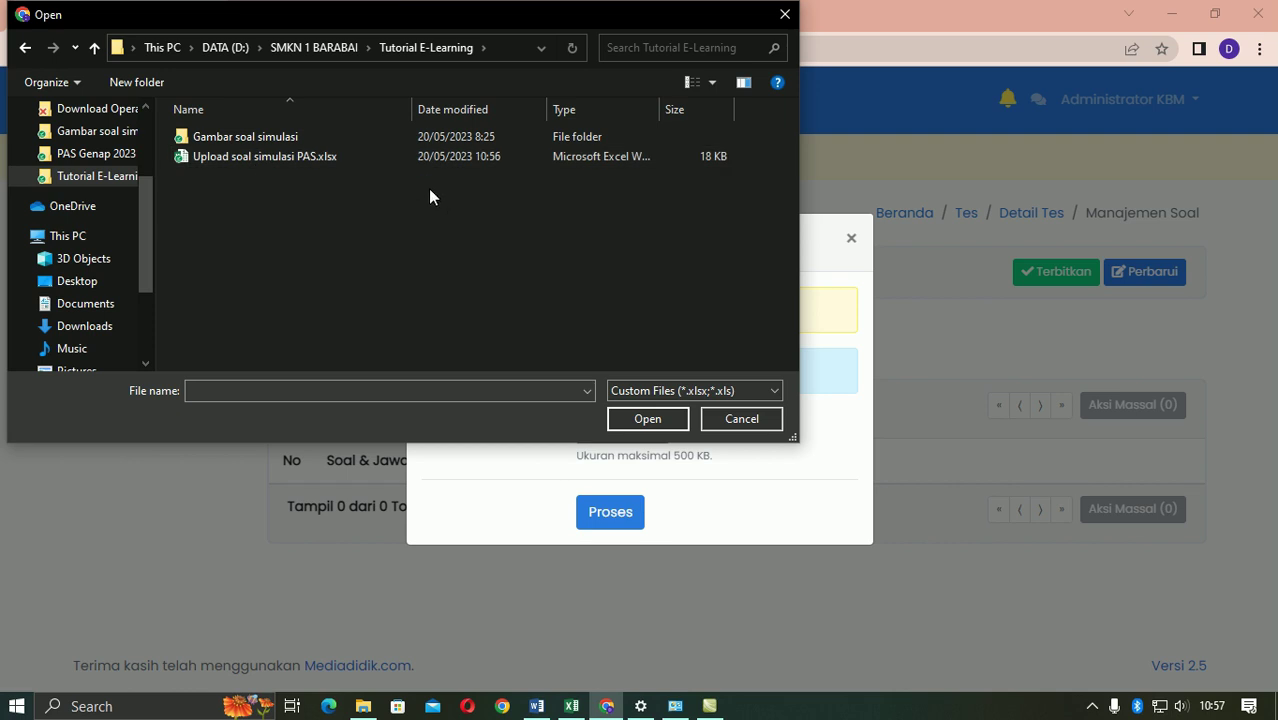
pyautogui.click(378, 153)
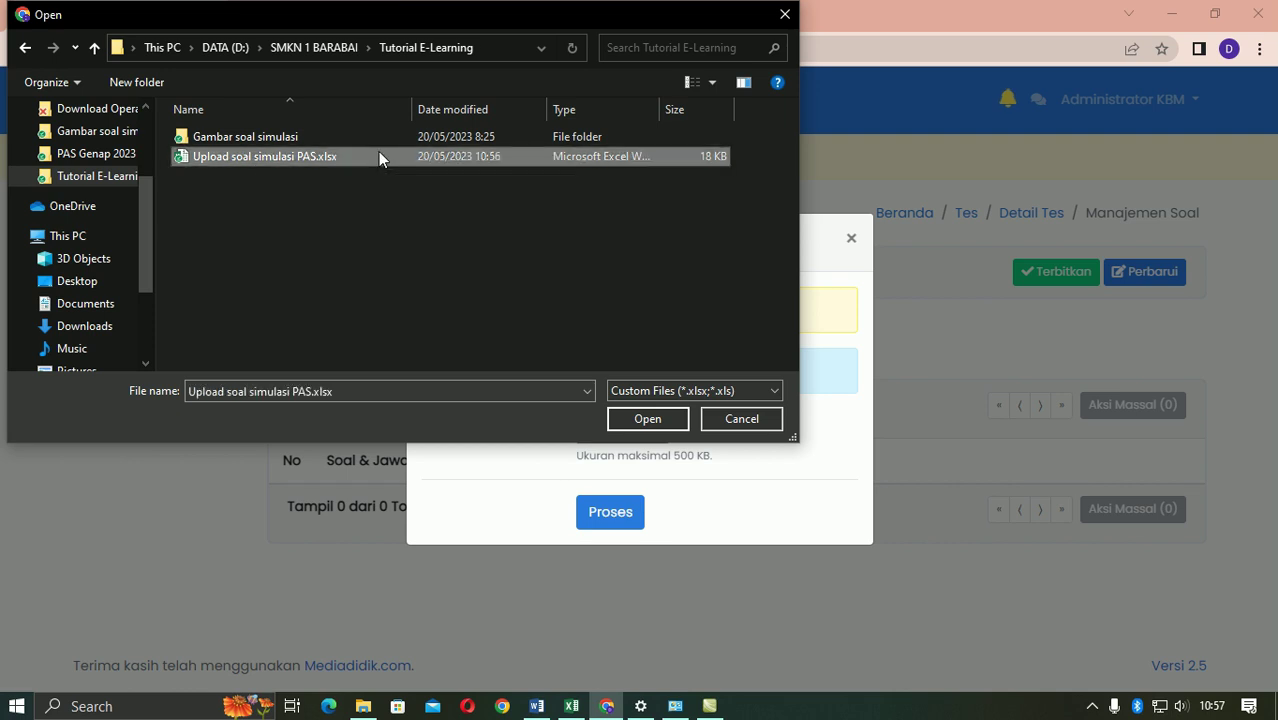
pyautogui.click(622, 422)
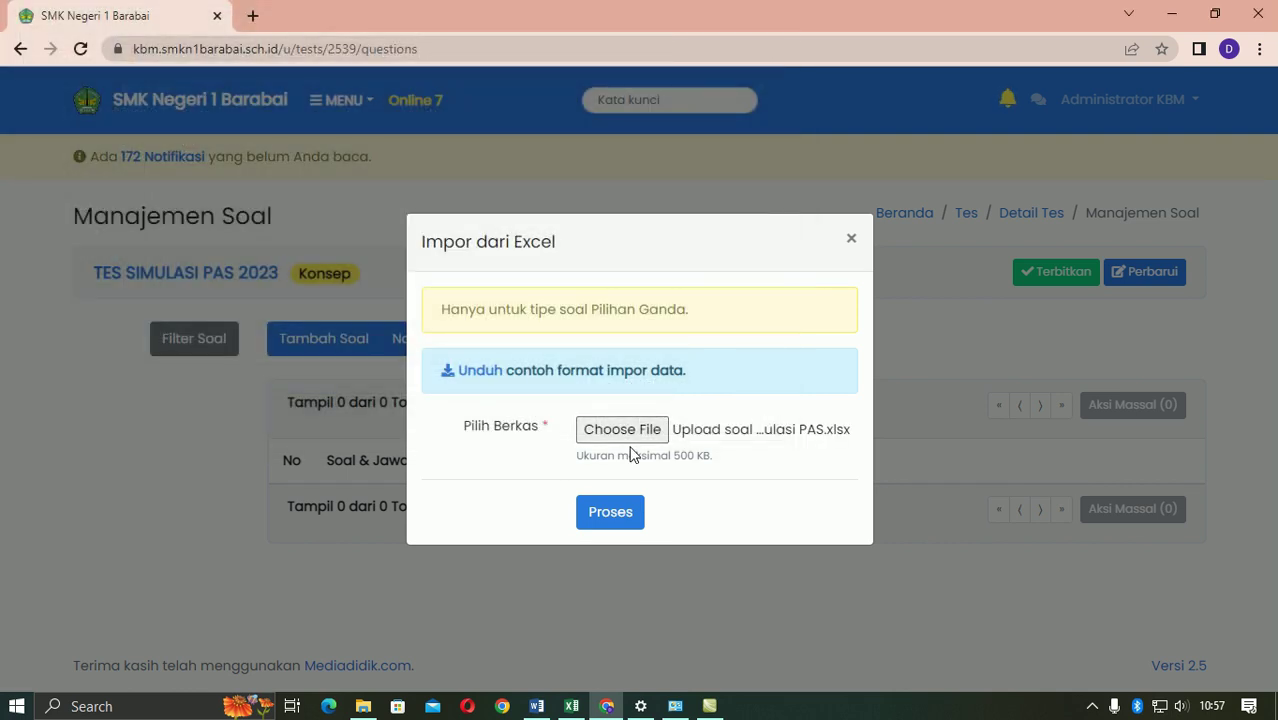
# - Run the import with Proses and close the Impor dari Excel dialog
pyautogui.click(618, 515)
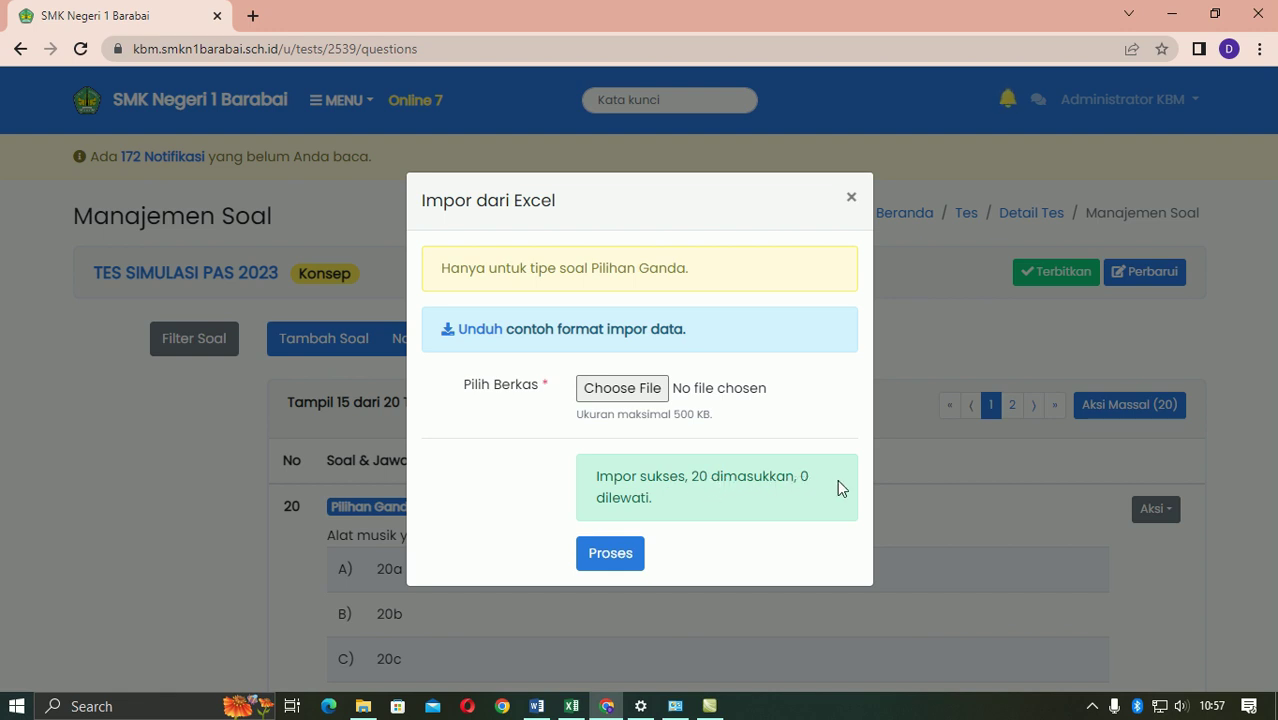
pyautogui.click(851, 197)
pyautogui.scroll(-3, 677, 504)
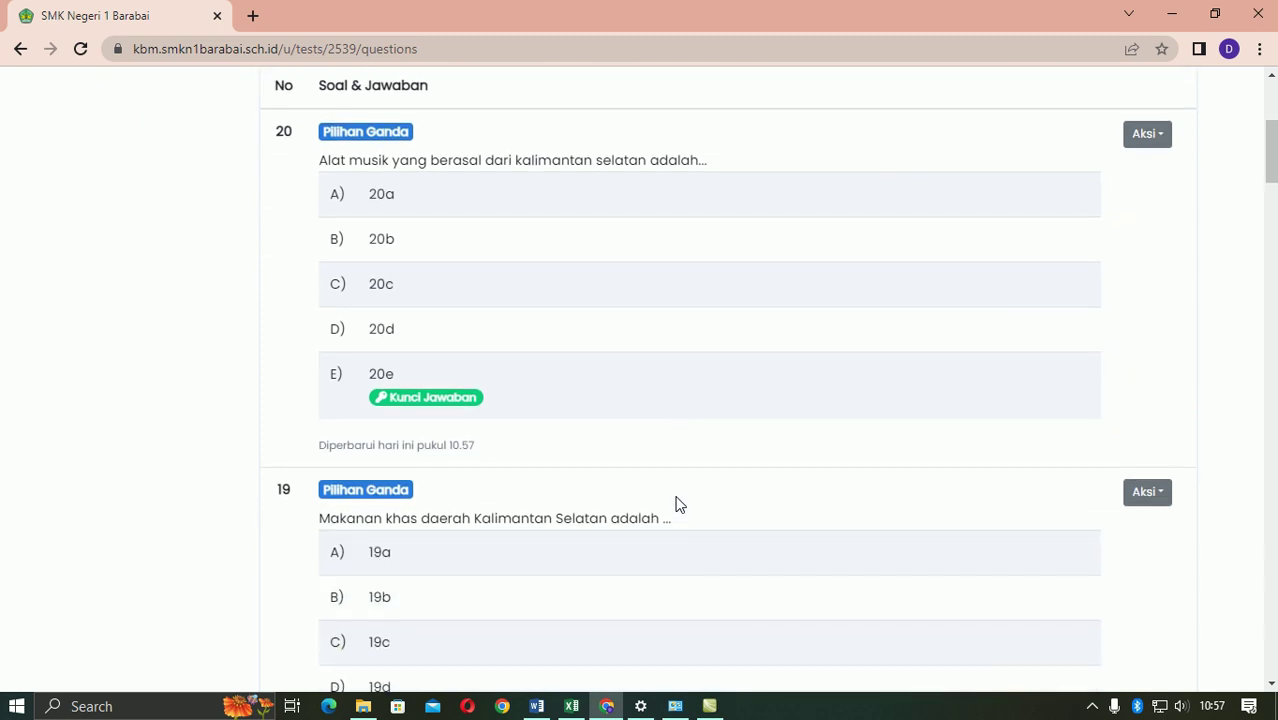
pyautogui.scroll(3, 677, 504)
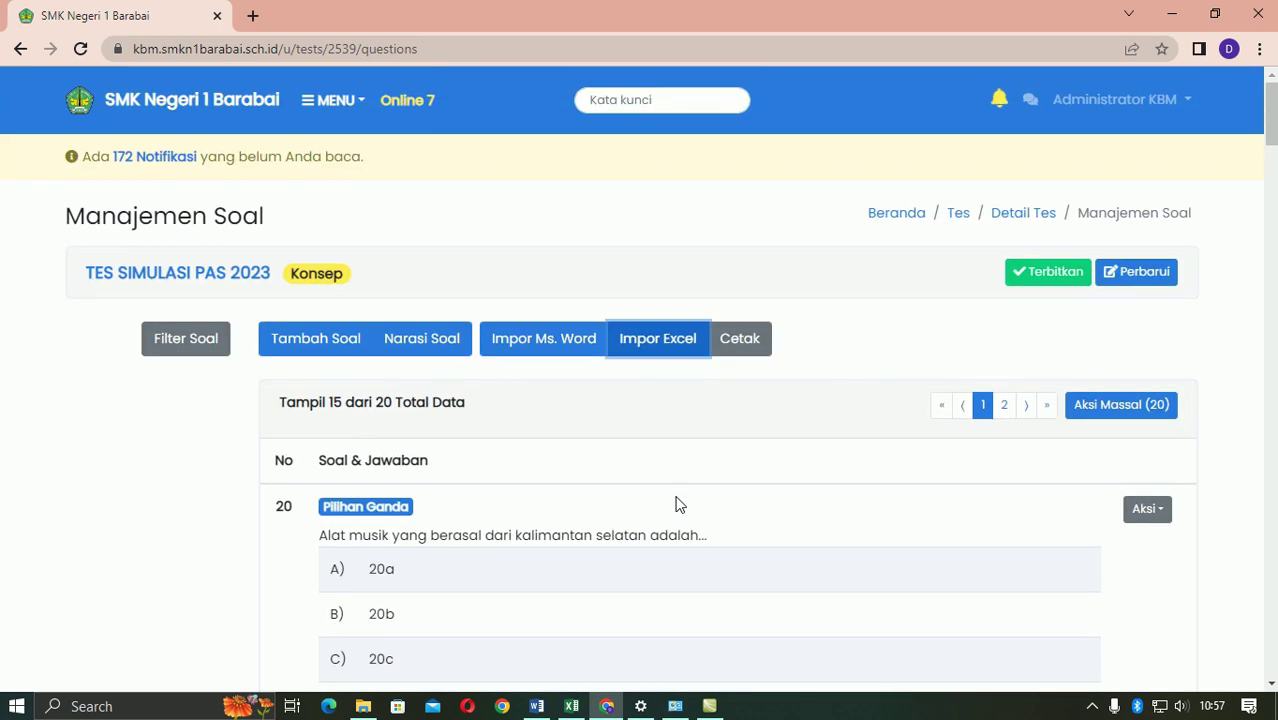
pyautogui.scroll(-5, 677, 504)
pyautogui.scroll(2, 670, 500)
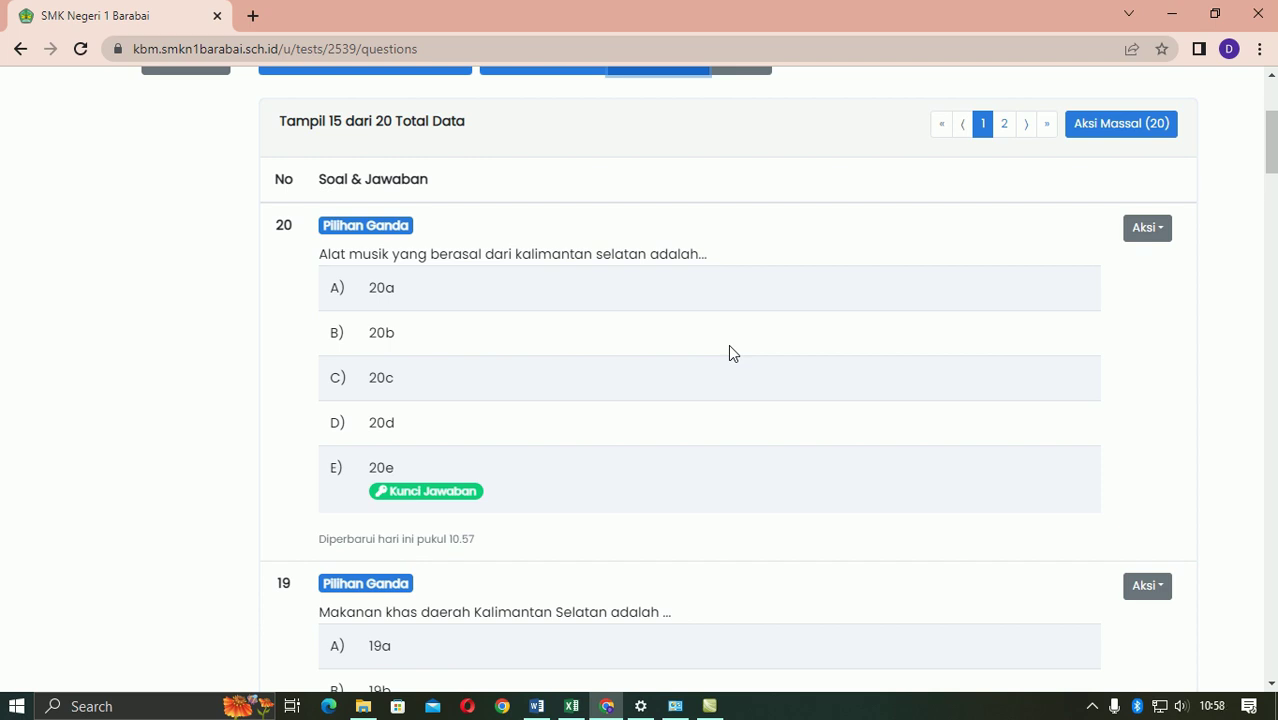
pyautogui.scroll(3, 729, 352)
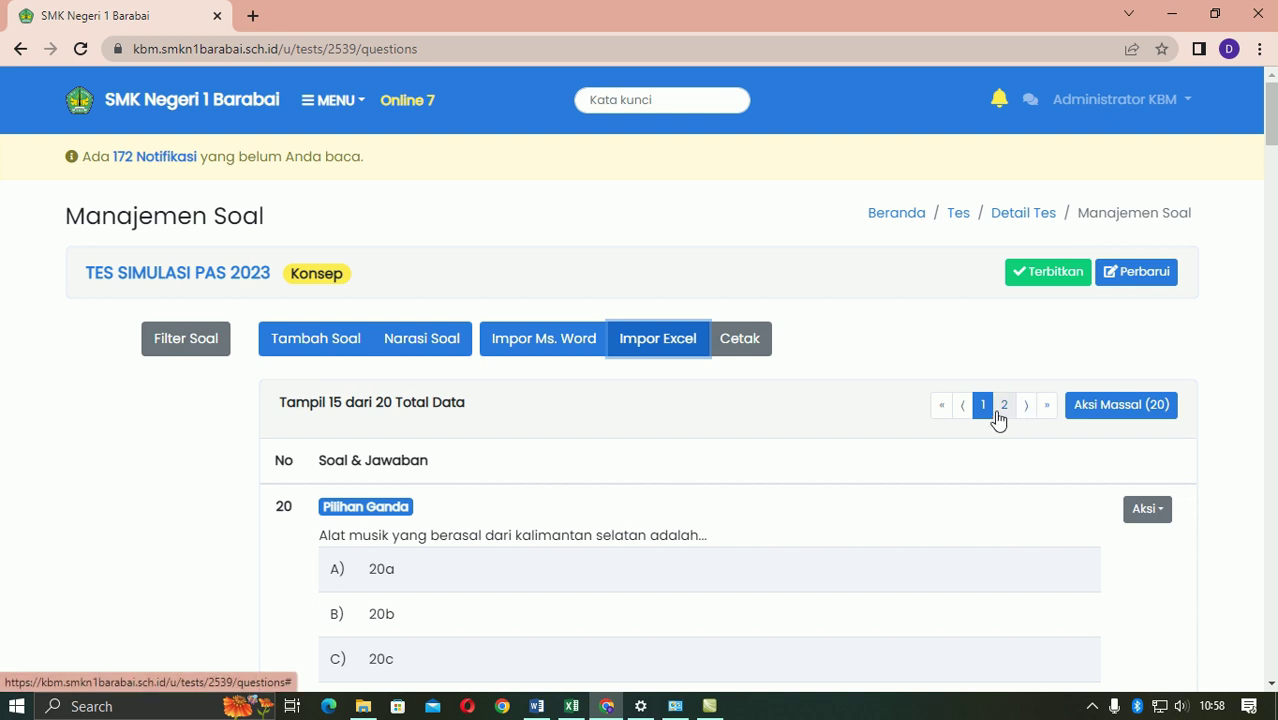
# - Open question 1 for editing from page 2 of the question list via Aksi > Perbarui
pyautogui.click(1002, 410)
pyautogui.scroll(-3, 874, 420)
pyautogui.scroll(-15, 875, 425)
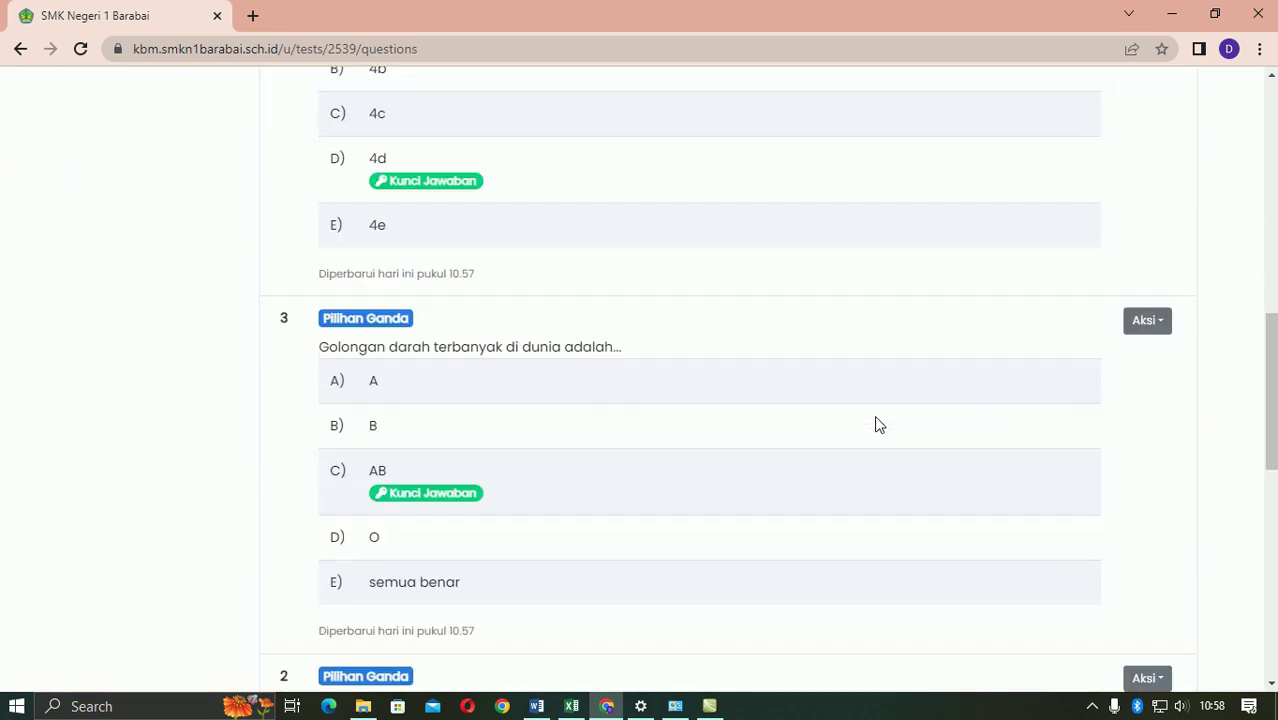
pyautogui.scroll(-1, 875, 425)
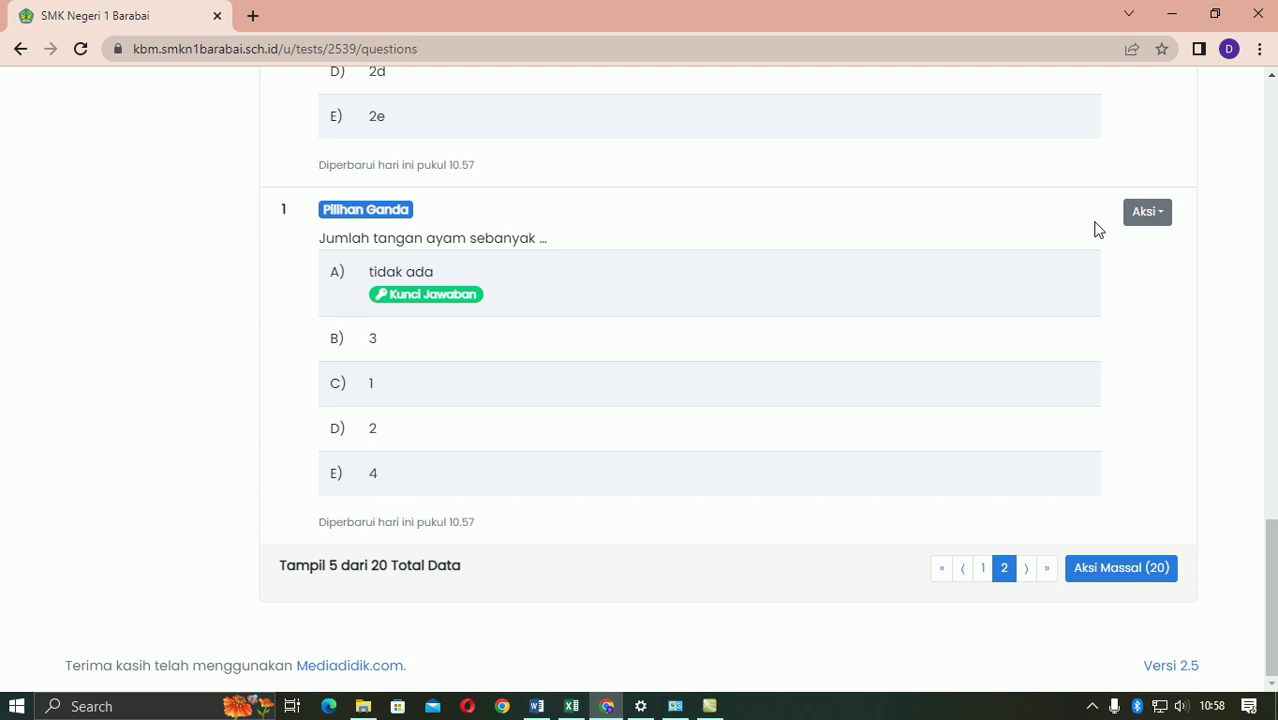
pyautogui.click(1156, 218)
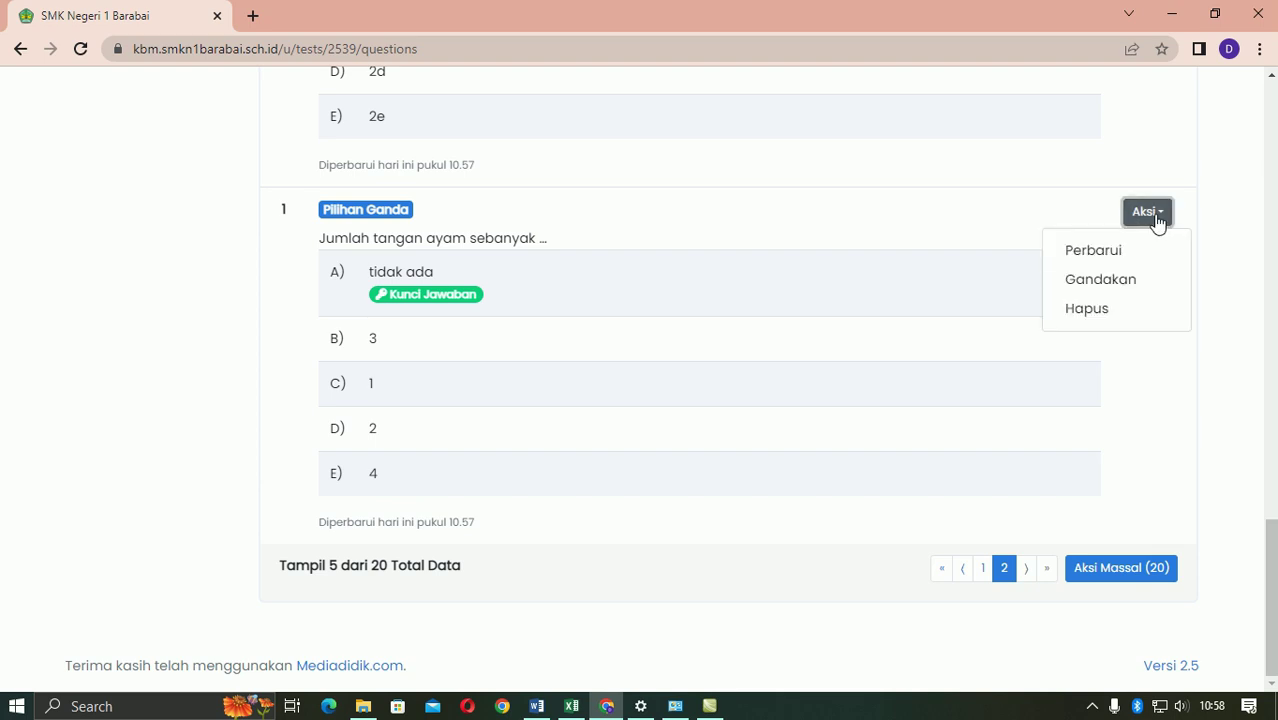
pyautogui.click(1105, 250)
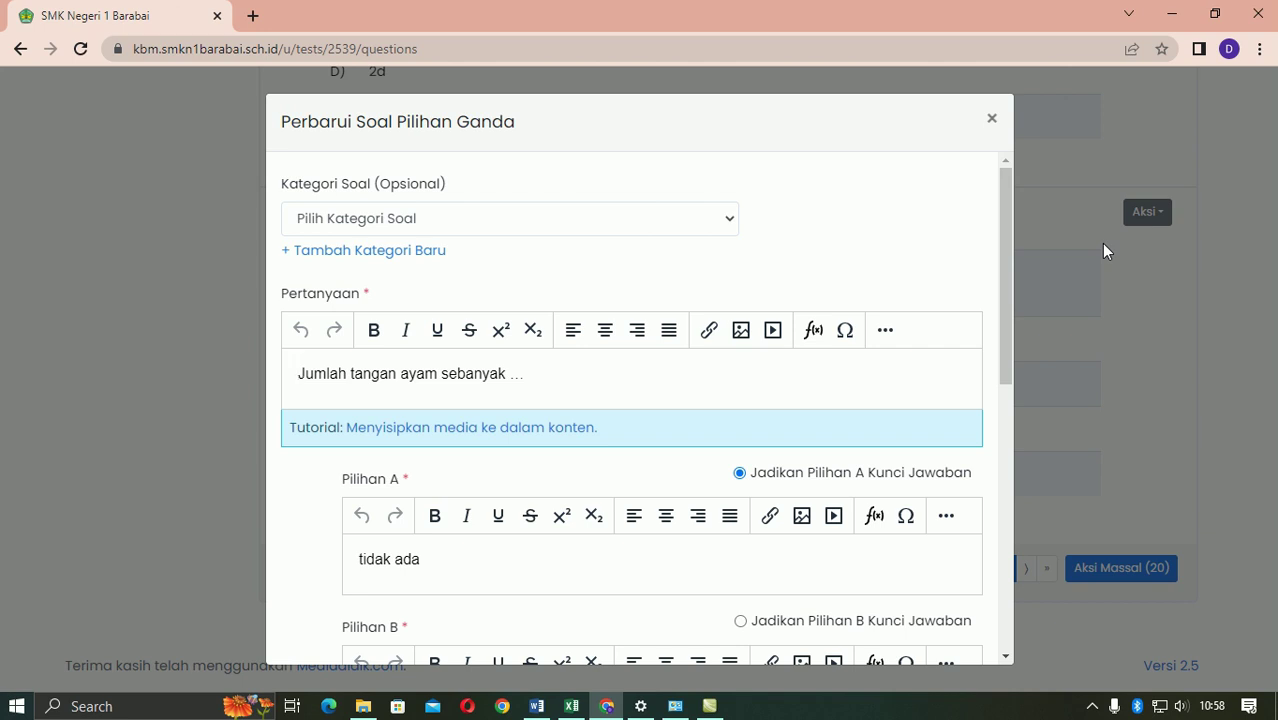
# - Start inserting an image into the Pertanyaan text 'Jumlah tangan ayam sebanyak …'
pyautogui.scroll(-2, 700, 410)
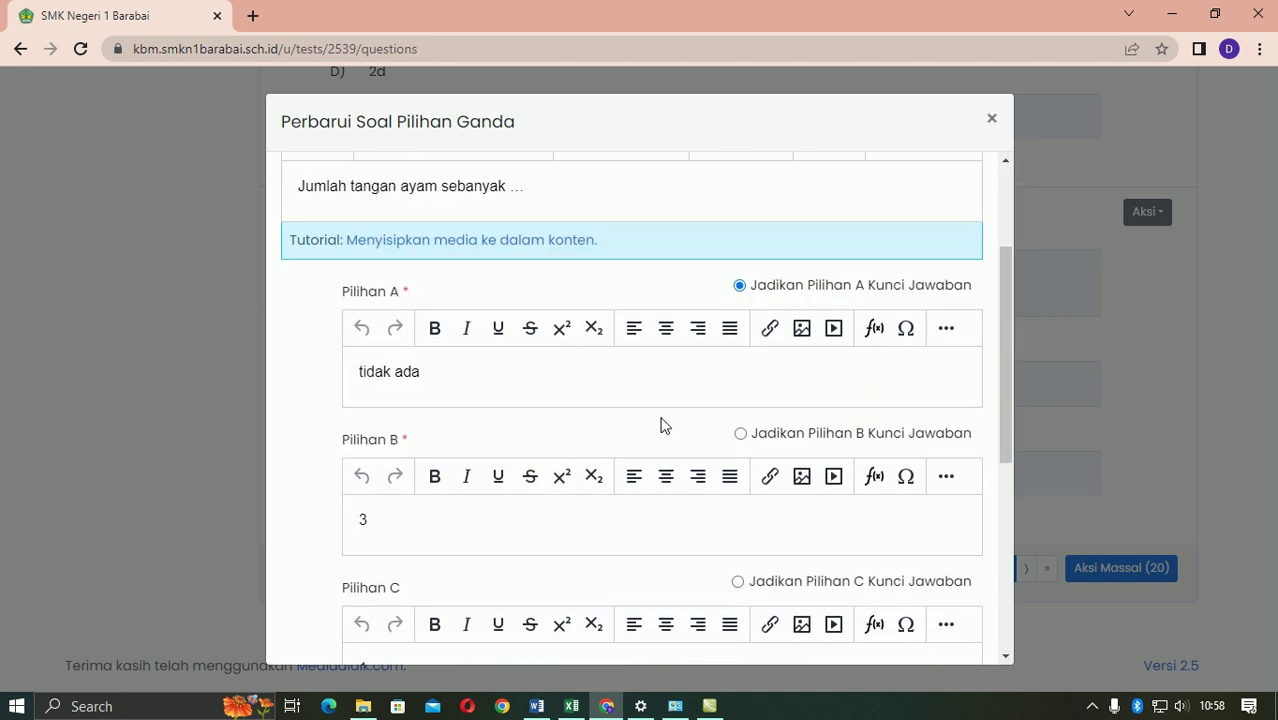
pyautogui.scroll(1, 661, 424)
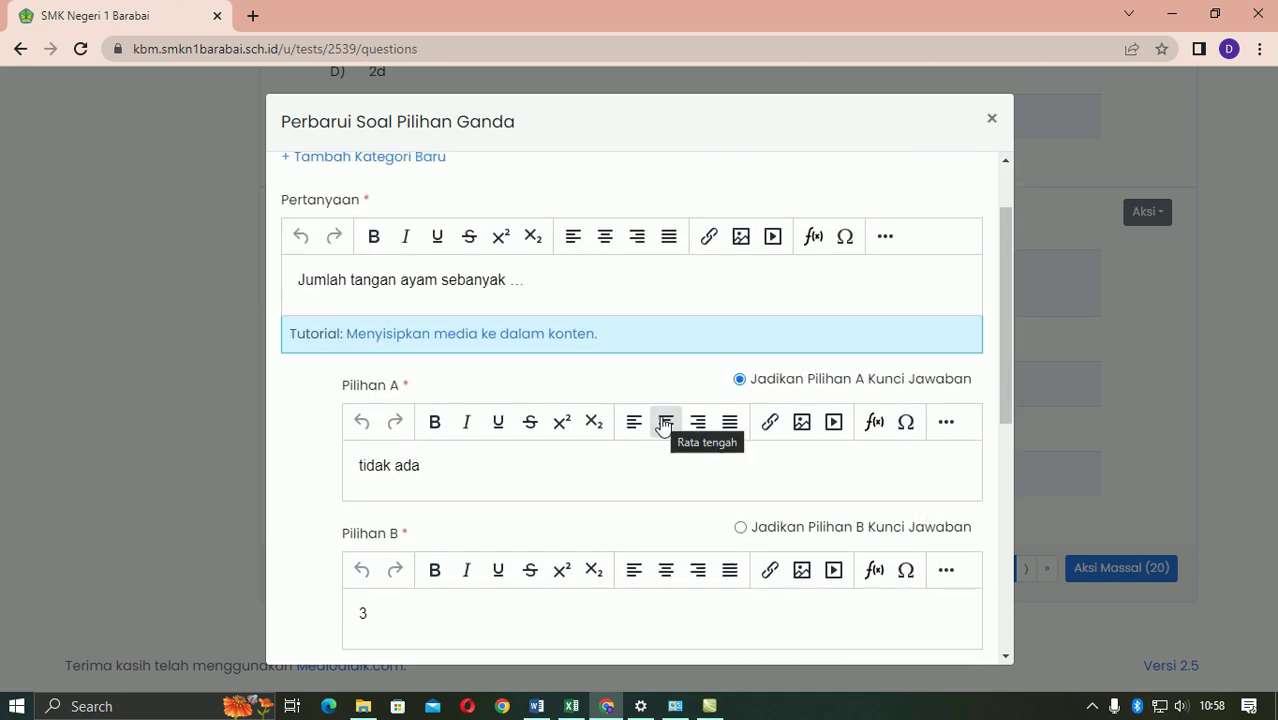
pyautogui.scroll(1, 663, 425)
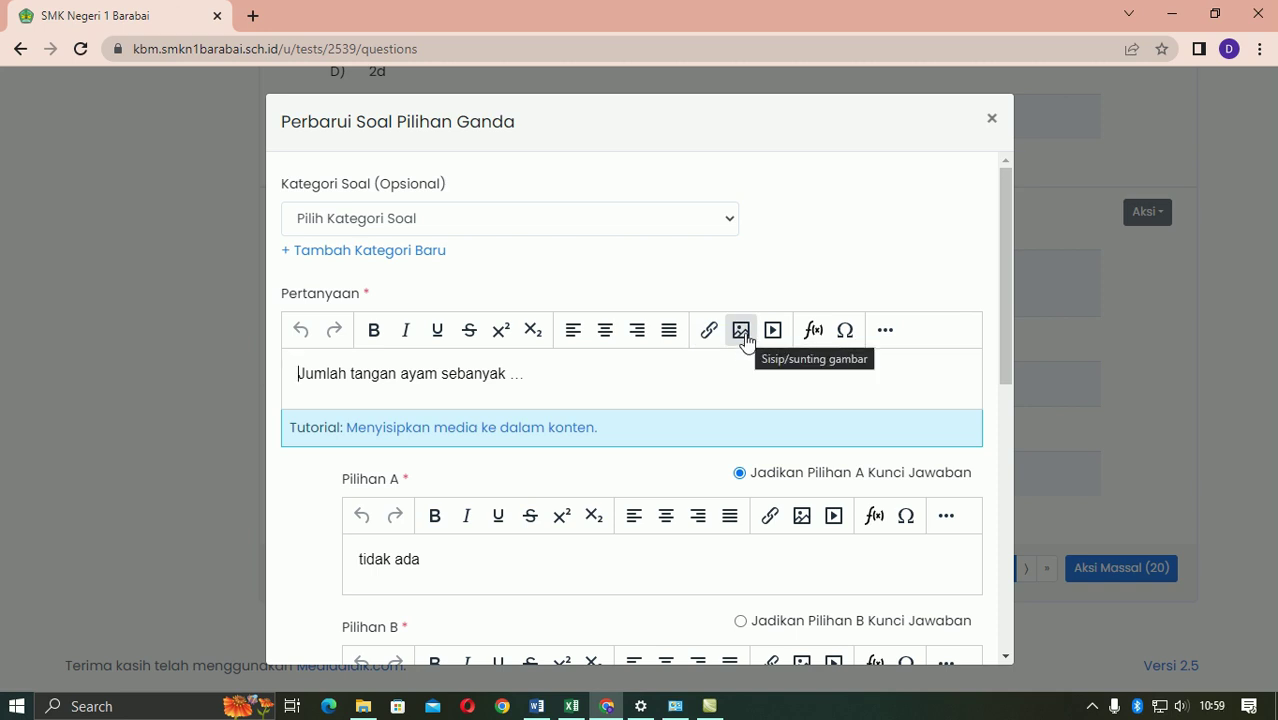
pyautogui.click(741, 331)
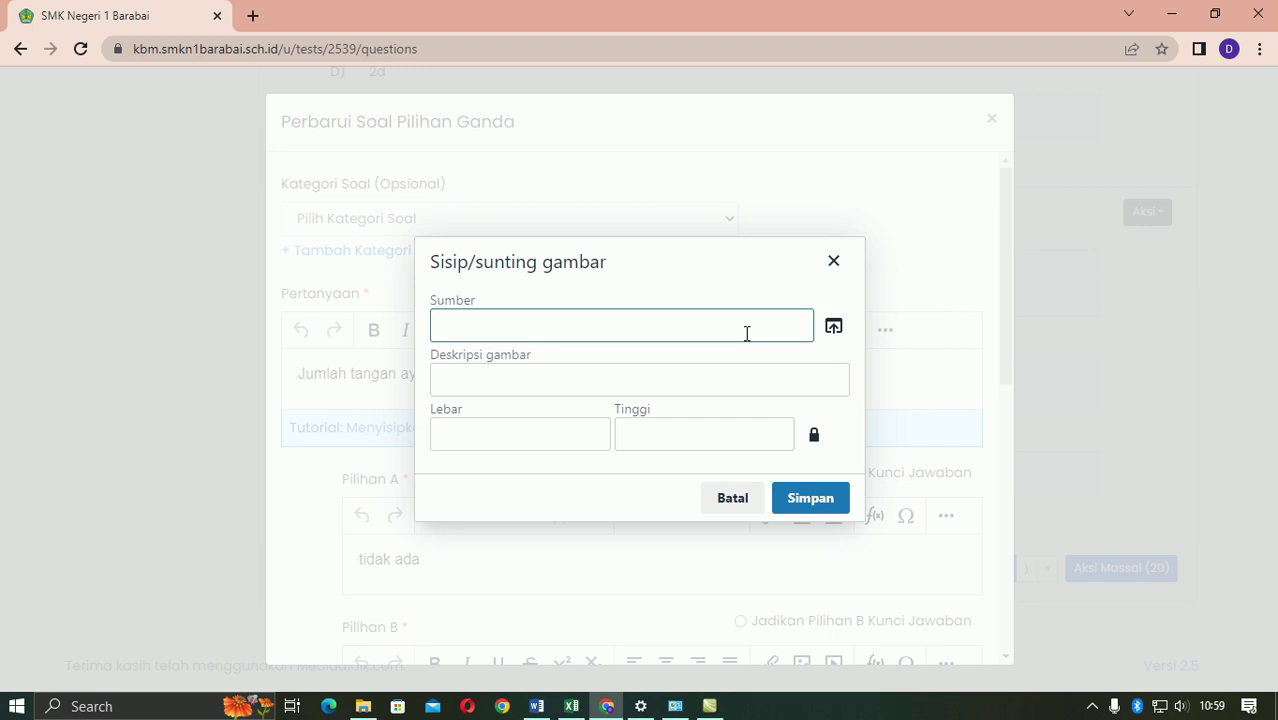
# - Browse the uploaded files and create a new folder named simulasi2023 with Buat Folder
pyautogui.click(834, 327)
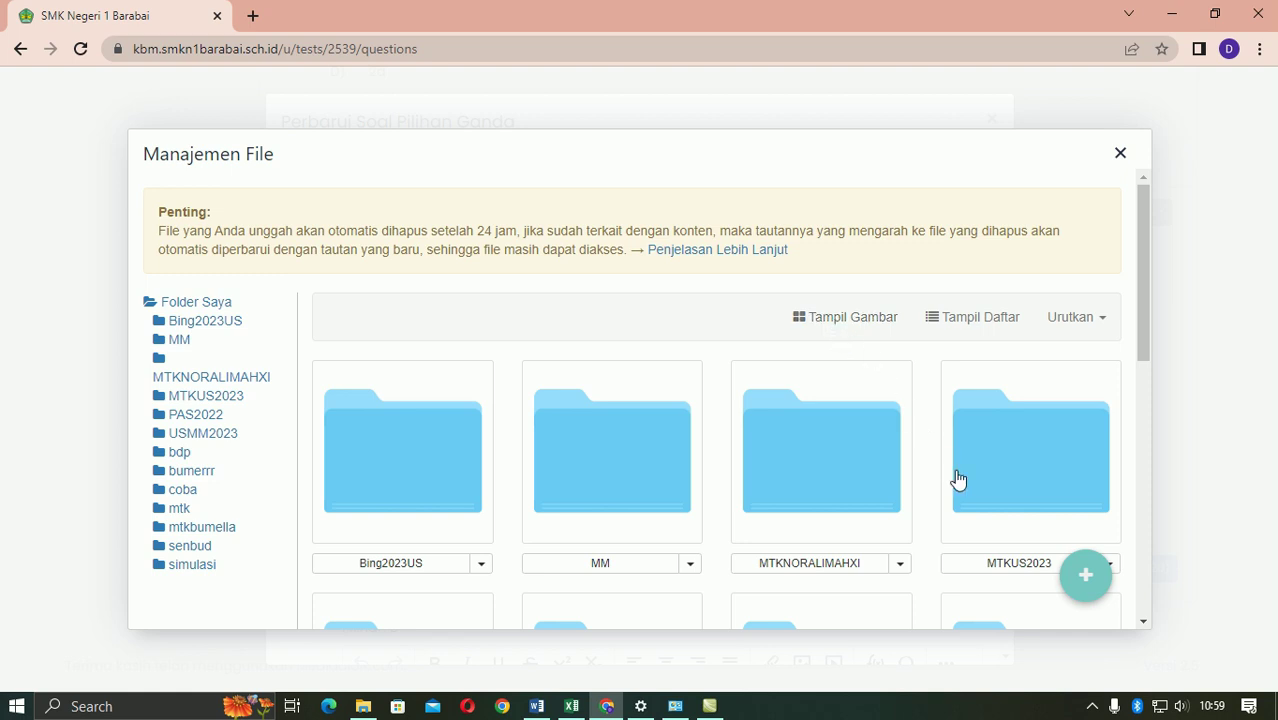
pyautogui.moveTo(1080, 576)
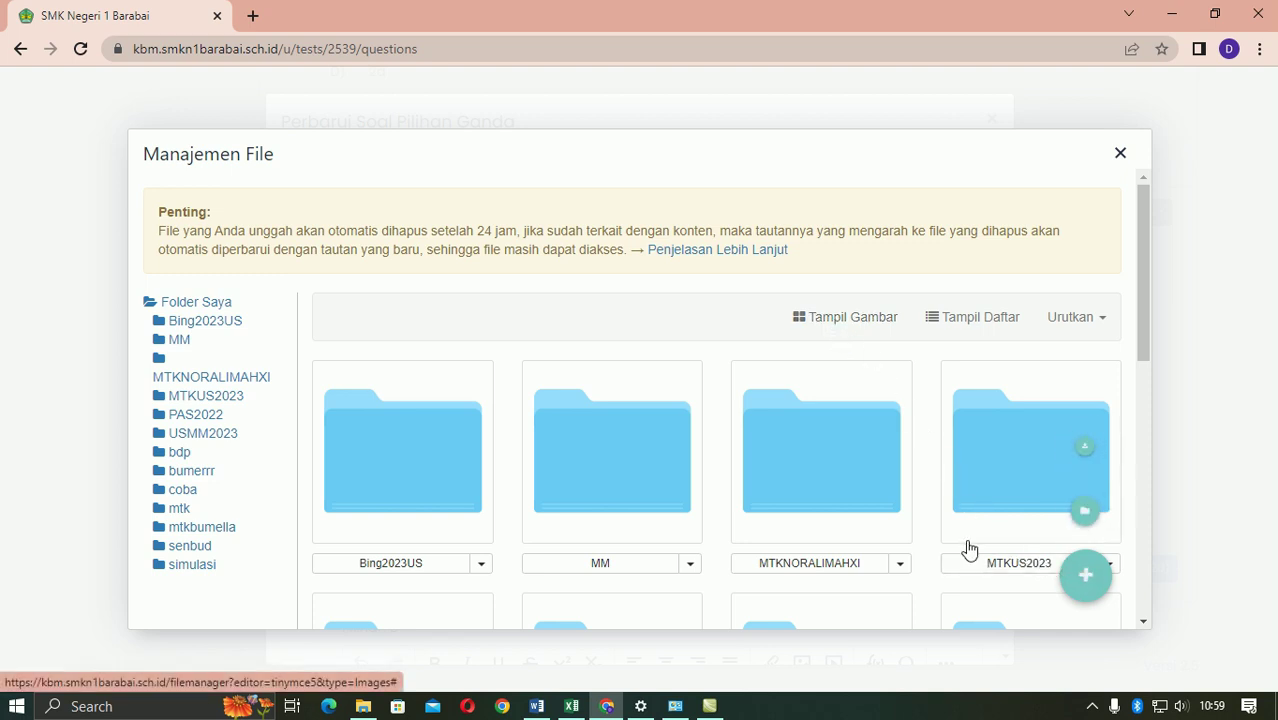
pyautogui.click(1086, 514)
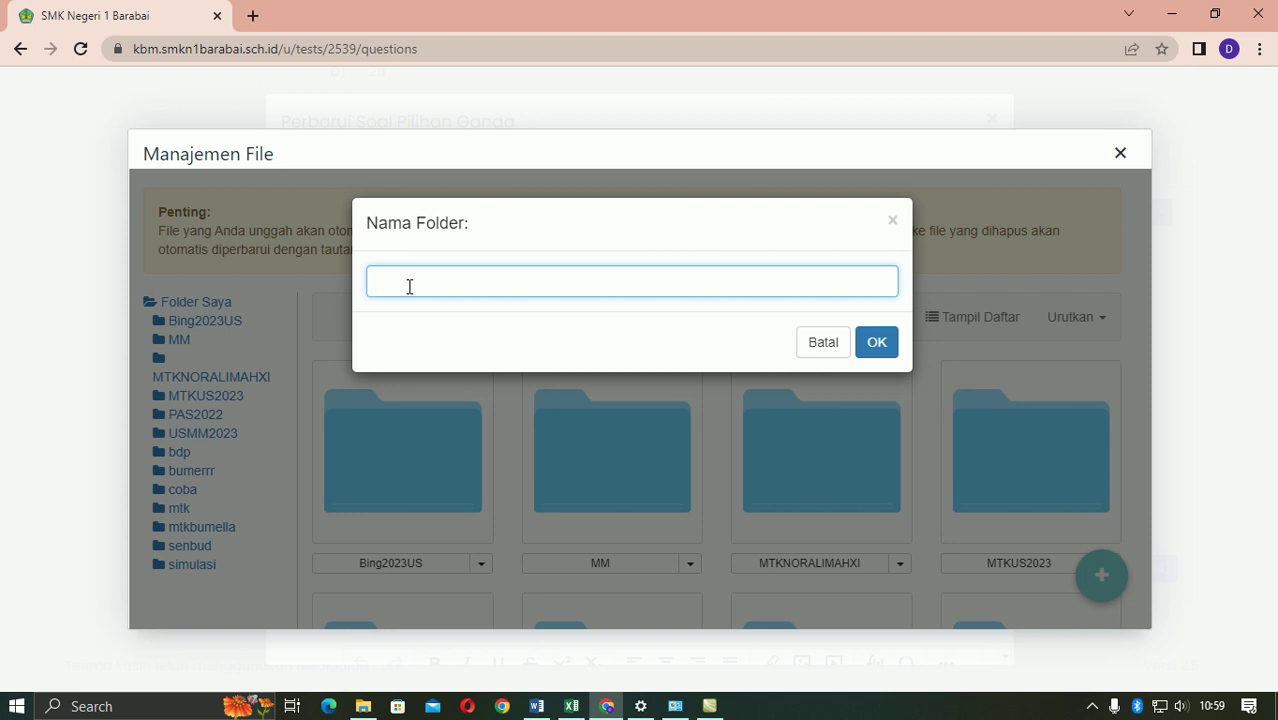
pyautogui.write('simulasi2023')
pyautogui.click(875, 350)
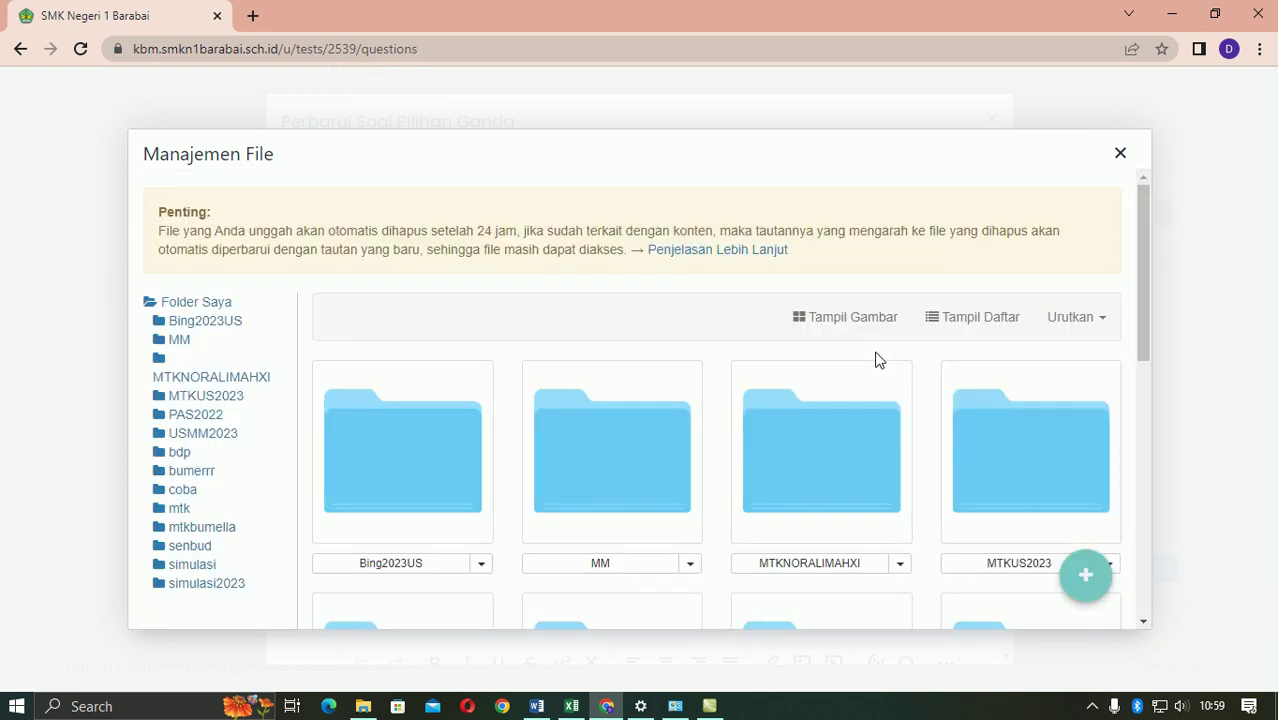
pyautogui.scroll(-2, 846, 402)
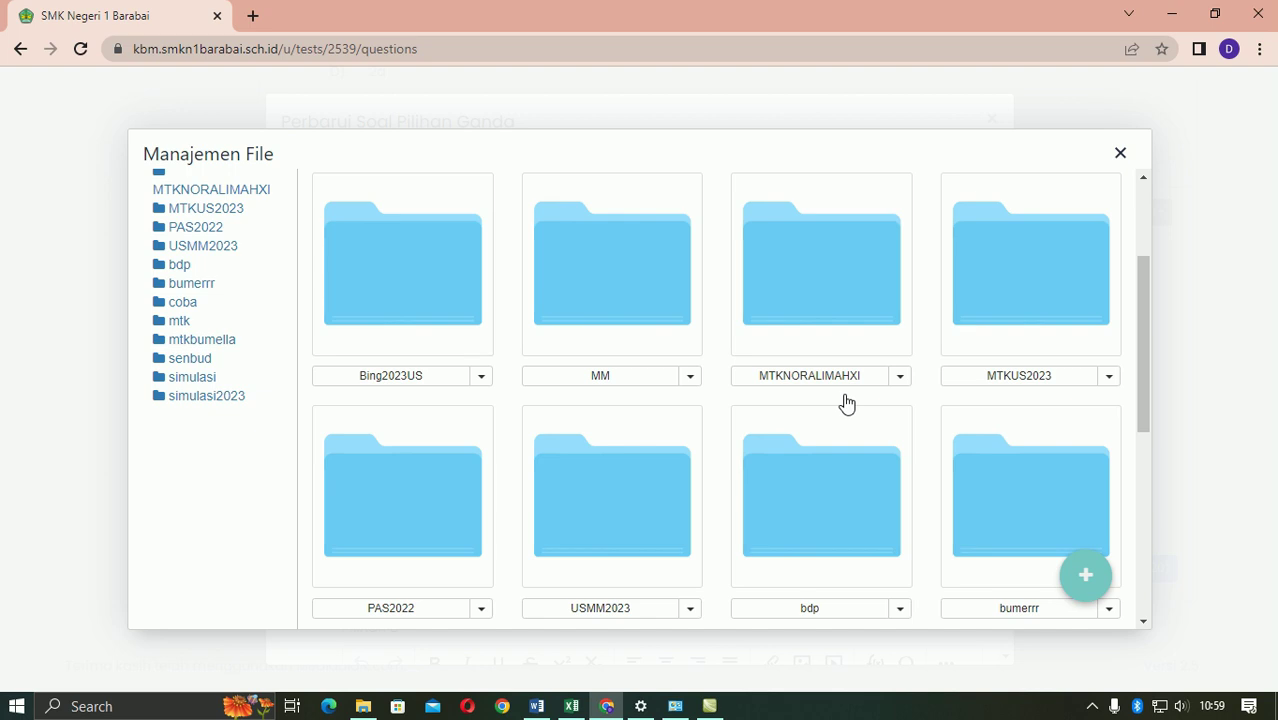
pyautogui.scroll(-4, 765, 484)
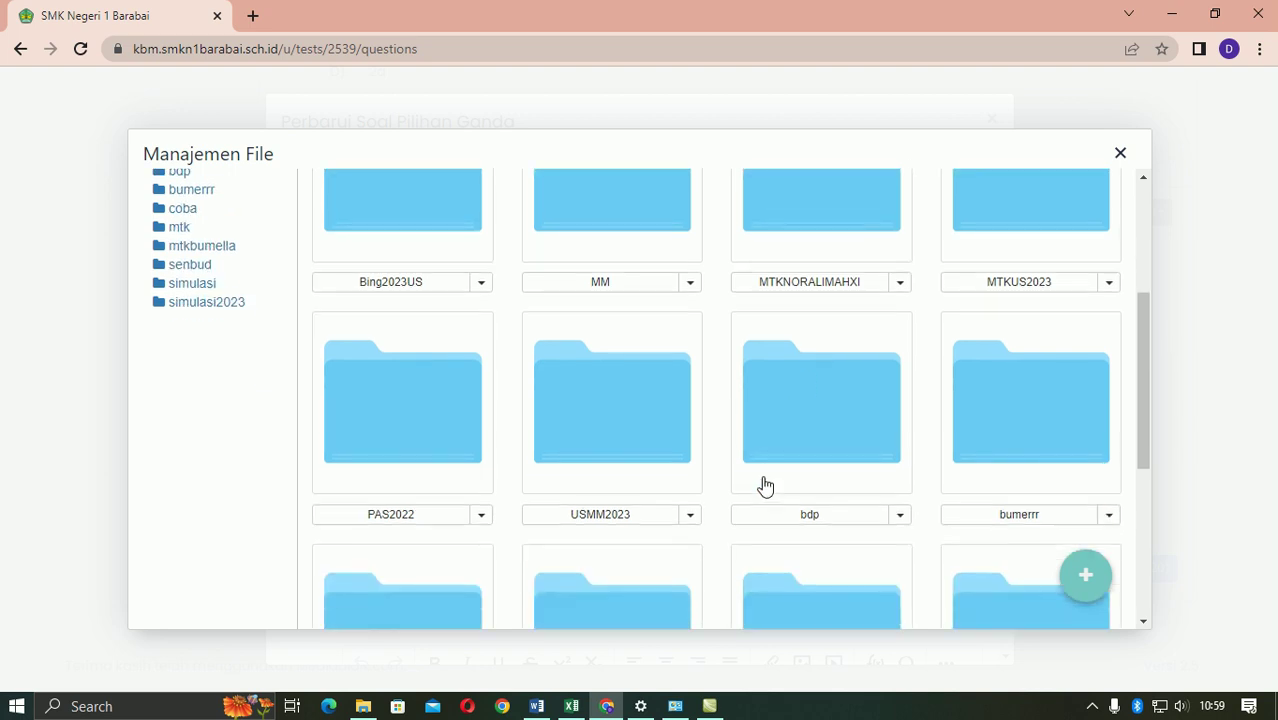
pyautogui.scroll(-1, 765, 480)
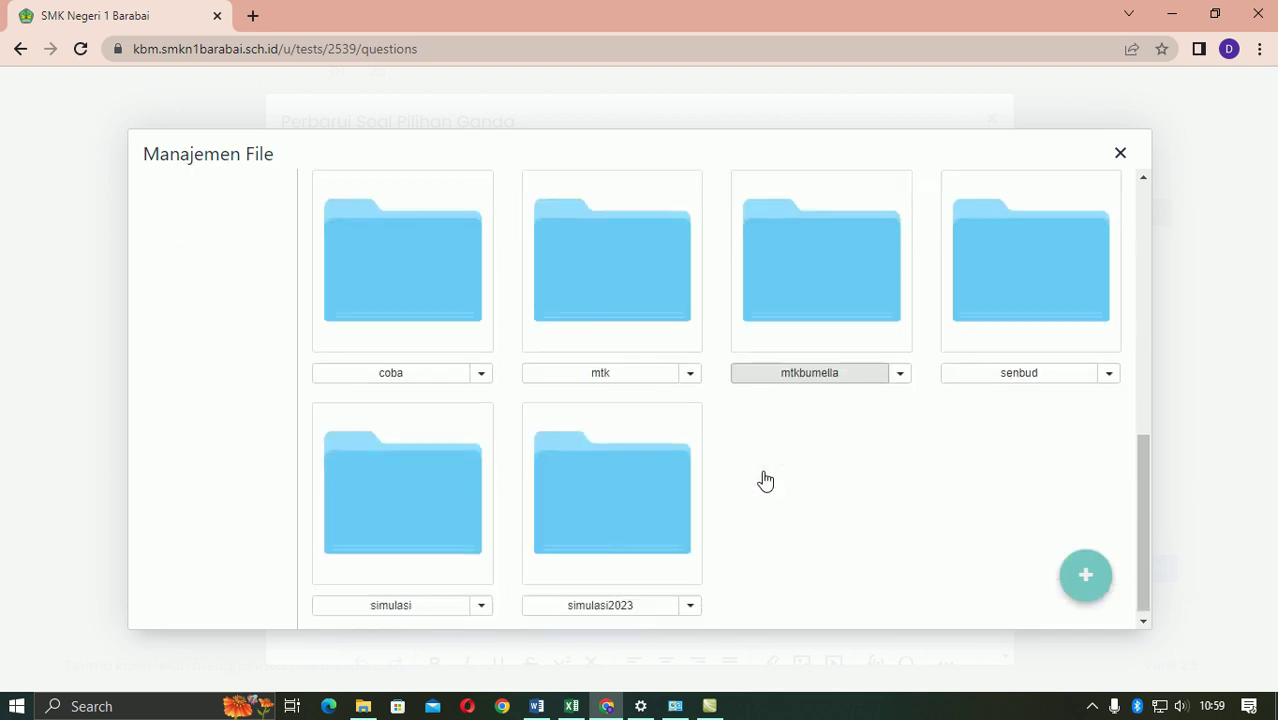
# - Upload all images from the Gambar soal simulasi folder into simulasi2023
pyautogui.click(663, 508)
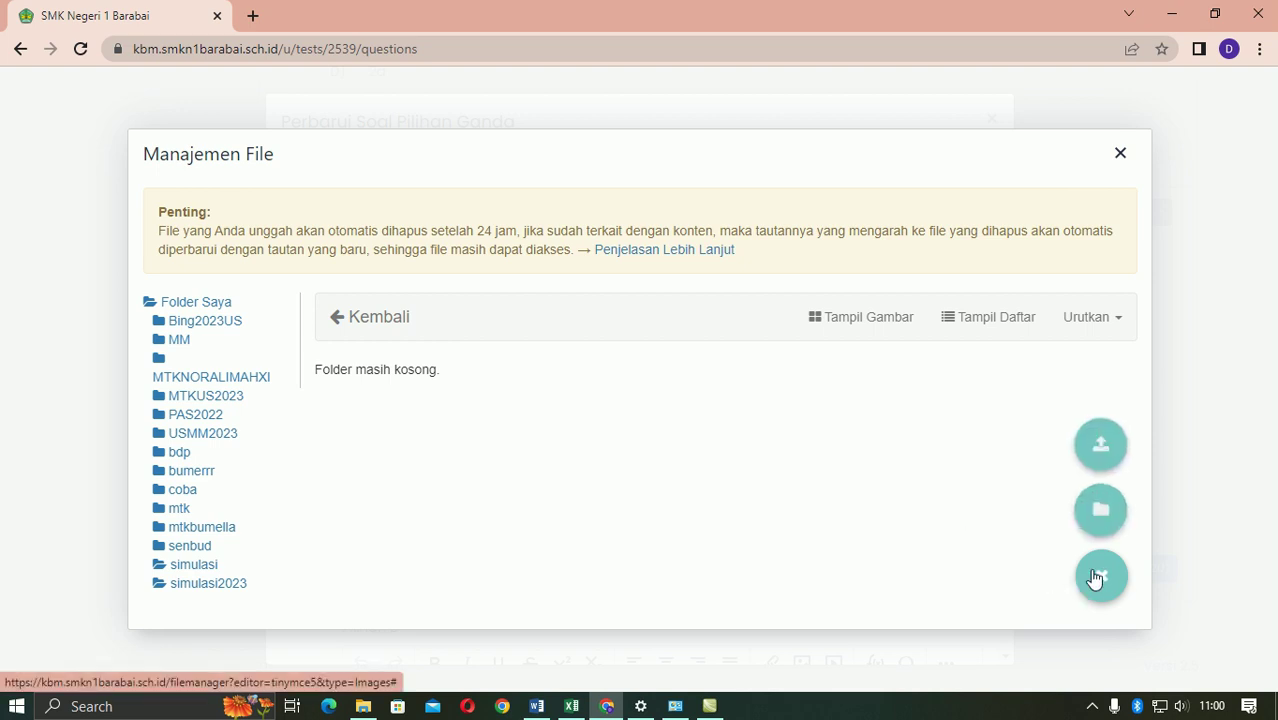
pyautogui.click(1093, 450)
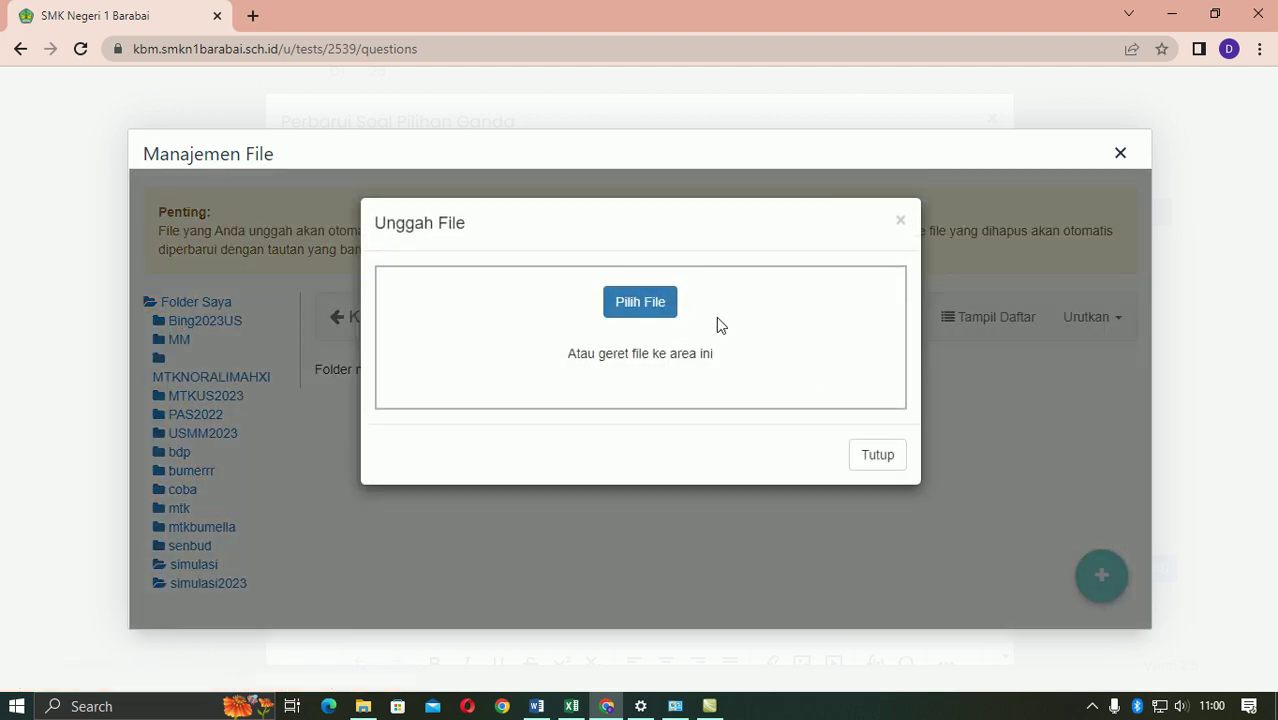
pyautogui.click(655, 302)
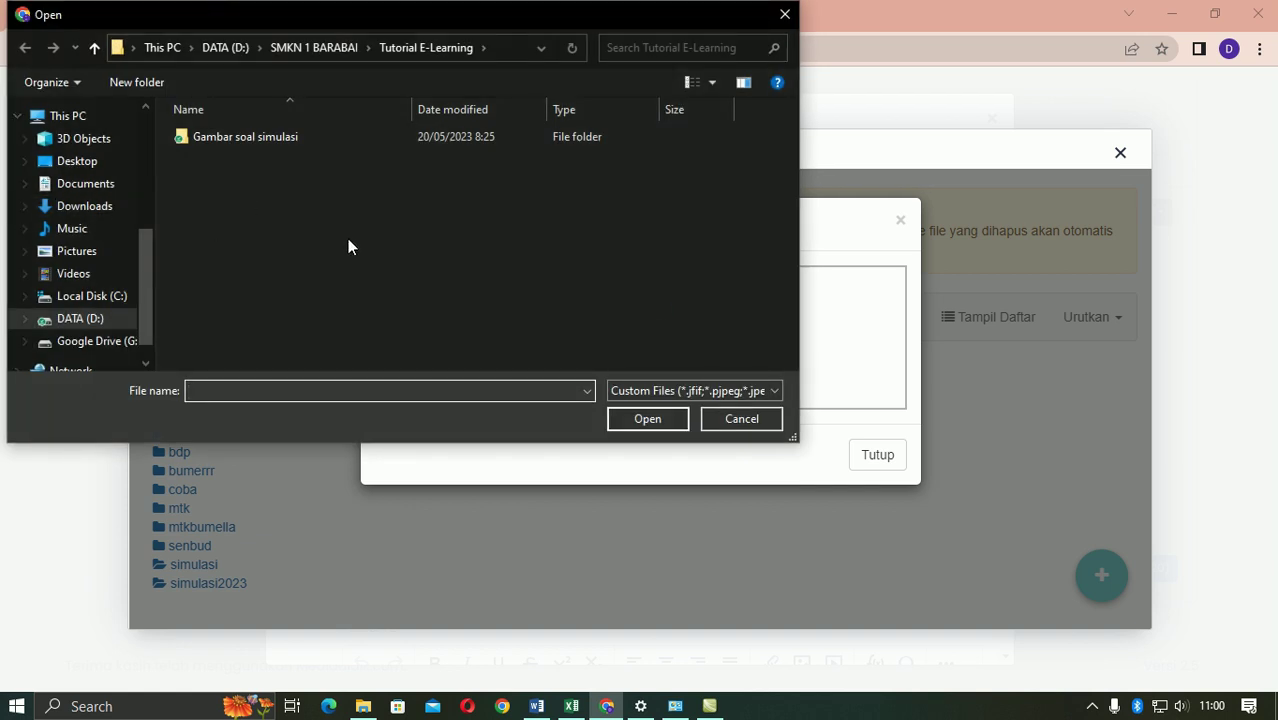
pyautogui.doubleClick(247, 137)
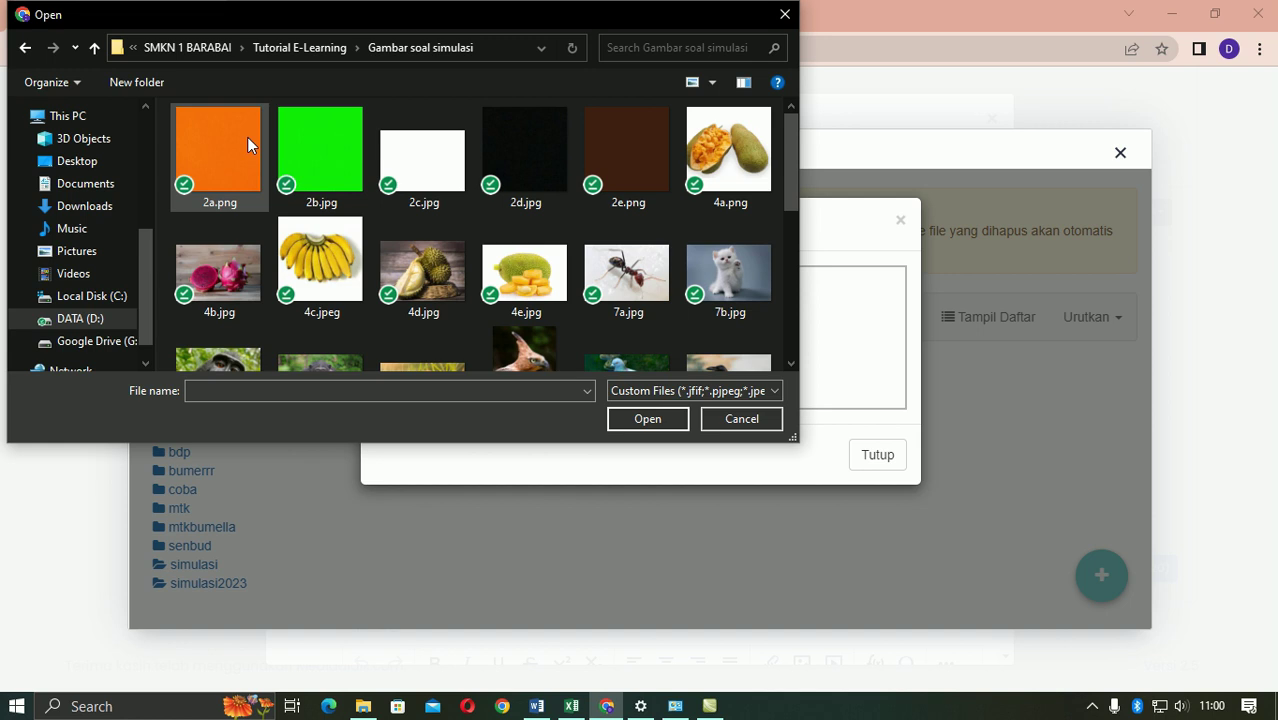
pyautogui.click(217, 185)
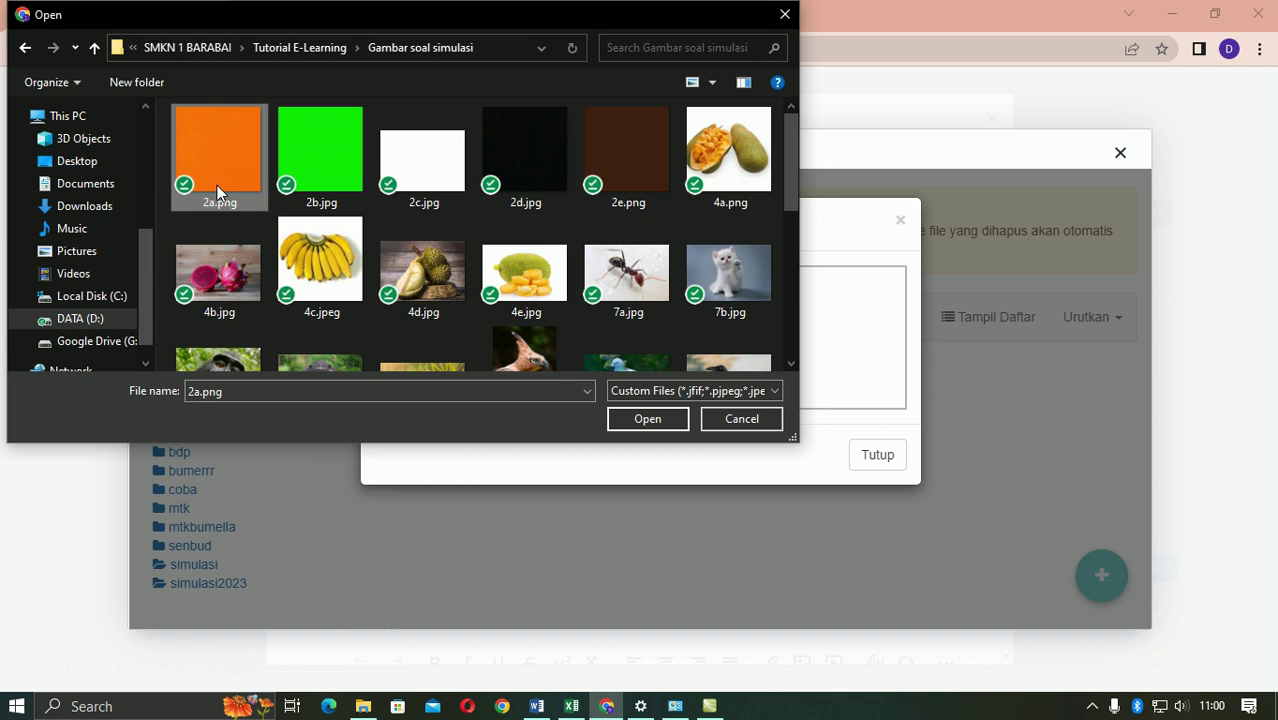
pyautogui.hotkey('ctrl', 'a')
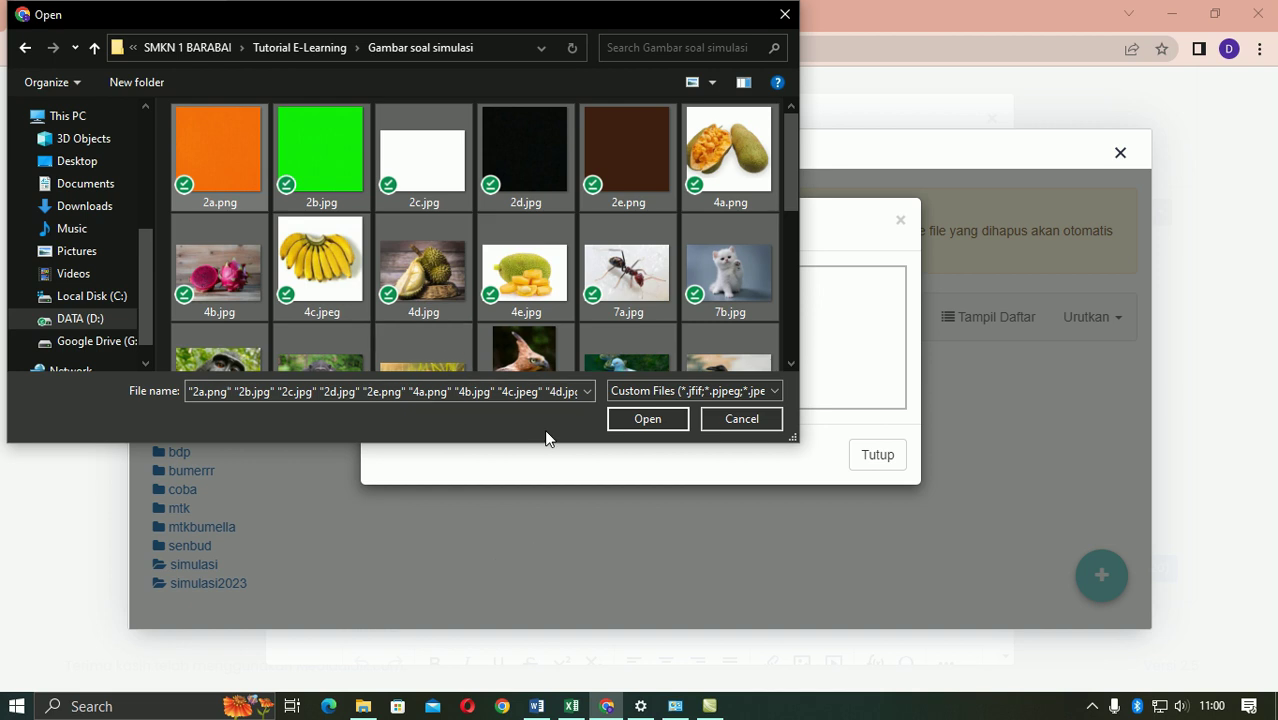
pyautogui.click(649, 419)
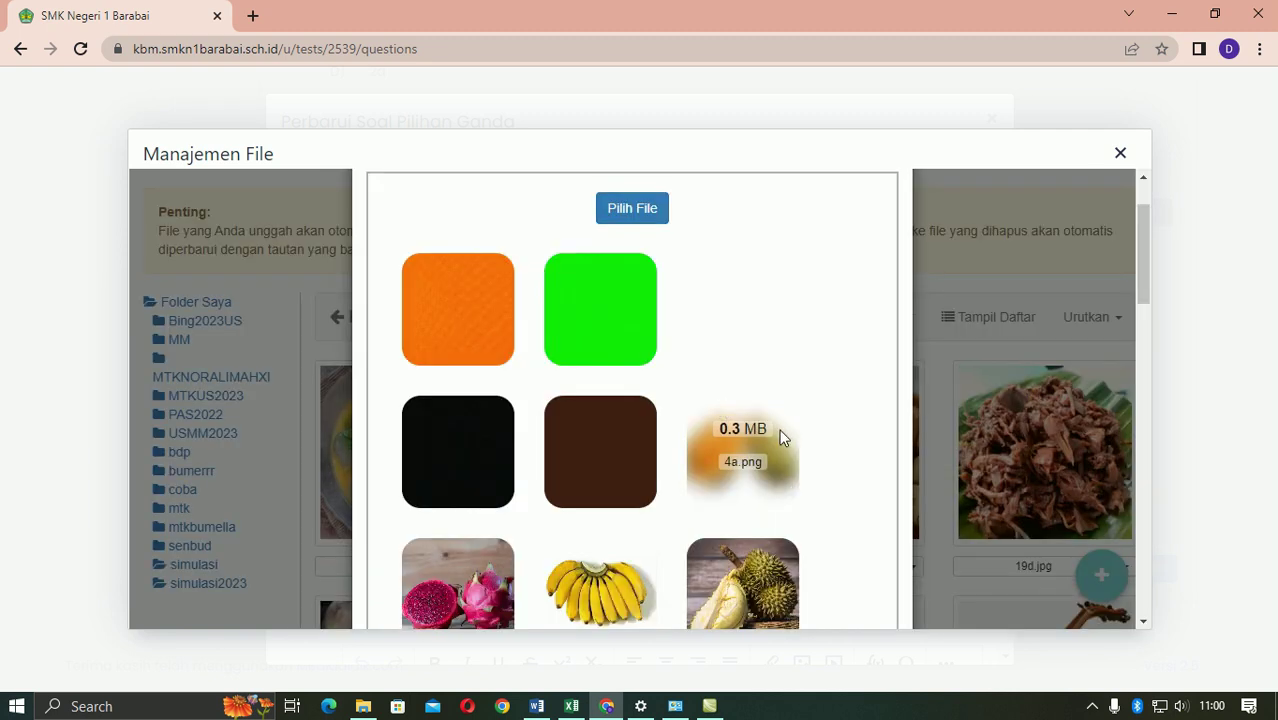
# - Close the Unggah File dialog after uploading and browse the new pictures, including soal1.jpg, in simulasi2023
pyautogui.scroll(-10, 784, 441)
pyautogui.scroll(-5, 784, 441)
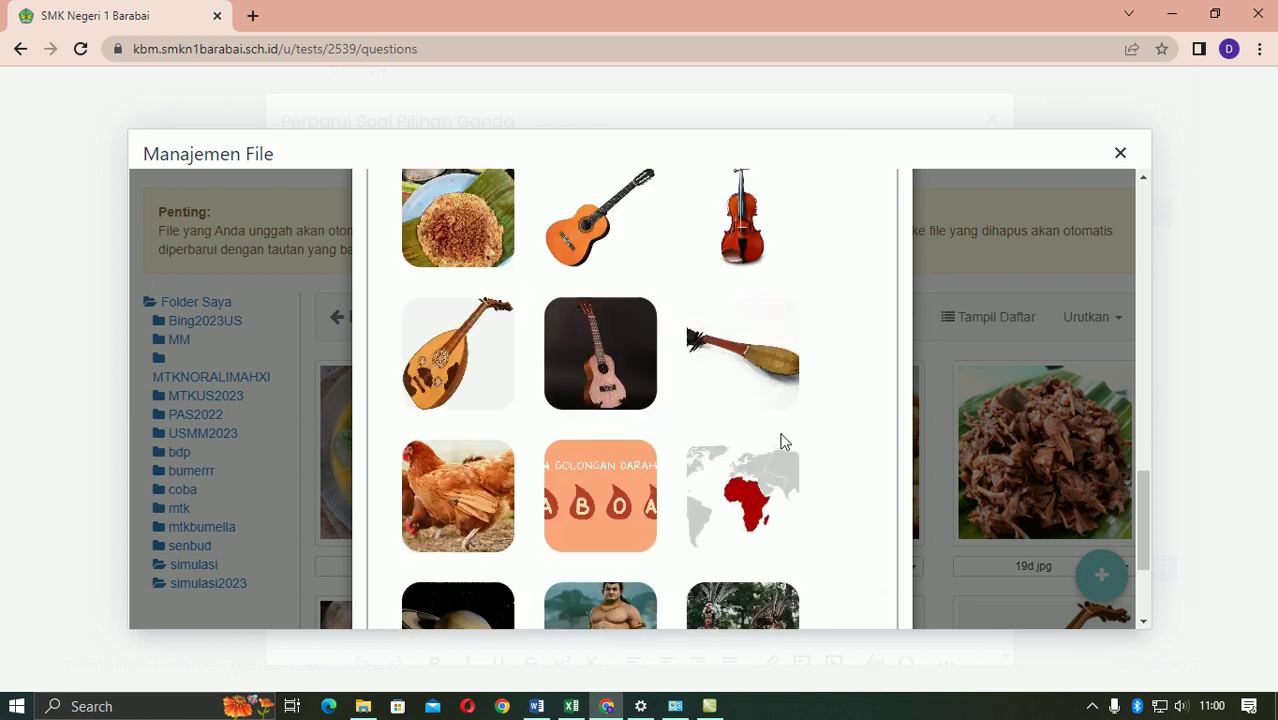
pyautogui.scroll(9, 784, 441)
pyautogui.scroll(5, 784, 441)
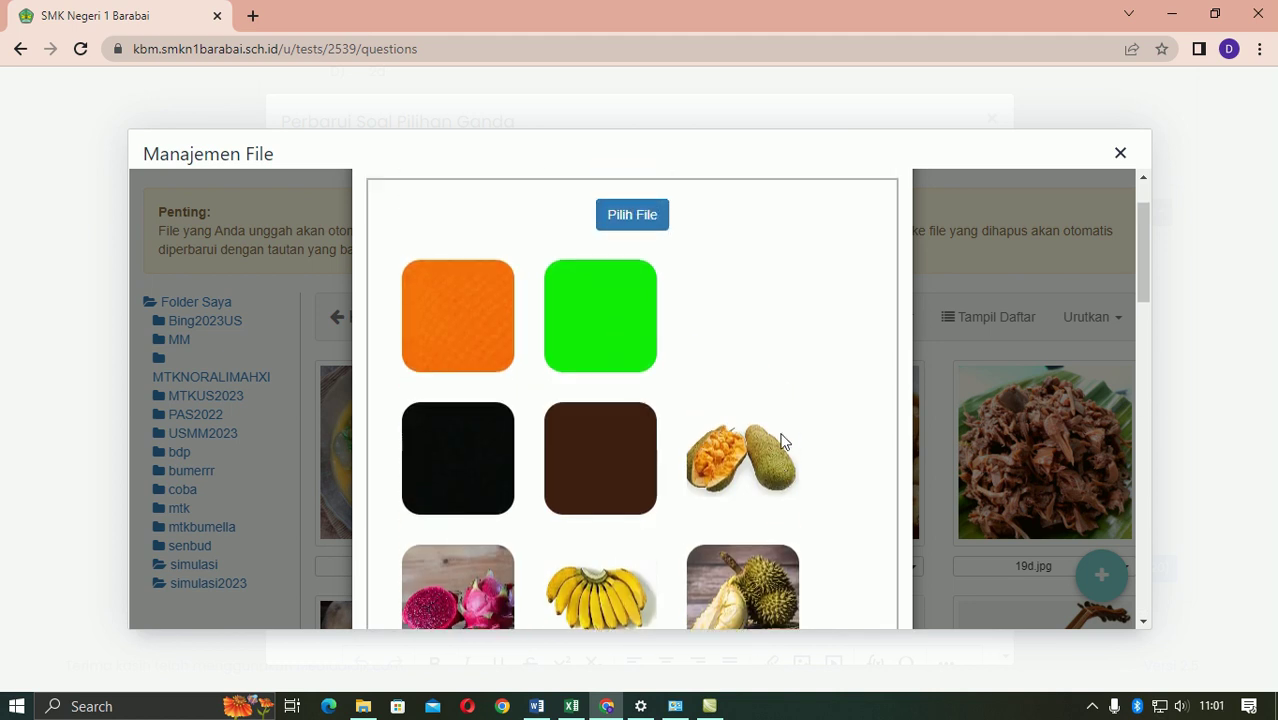
pyautogui.scroll(-4, 866, 386)
pyautogui.scroll(-6, 866, 386)
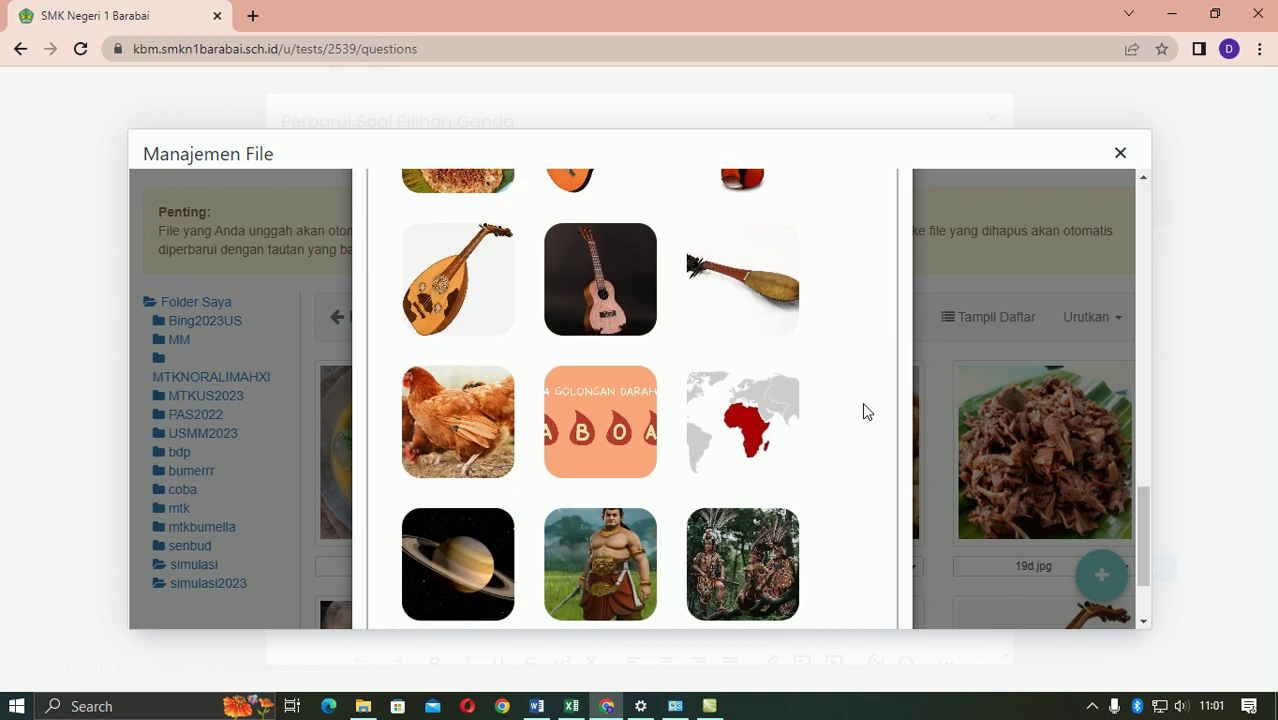
pyautogui.click(872, 584)
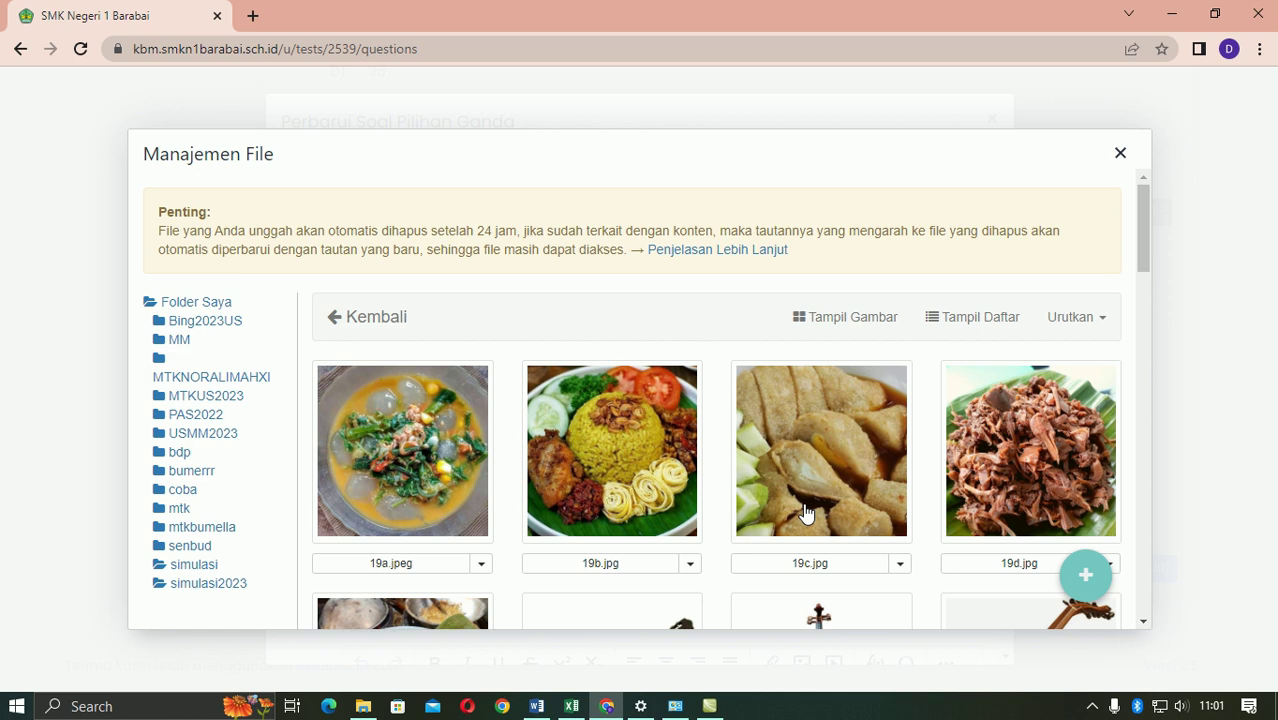
pyautogui.scroll(-6, 679, 528)
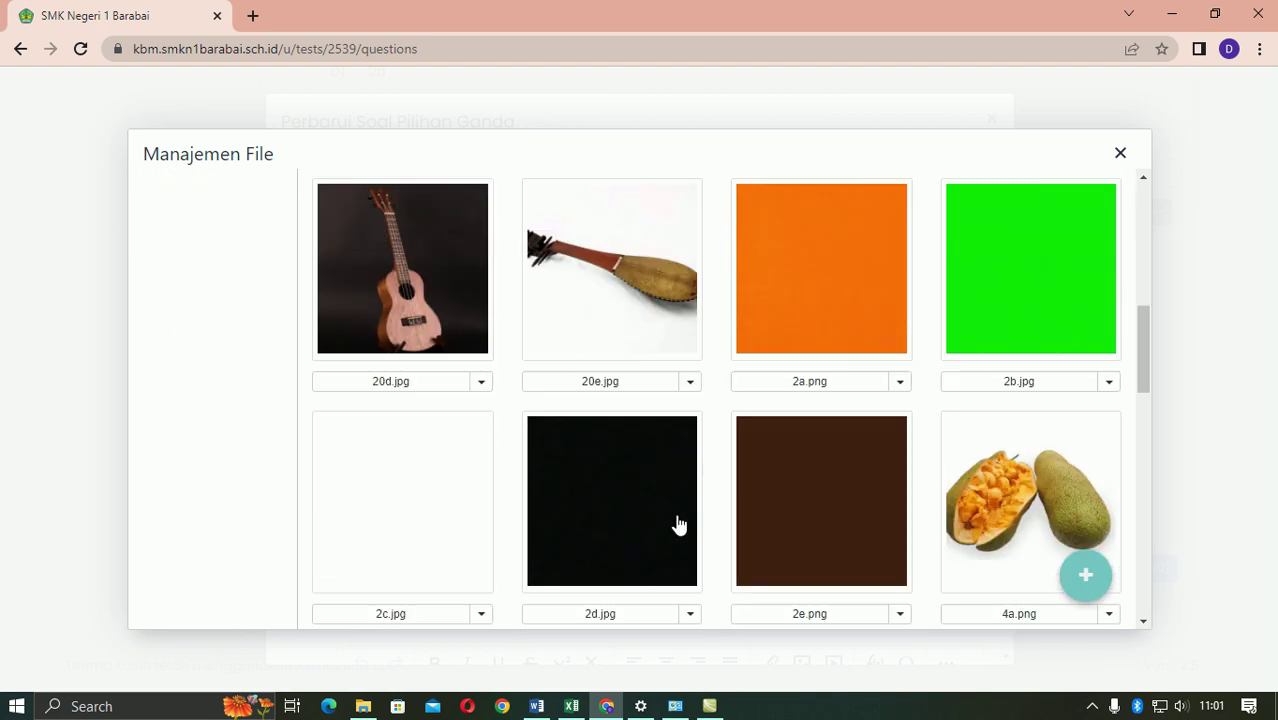
pyautogui.scroll(-8, 679, 524)
pyautogui.scroll(-1, 679, 521)
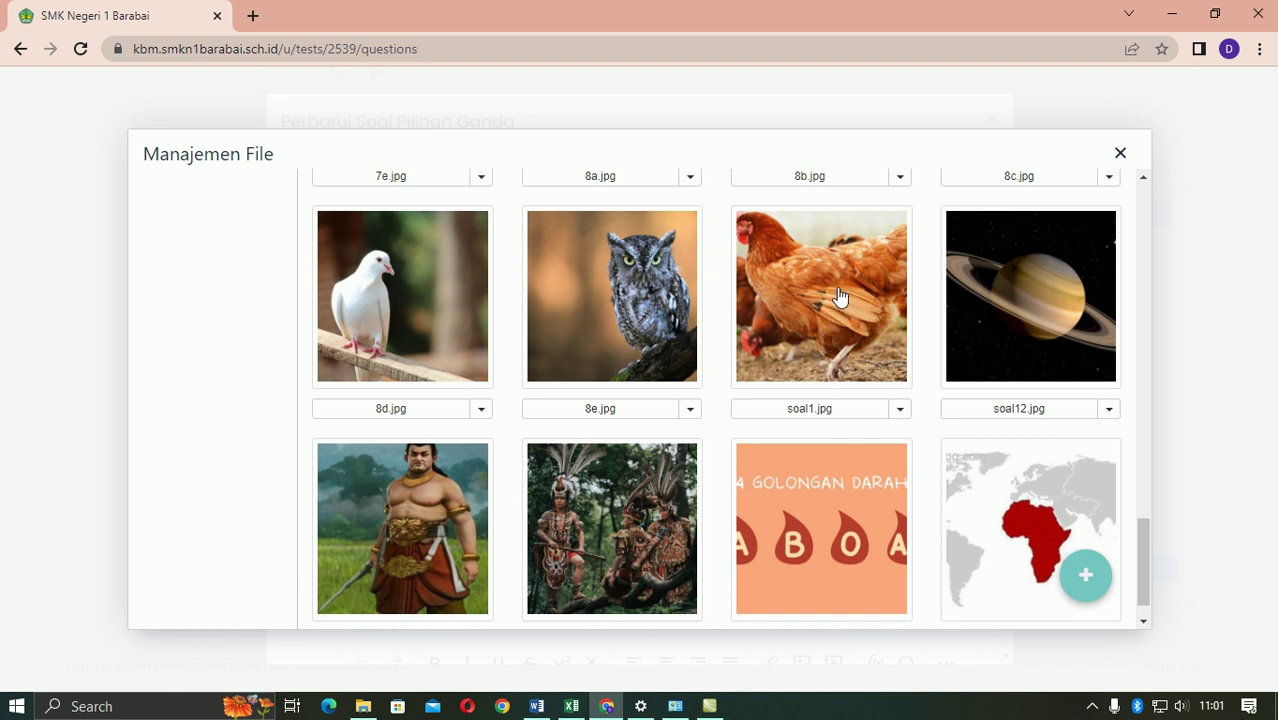
# - Insert the soal1 chicken picture, shrink it to about 398 × 223, and put the question text below it
pyautogui.click(840, 296)
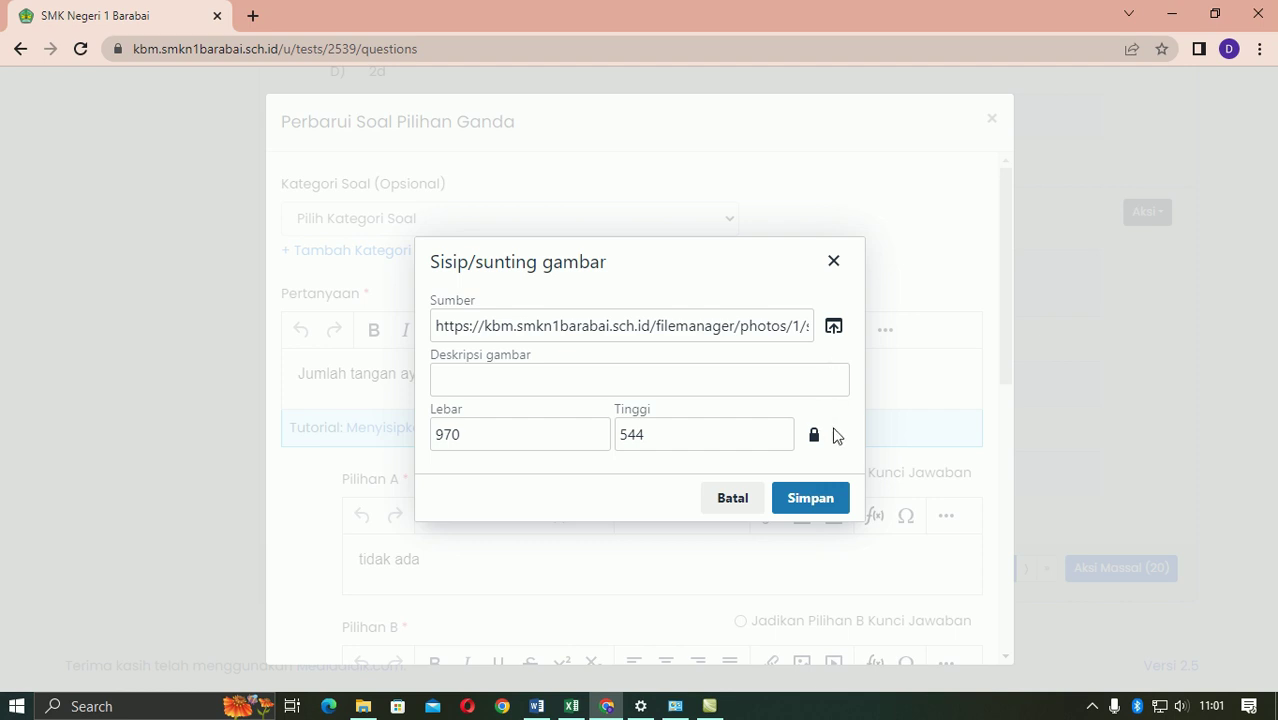
pyautogui.click(827, 494)
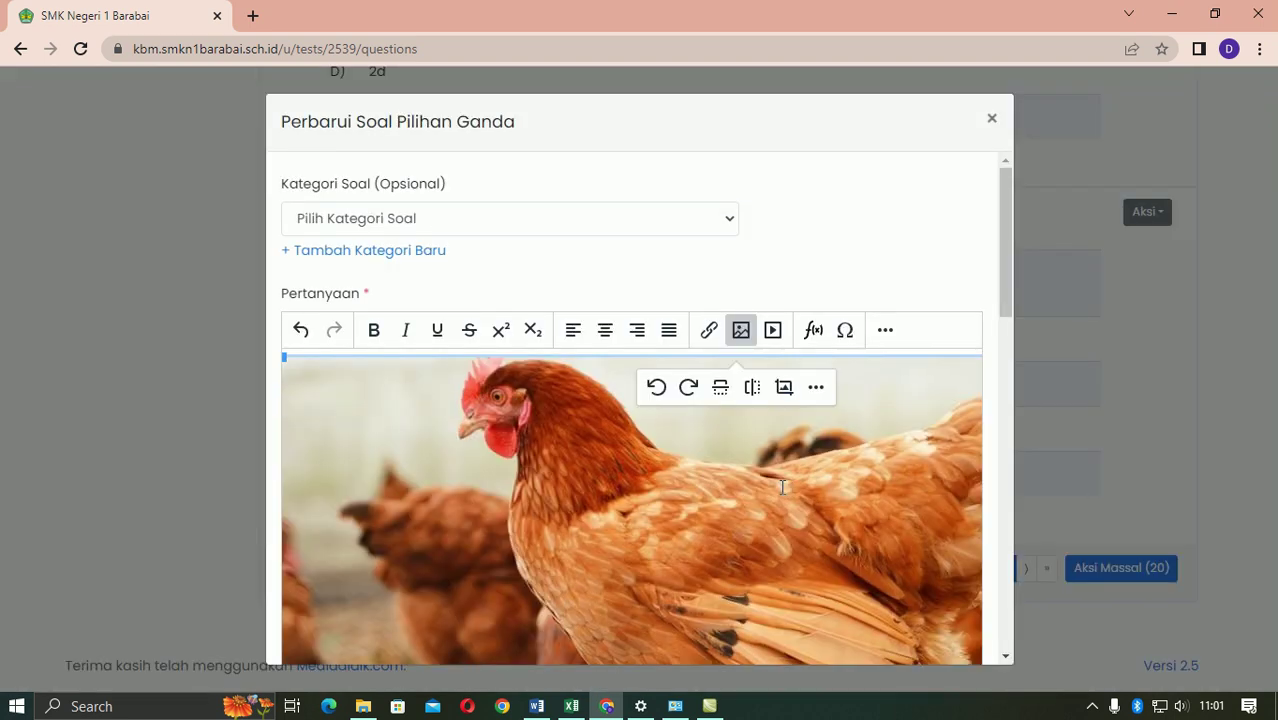
pyautogui.scroll(-1, 760, 480)
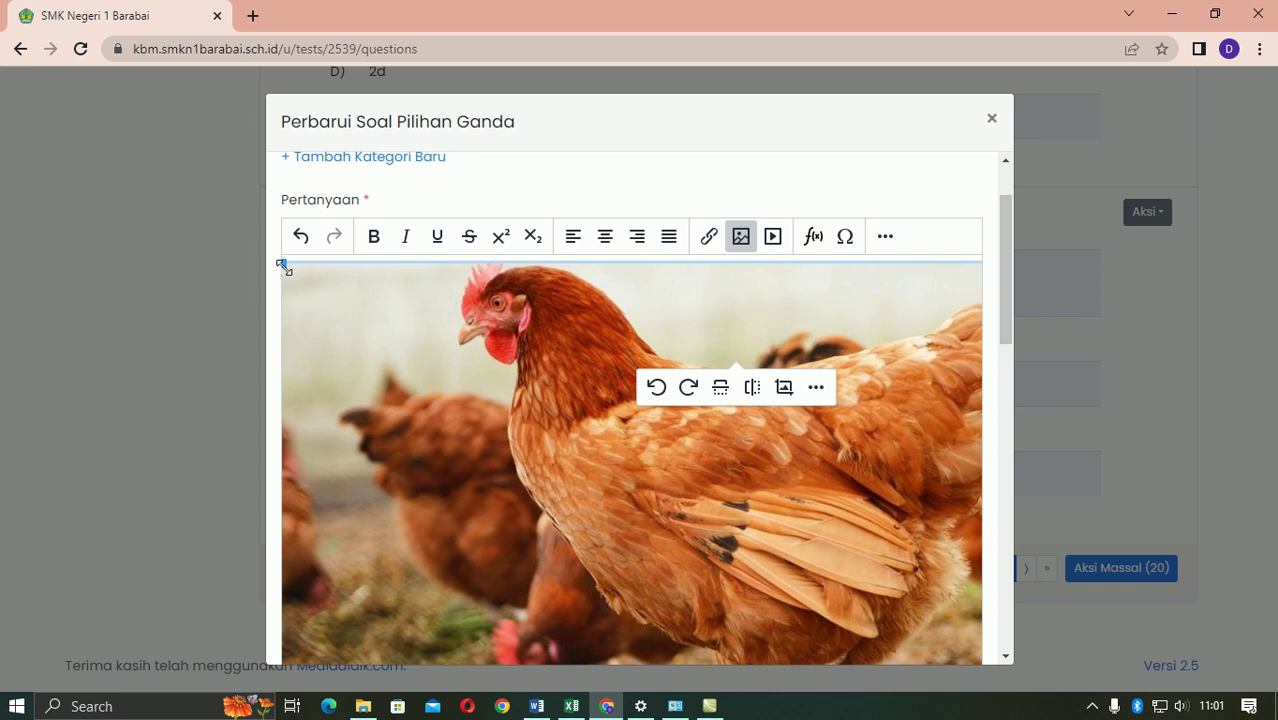
pyautogui.moveTo(283, 266); pyautogui.dragTo(743, 572)
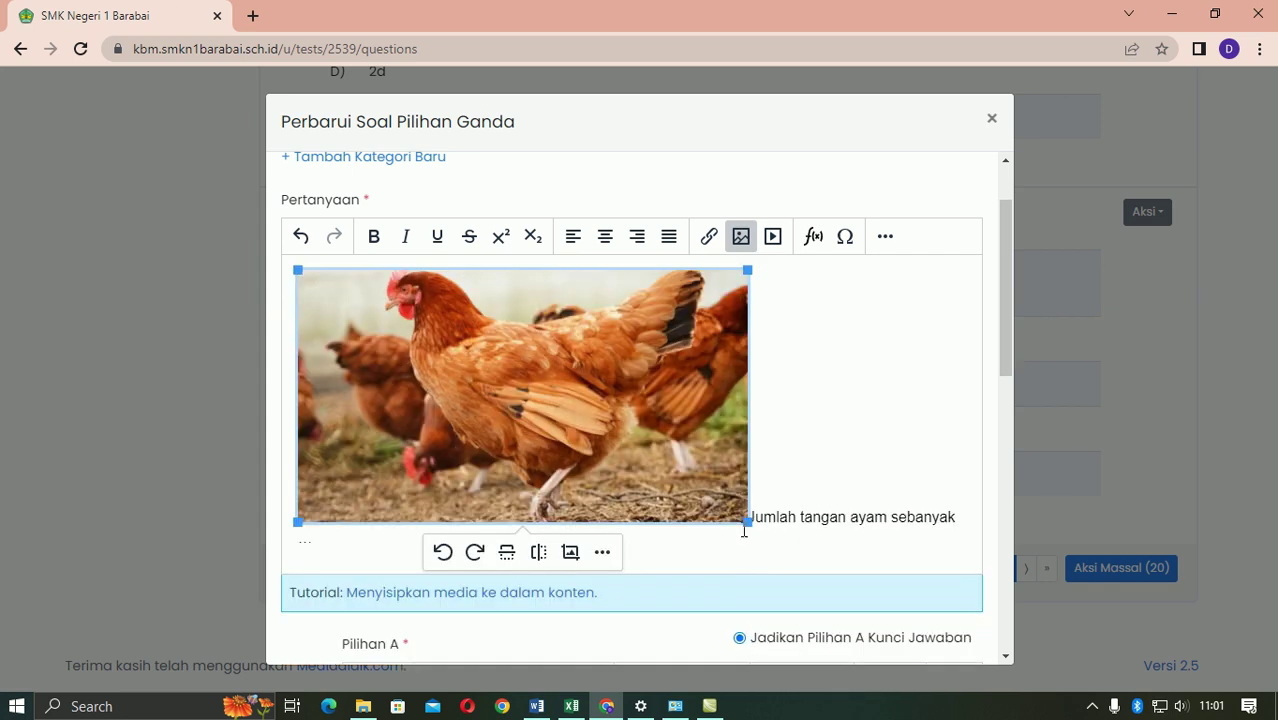
pyautogui.moveTo(747, 523); pyautogui.dragTo(545, 408)
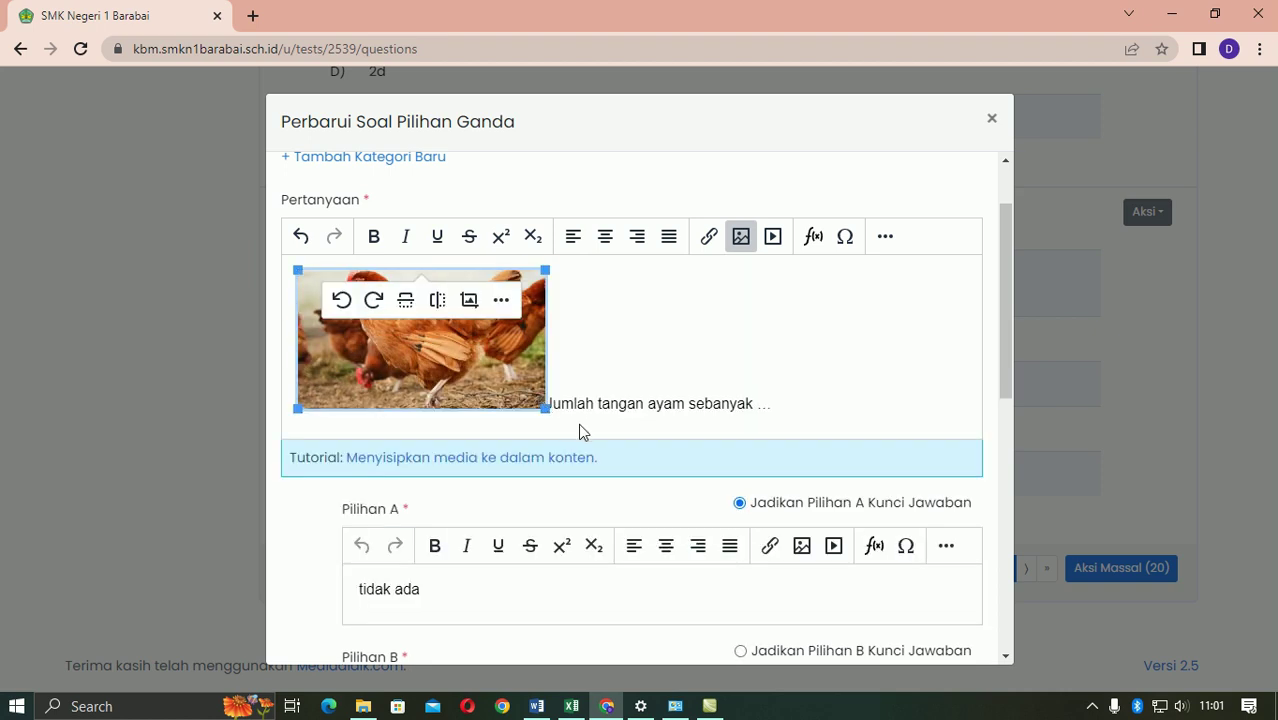
pyautogui.click(549, 401)
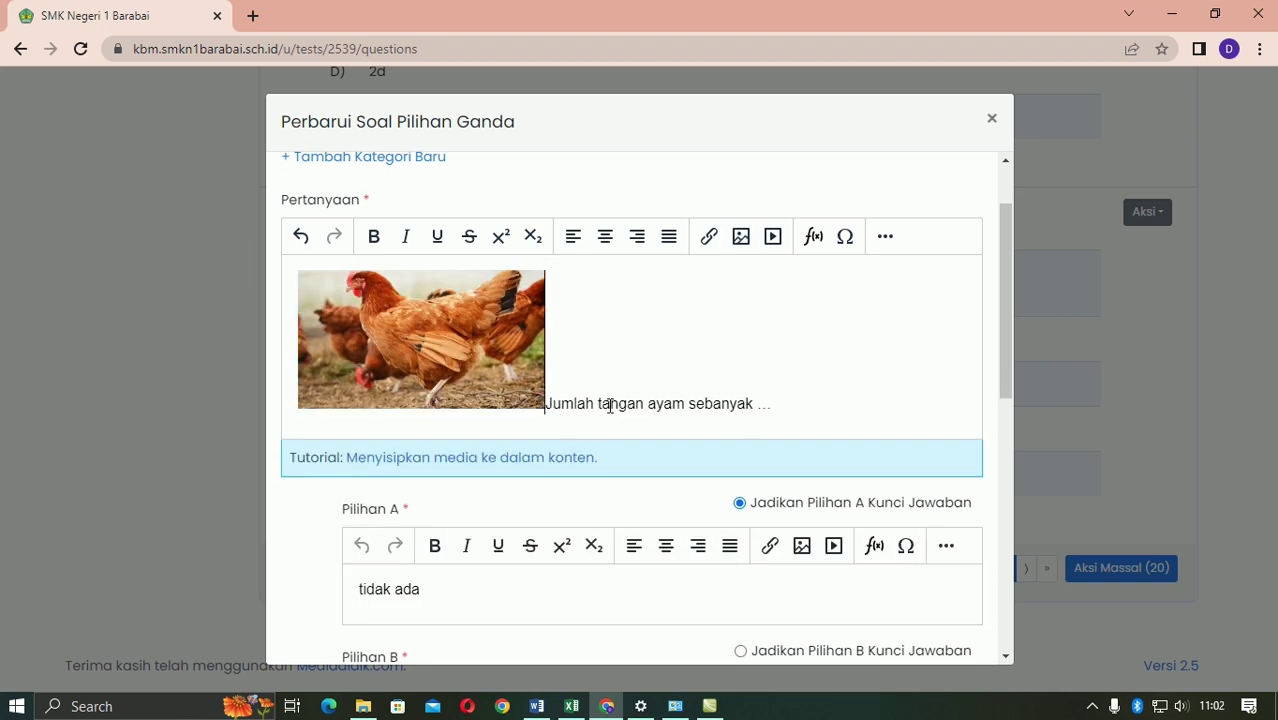
pyautogui.press('Return')
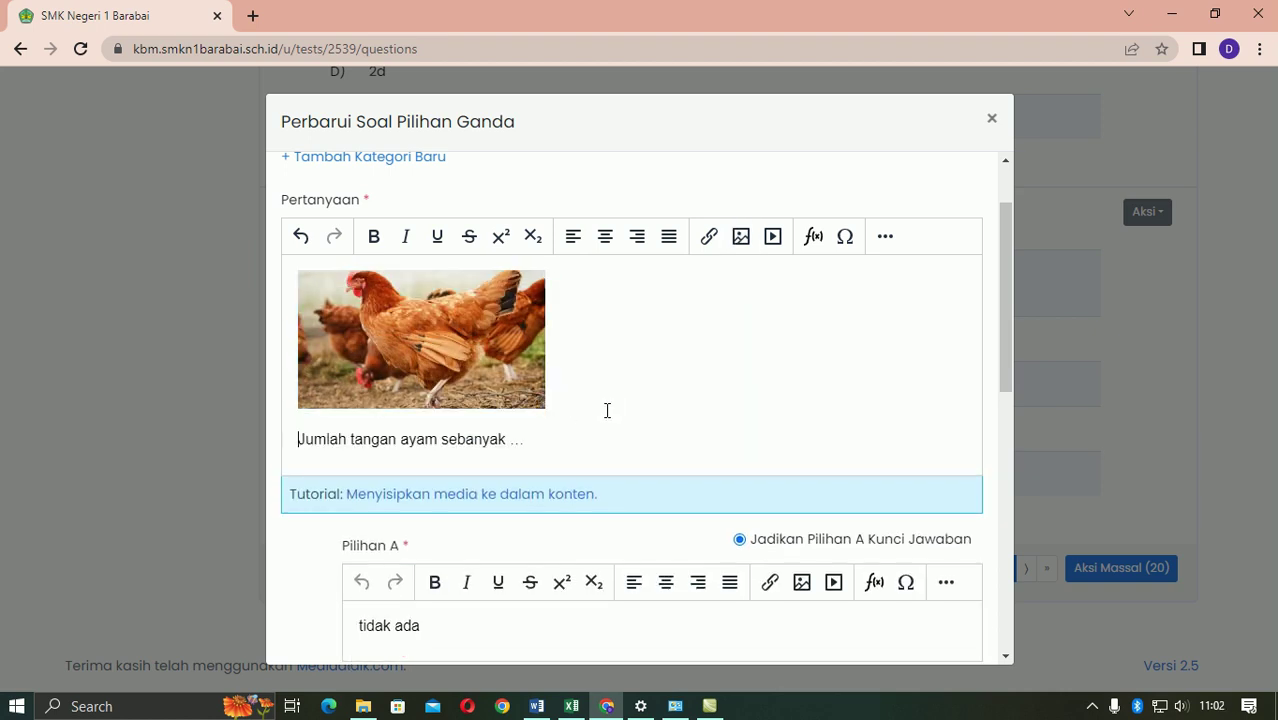
# - Save question 1 with Simpan Perubahan and close the Perbarui Soal editor
pyautogui.scroll(1, 607, 410)
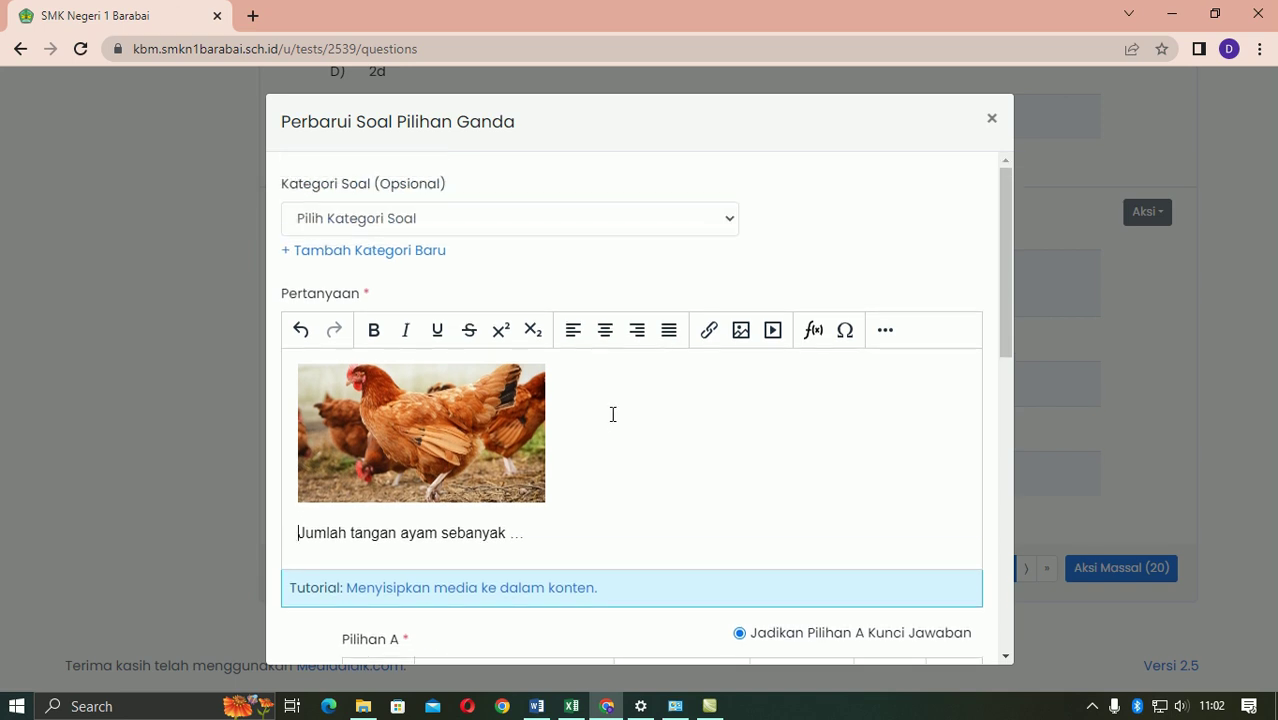
pyautogui.scroll(-1, 613, 414)
pyautogui.scroll(1, 613, 414)
pyautogui.scroll(-1, 613, 414)
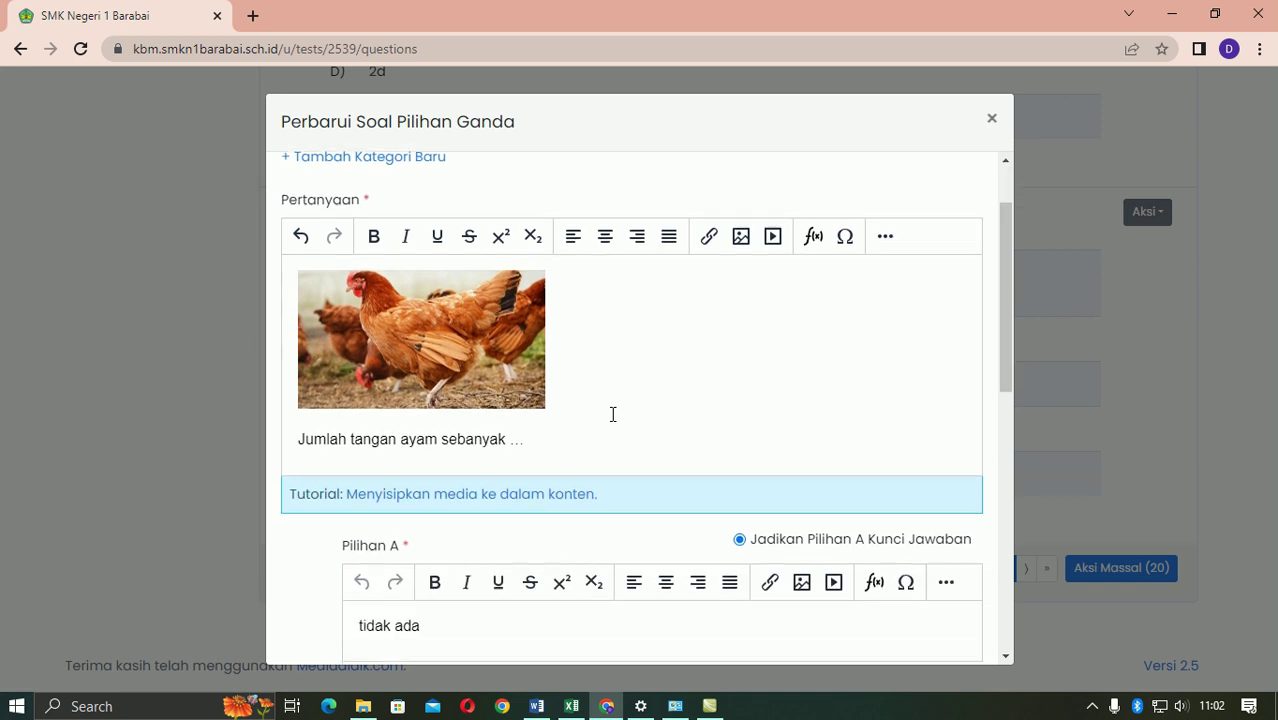
pyautogui.scroll(-7, 613, 414)
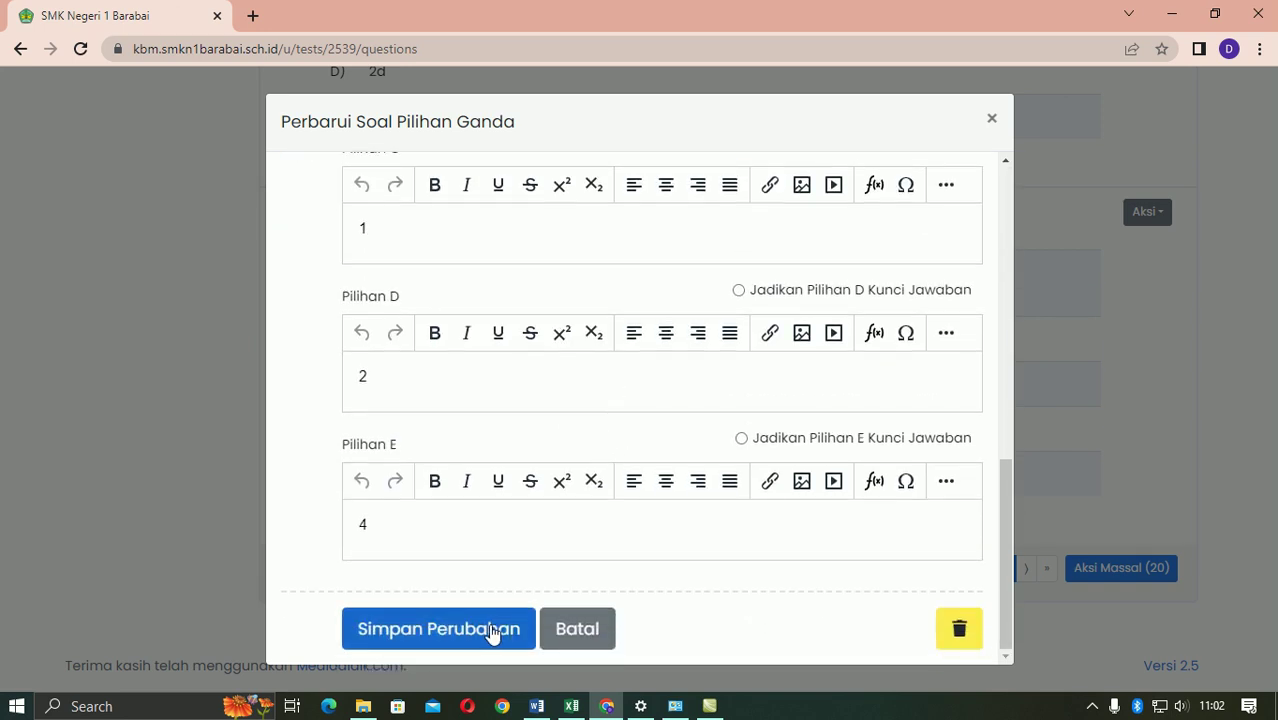
pyautogui.click(503, 630)
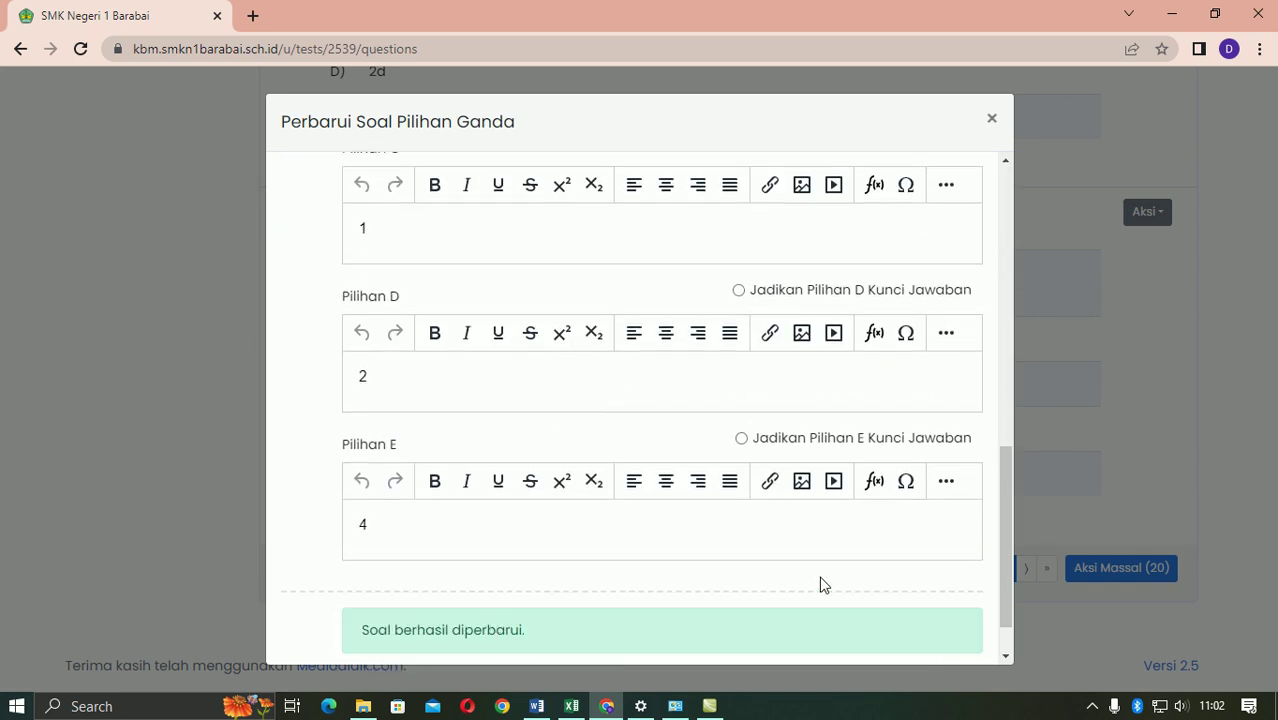
pyautogui.scroll(10, 825, 585)
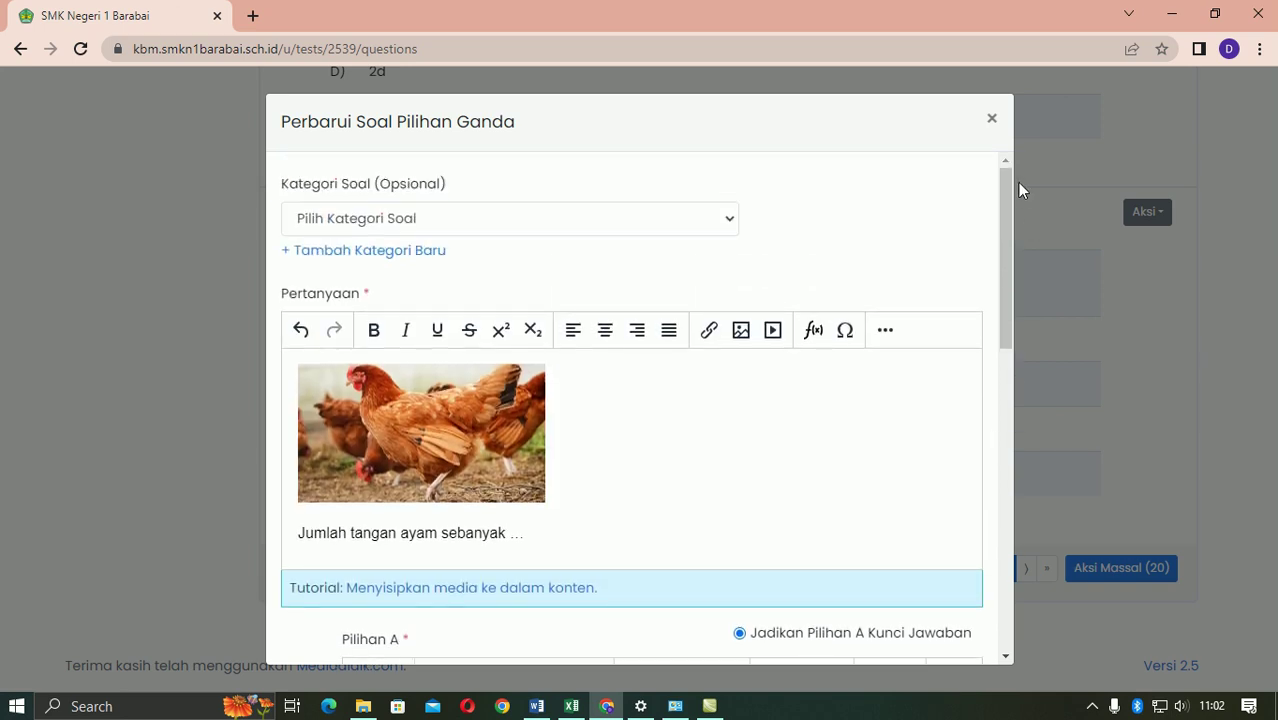
pyautogui.click(992, 120)
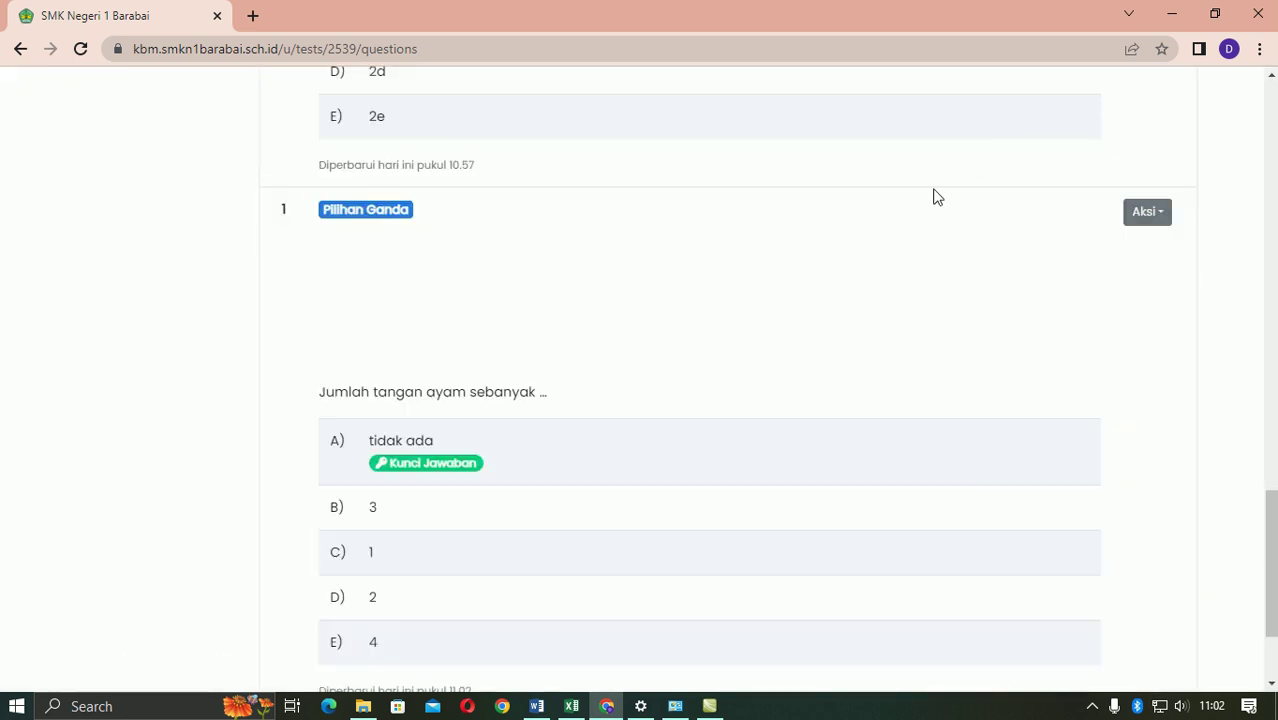
# - Open question 2 for editing and delete option A's placeholder text '2a'
pyautogui.scroll(3, 713, 437)
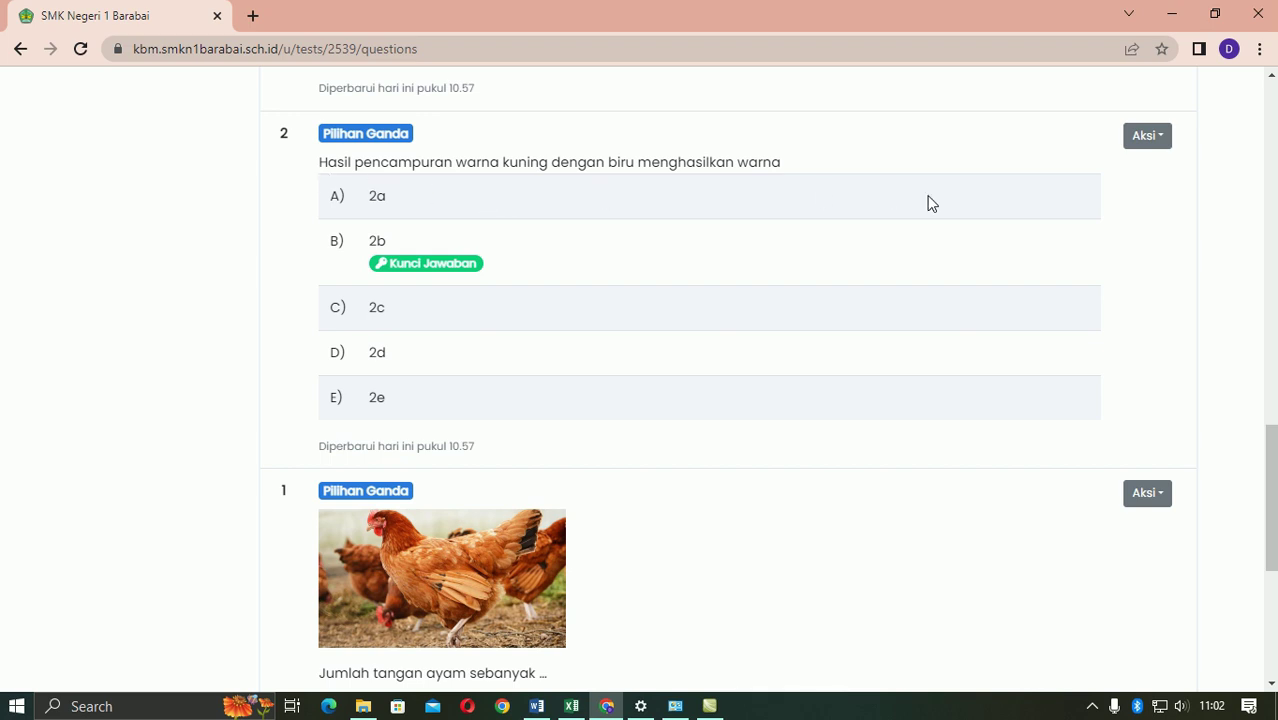
pyautogui.click(1157, 150)
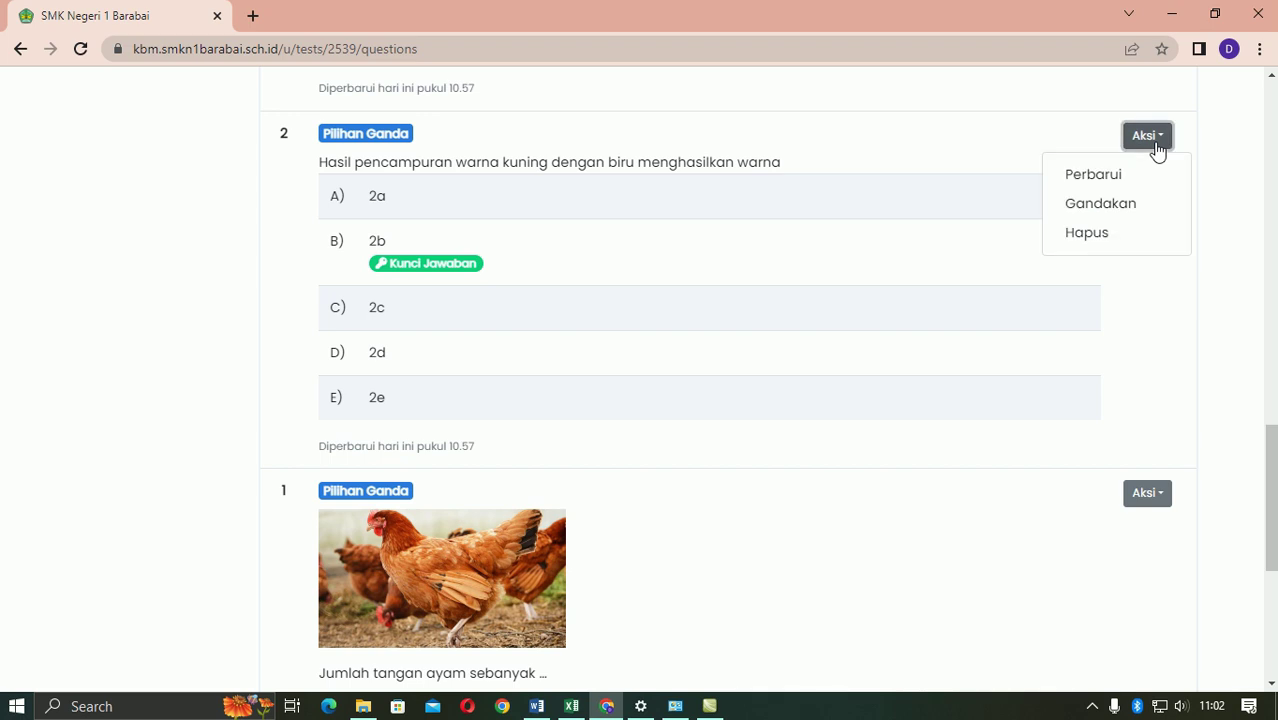
pyautogui.click(1094, 175)
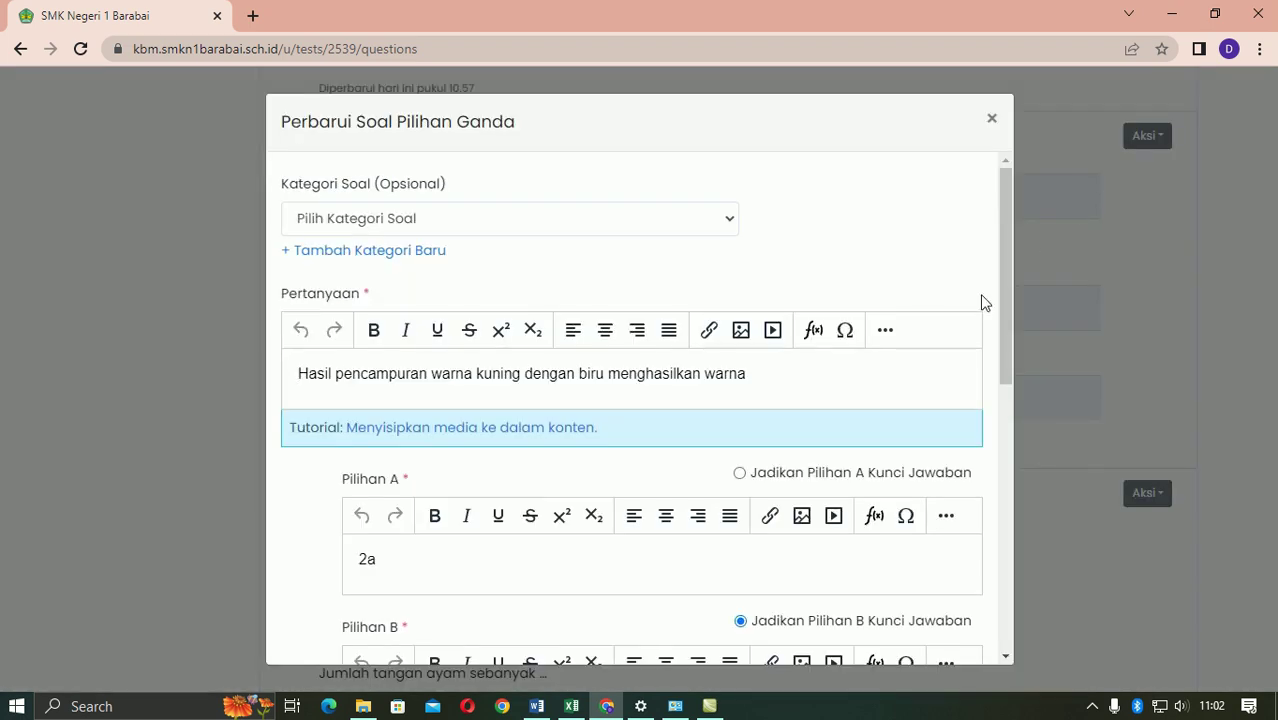
pyautogui.scroll(-1, 982, 302)
pyautogui.scroll(-2, 980, 302)
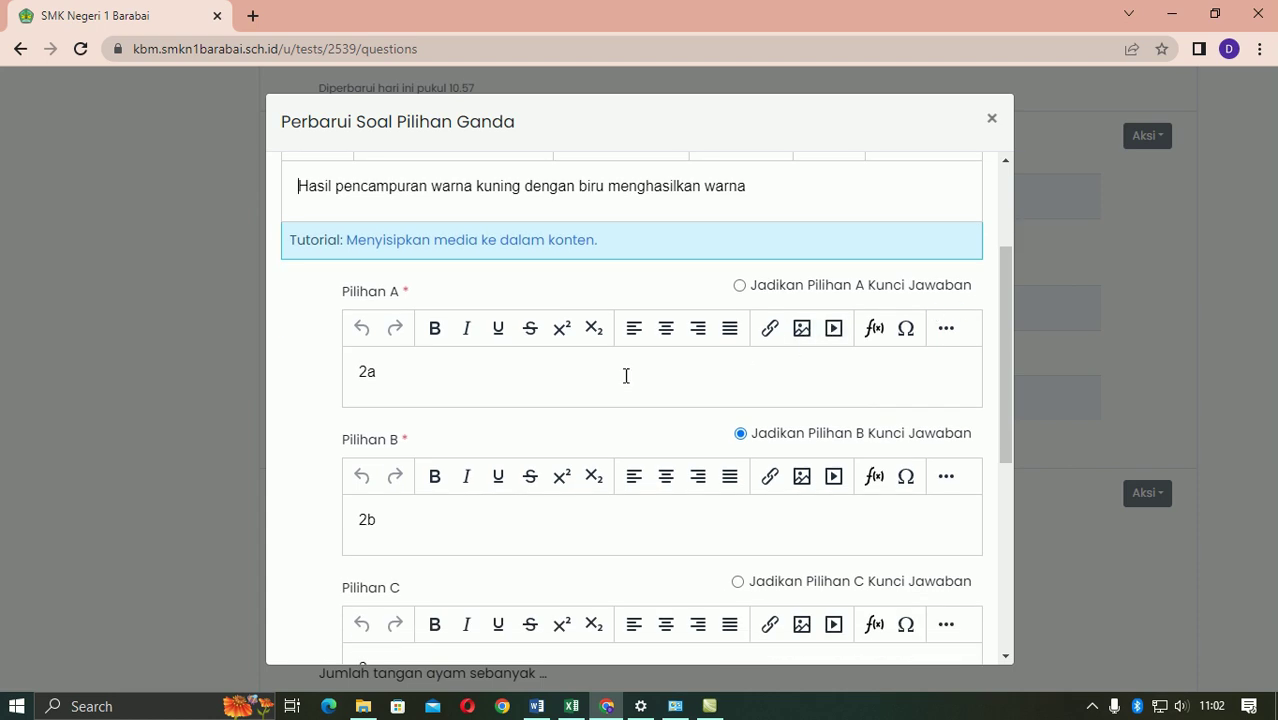
pyautogui.click(415, 371)
pyautogui.press('BackSpace')
pyautogui.press('BackSpace')
# - Insert the orange 2a.png swatch from simulasi2023 into option A
pyautogui.scroll(2, 468, 371)
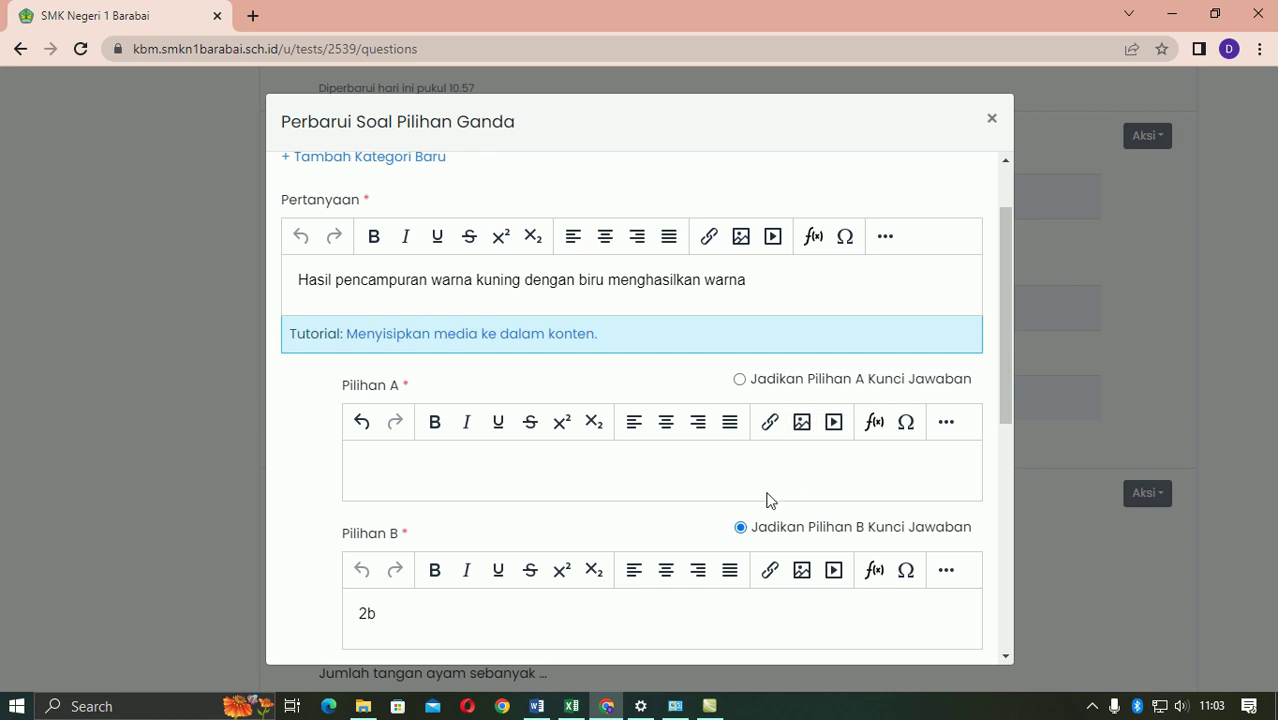
pyautogui.click(800, 423)
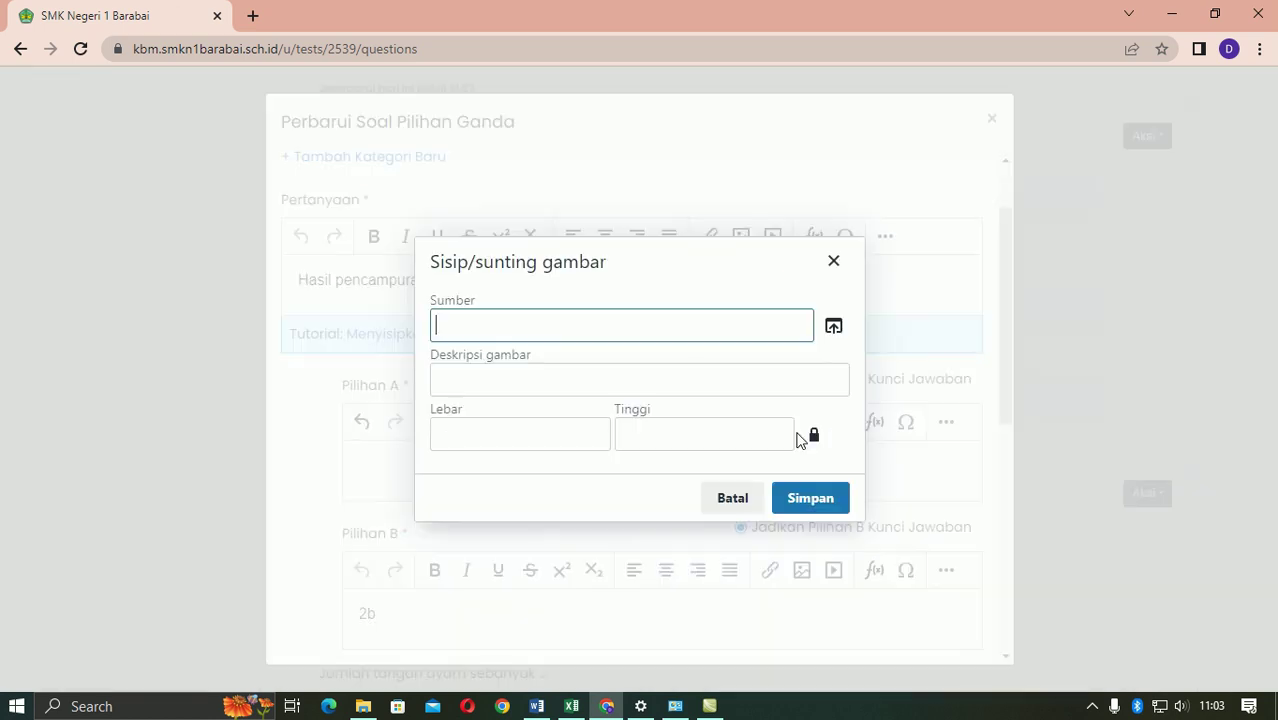
pyautogui.click(834, 328)
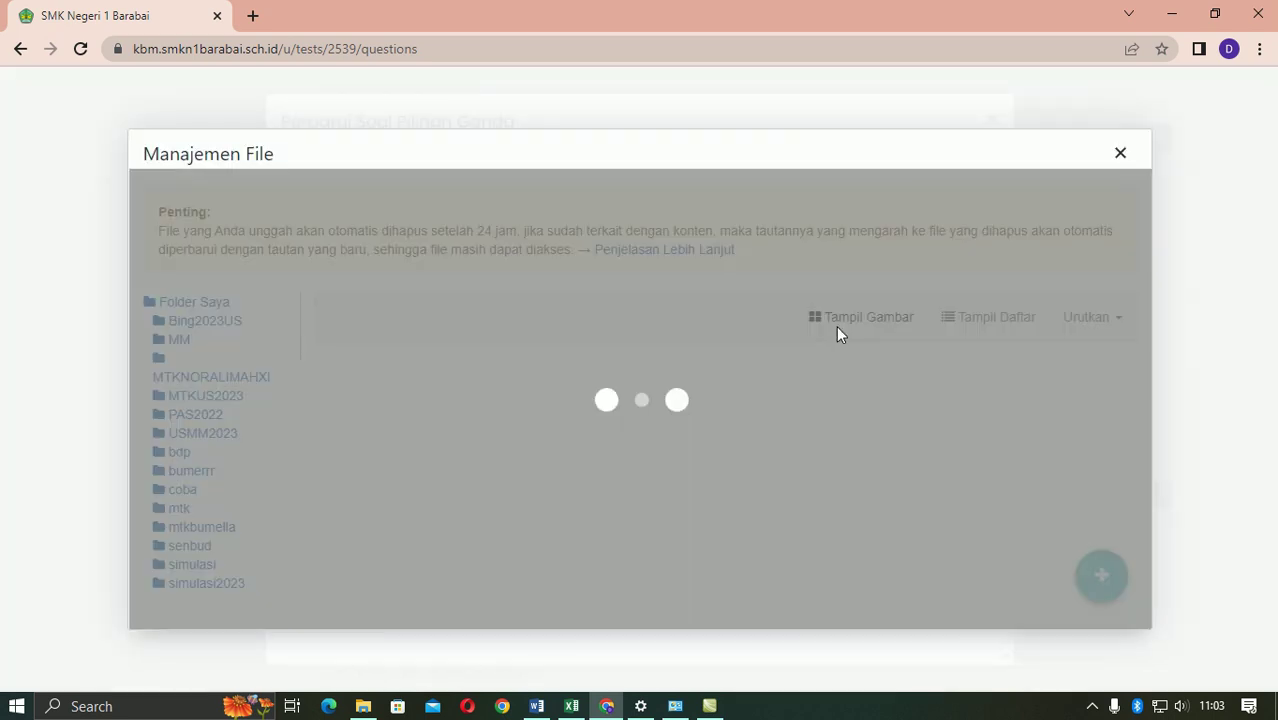
pyautogui.scroll(-3, 785, 416)
pyautogui.scroll(-5, 786, 418)
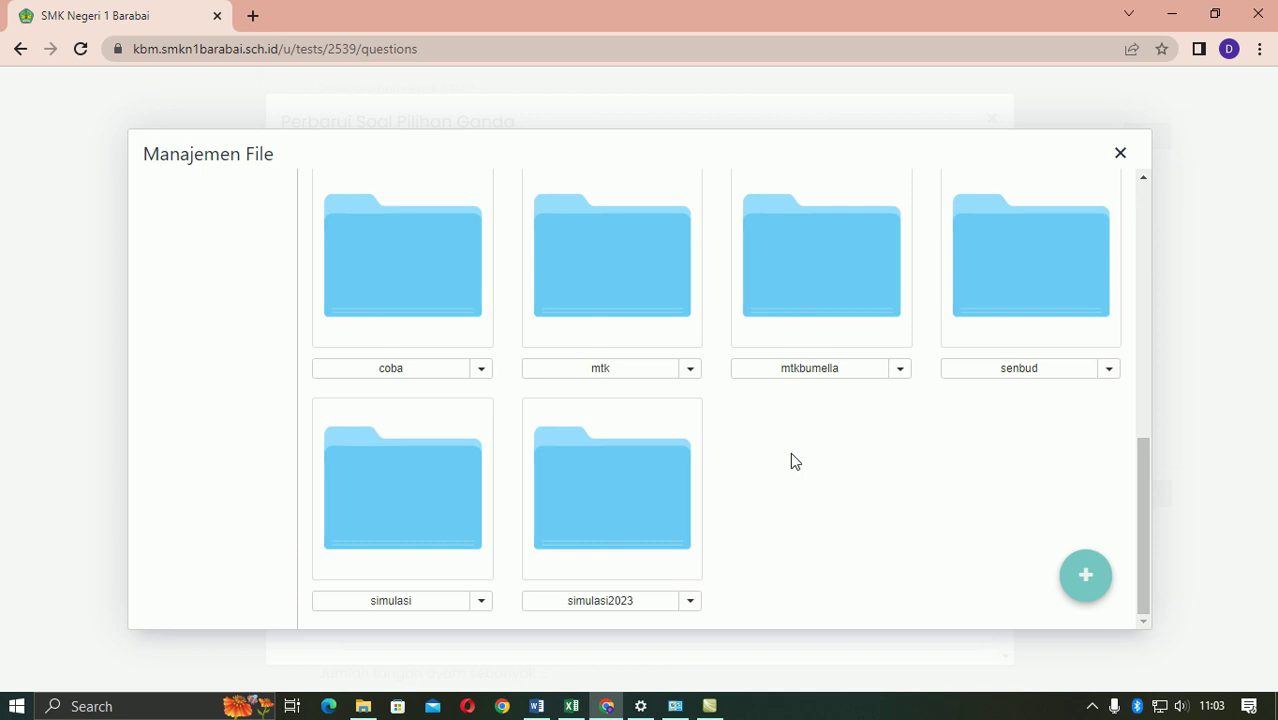
pyautogui.click(648, 500)
pyautogui.scroll(-10, 764, 421)
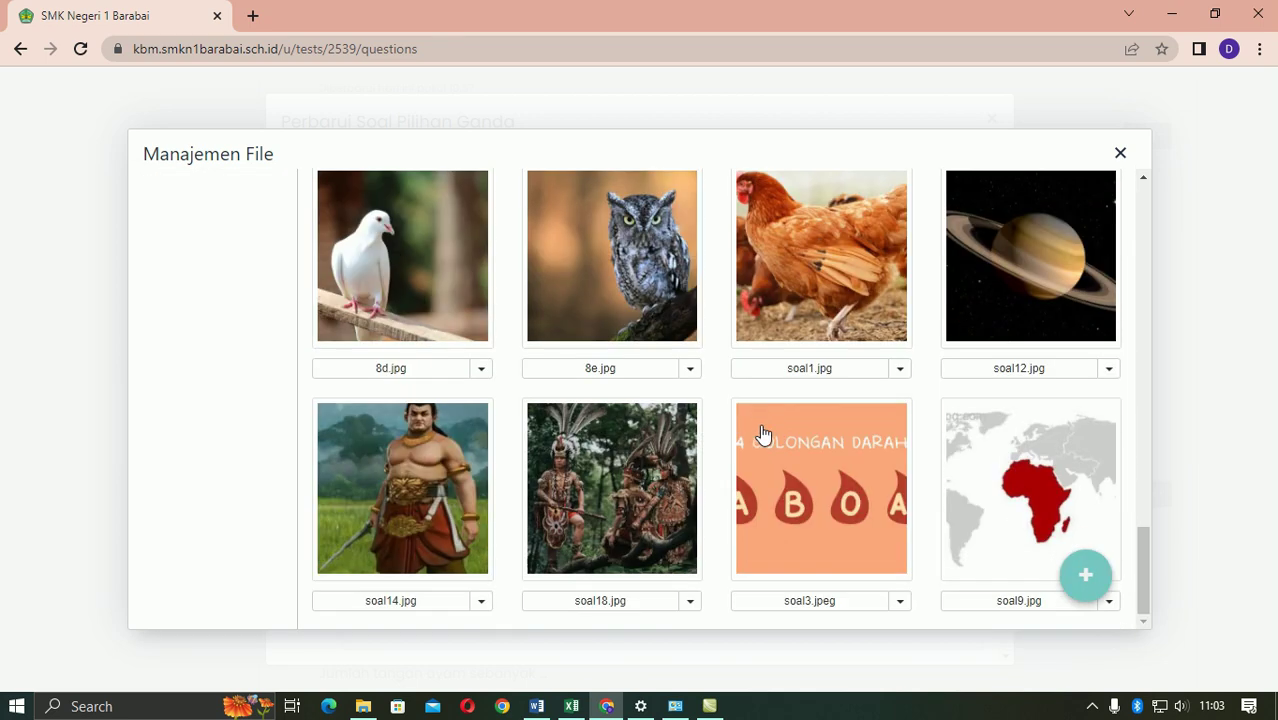
pyautogui.scroll(10, 764, 425)
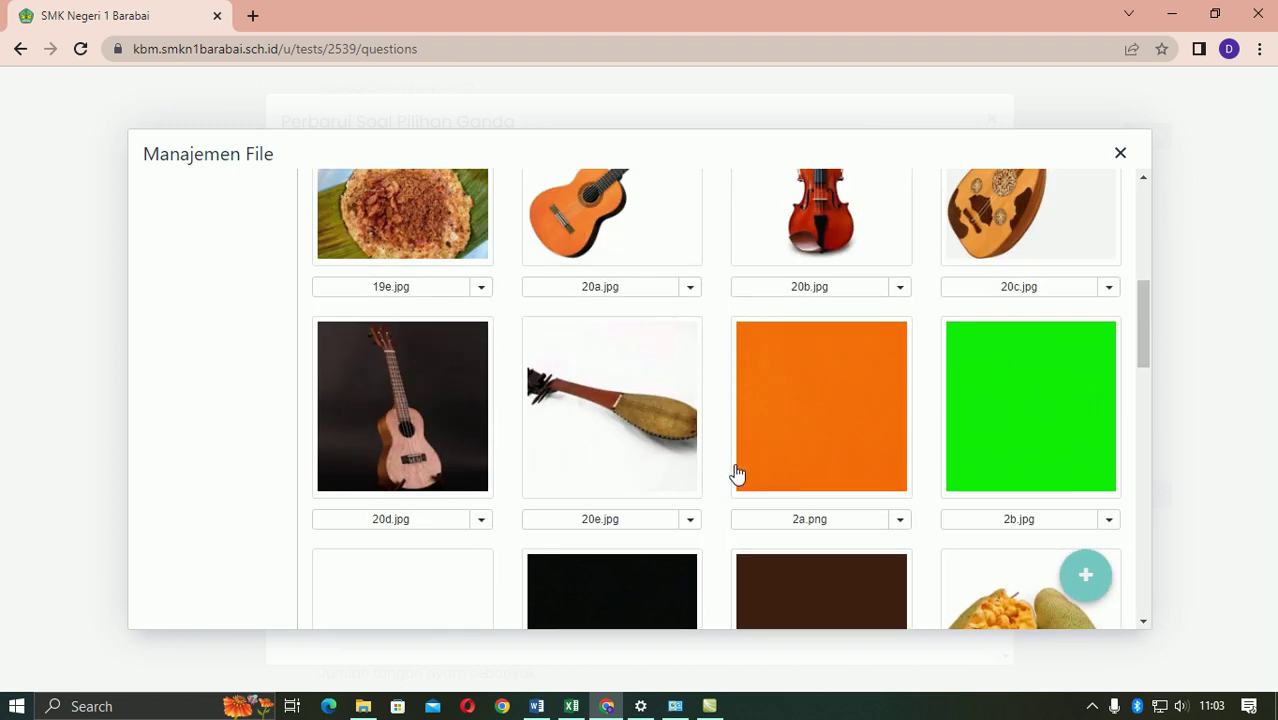
pyautogui.click(806, 400)
pyautogui.click(810, 498)
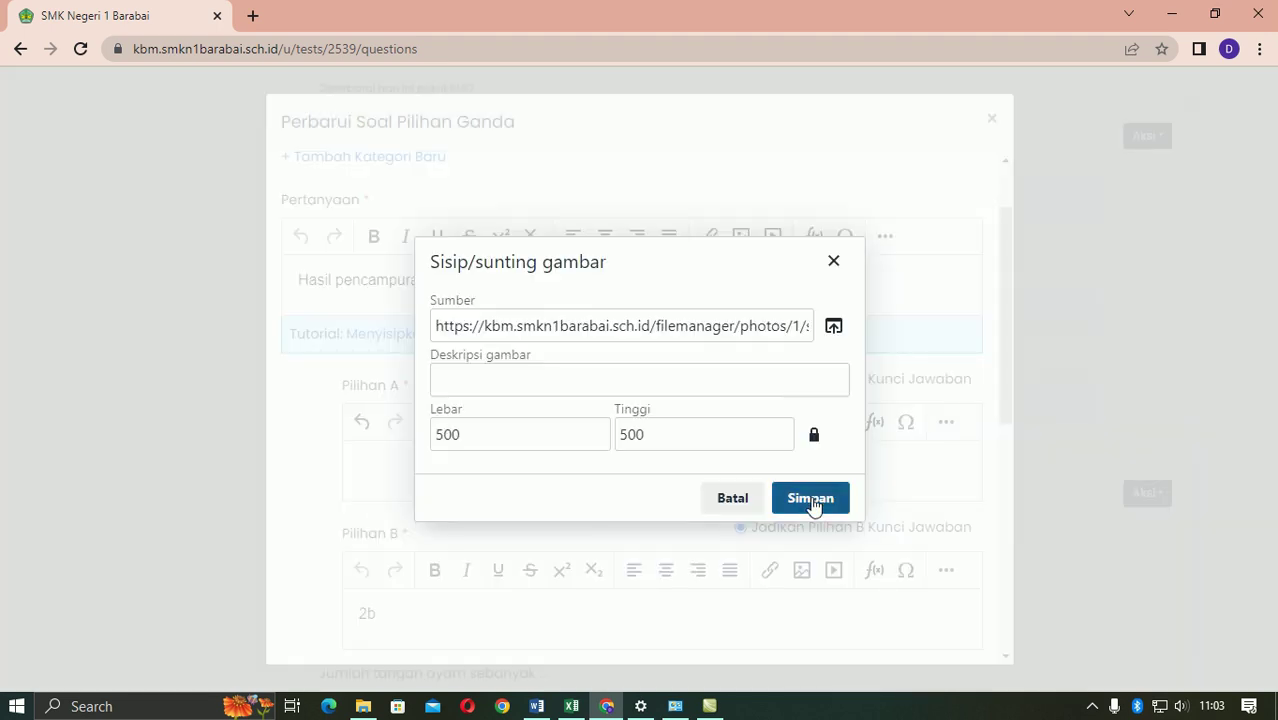
# - Shrink the orange swatch to a small square and place the caret after option B's text
pyautogui.scroll(-4, 835, 472)
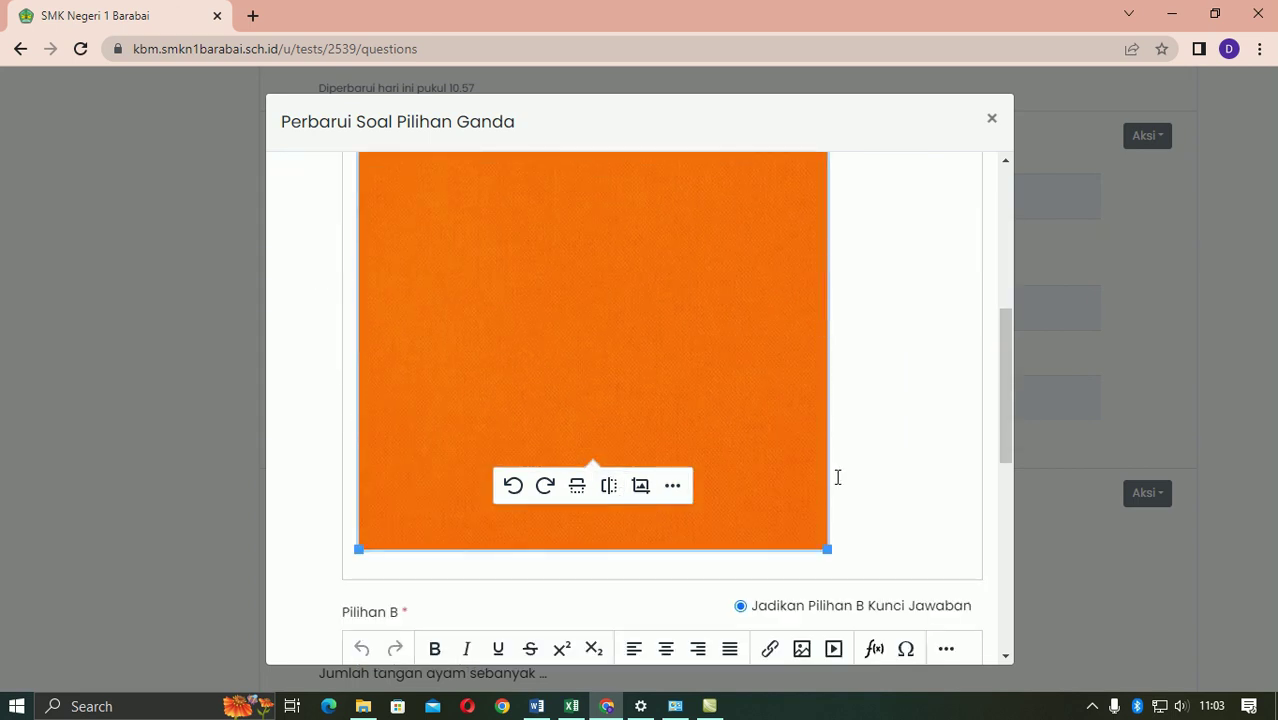
pyautogui.moveTo(827, 549); pyautogui.dragTo(498, 234)
pyautogui.scroll(2, 533, 274)
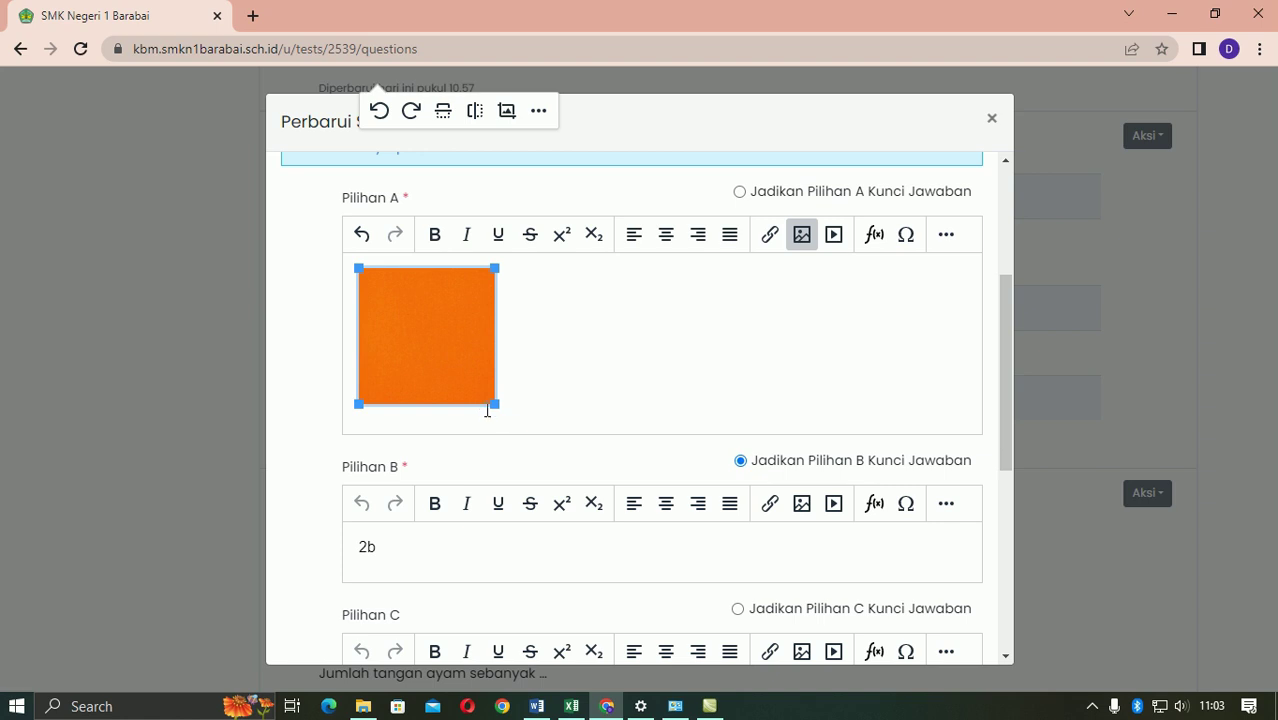
pyautogui.moveTo(493, 405); pyautogui.dragTo(479, 380)
pyautogui.scroll(-1, 519, 441)
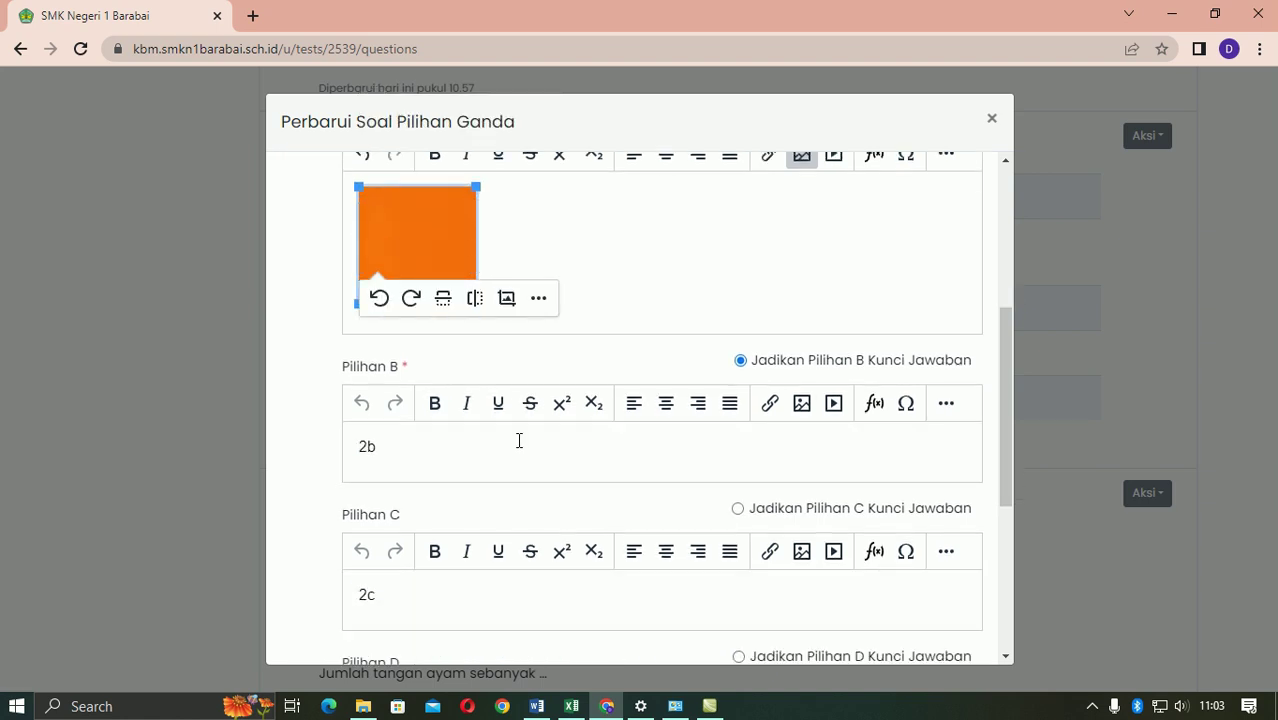
pyautogui.click(430, 433)
# - Replace option B's placeholder text with the green 2b.jpg swatch from simulasi2023 and shrink it
pyautogui.press('BackSpace')
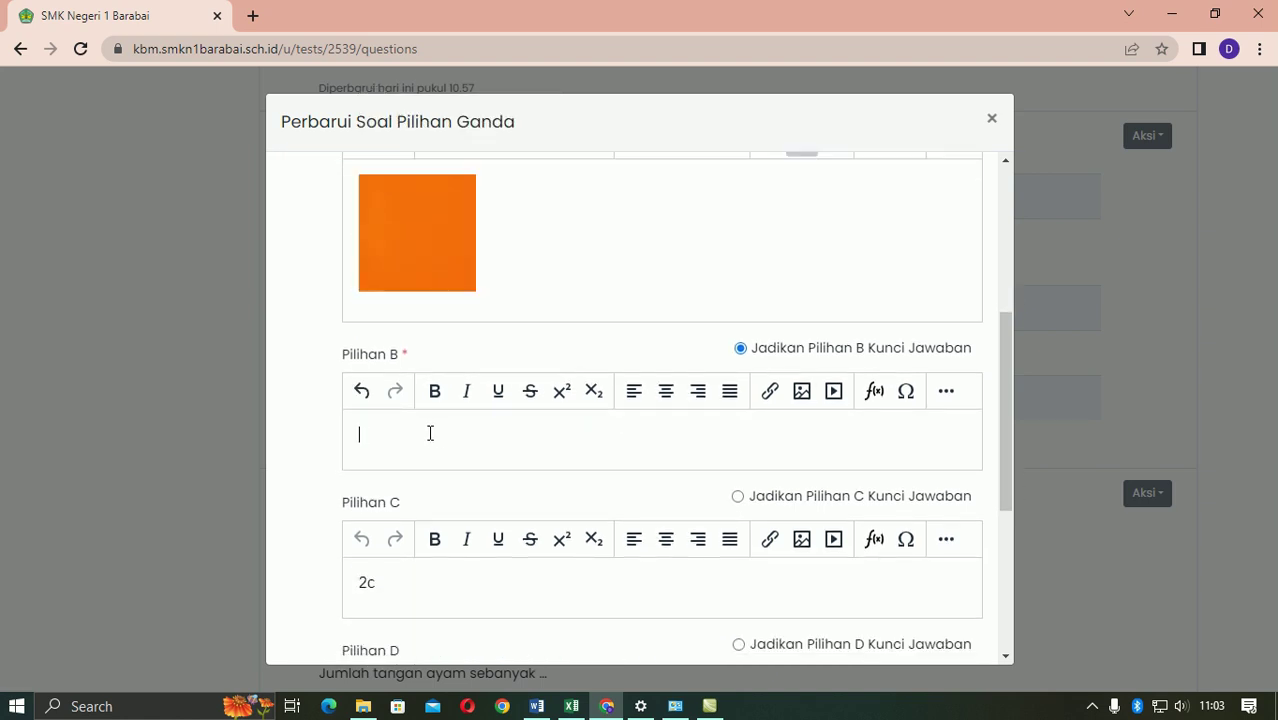
pyautogui.click(801, 393)
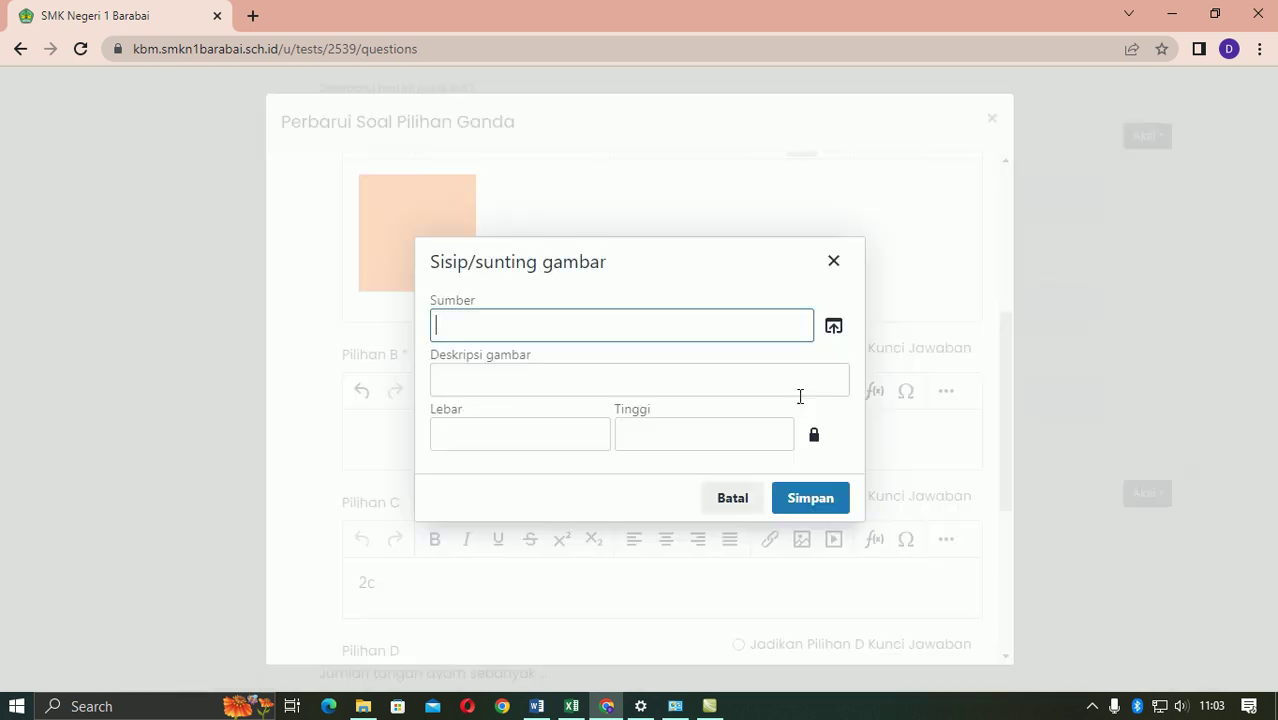
pyautogui.click(831, 331)
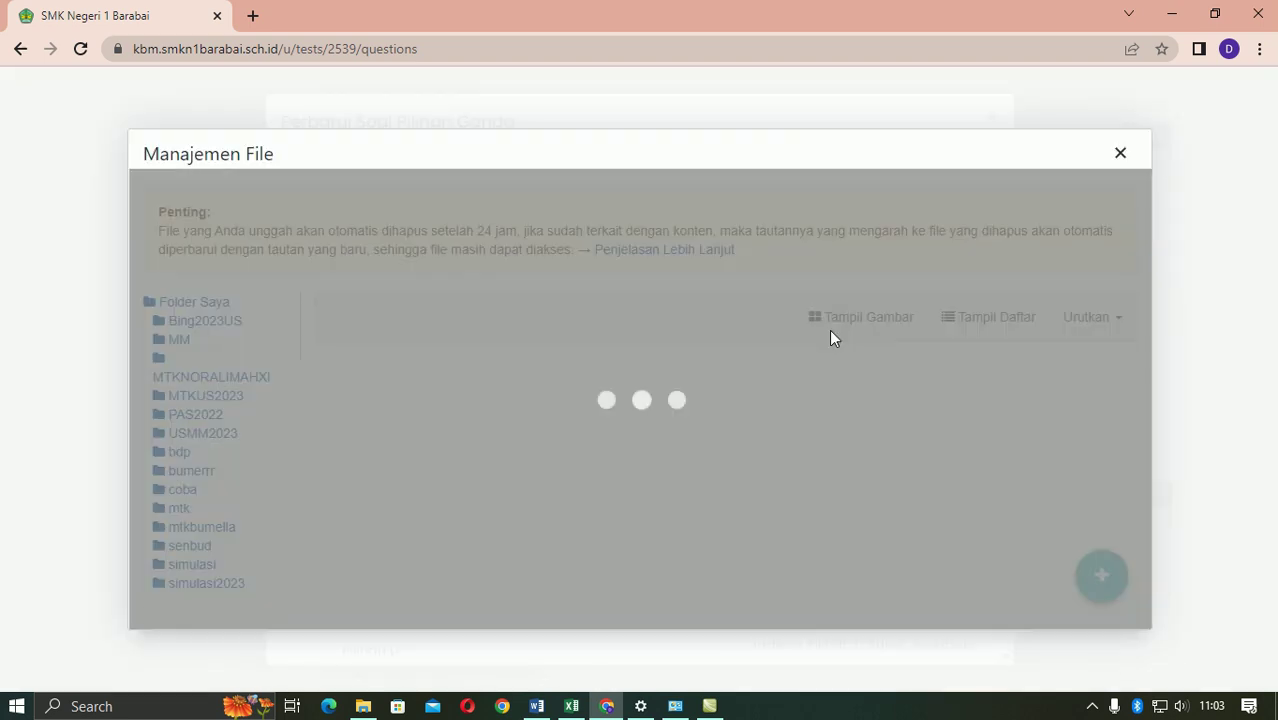
pyautogui.scroll(-7, 790, 417)
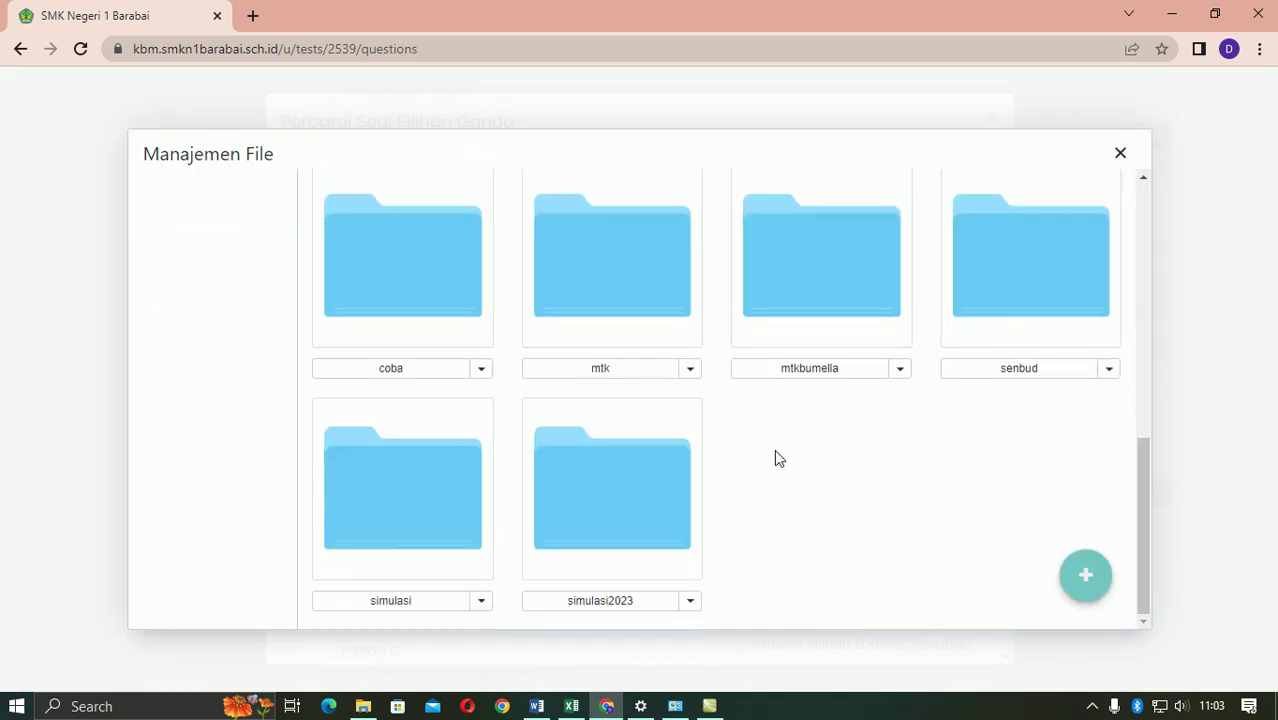
pyautogui.click(635, 508)
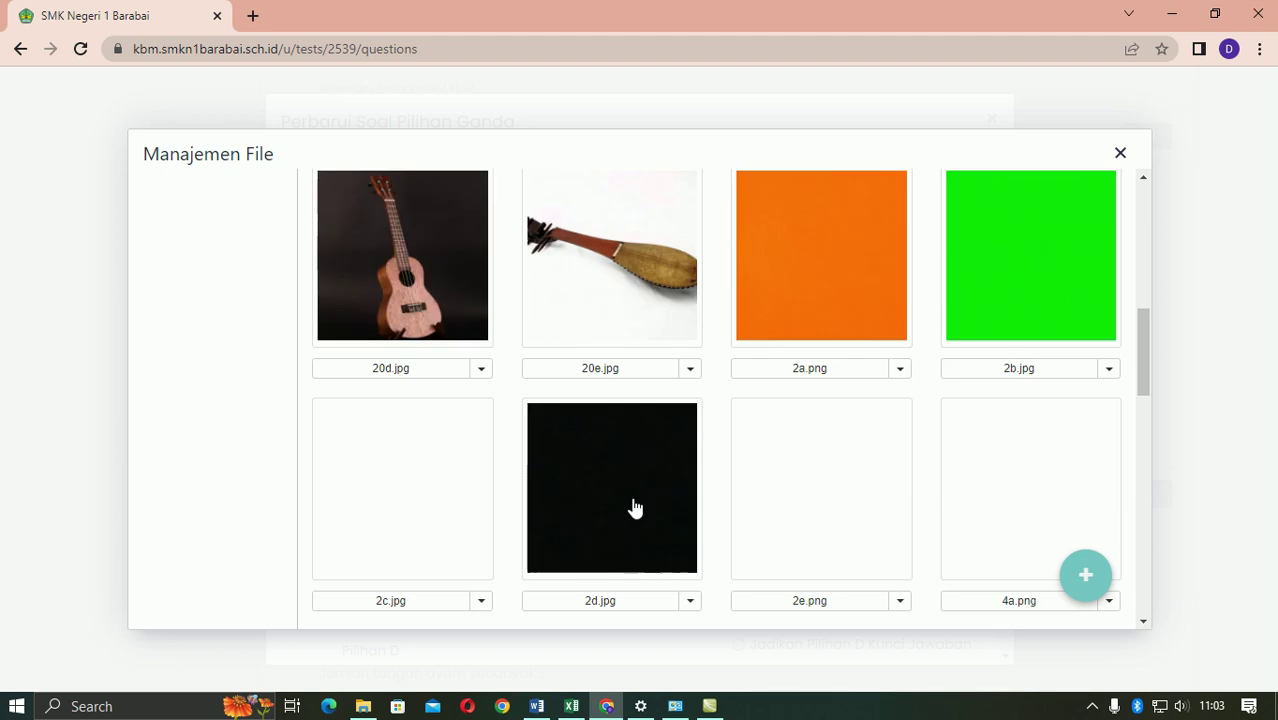
pyautogui.scroll(-1, 813, 423)
pyautogui.scroll(2, 1000, 335)
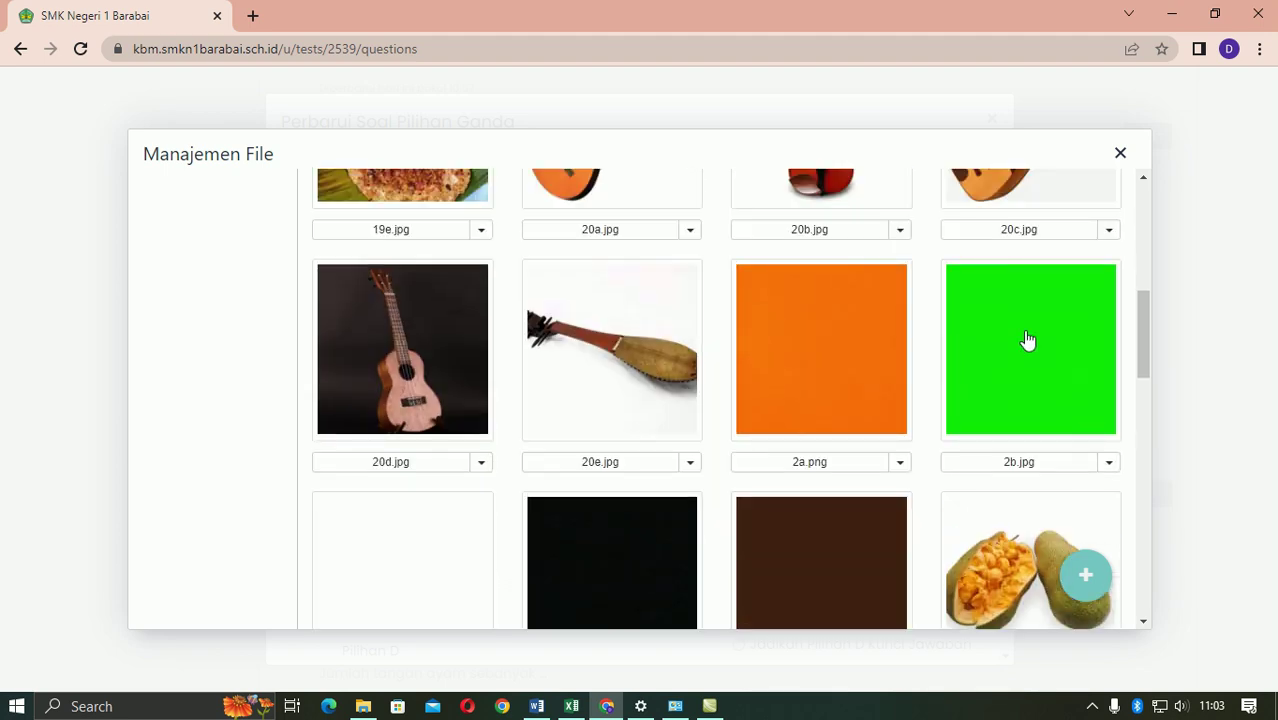
pyautogui.click(1073, 337)
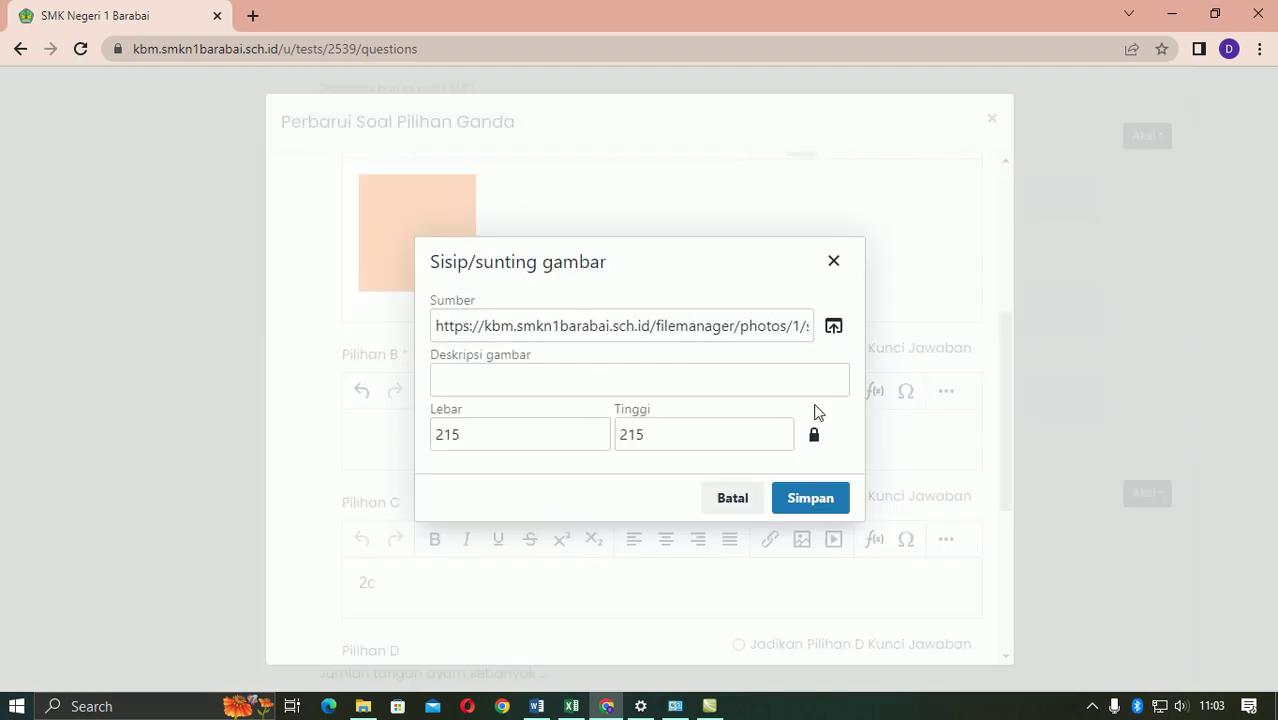
pyautogui.click(822, 499)
pyautogui.scroll(-2, 700, 530)
pyautogui.moveTo(560, 532); pyautogui.dragTo(476, 448)
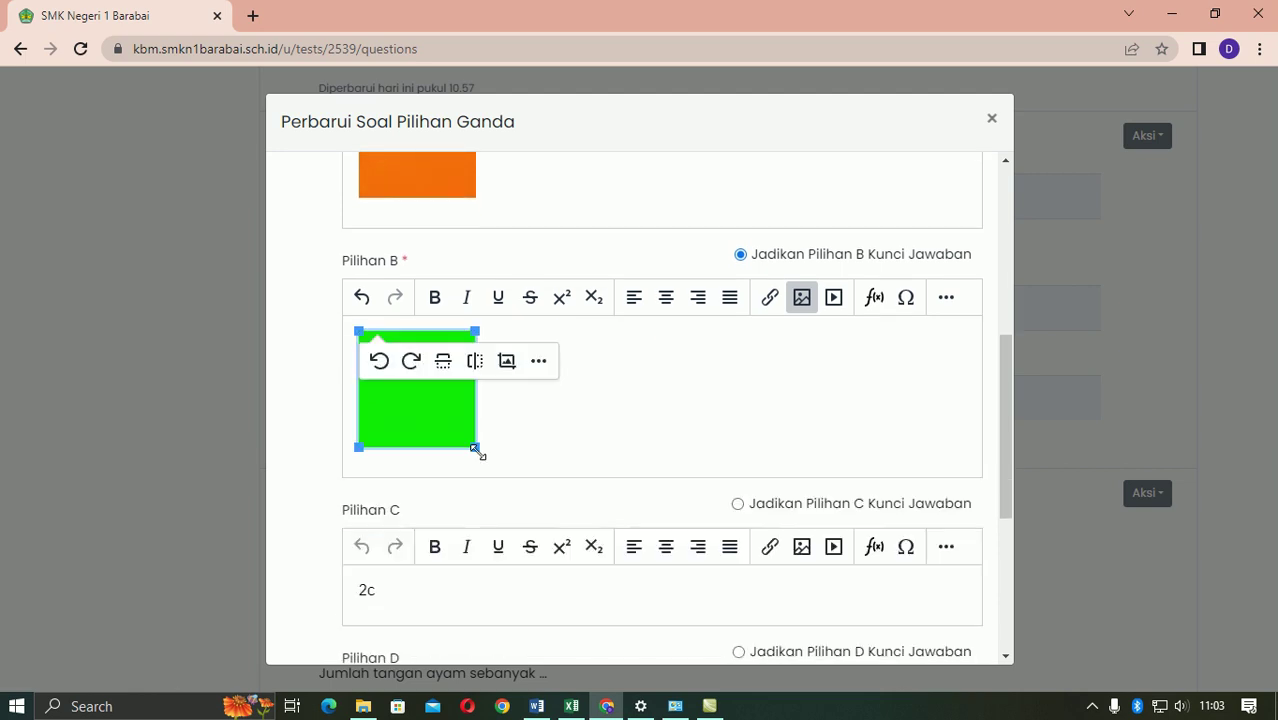
pyautogui.scroll(-3, 476, 448)
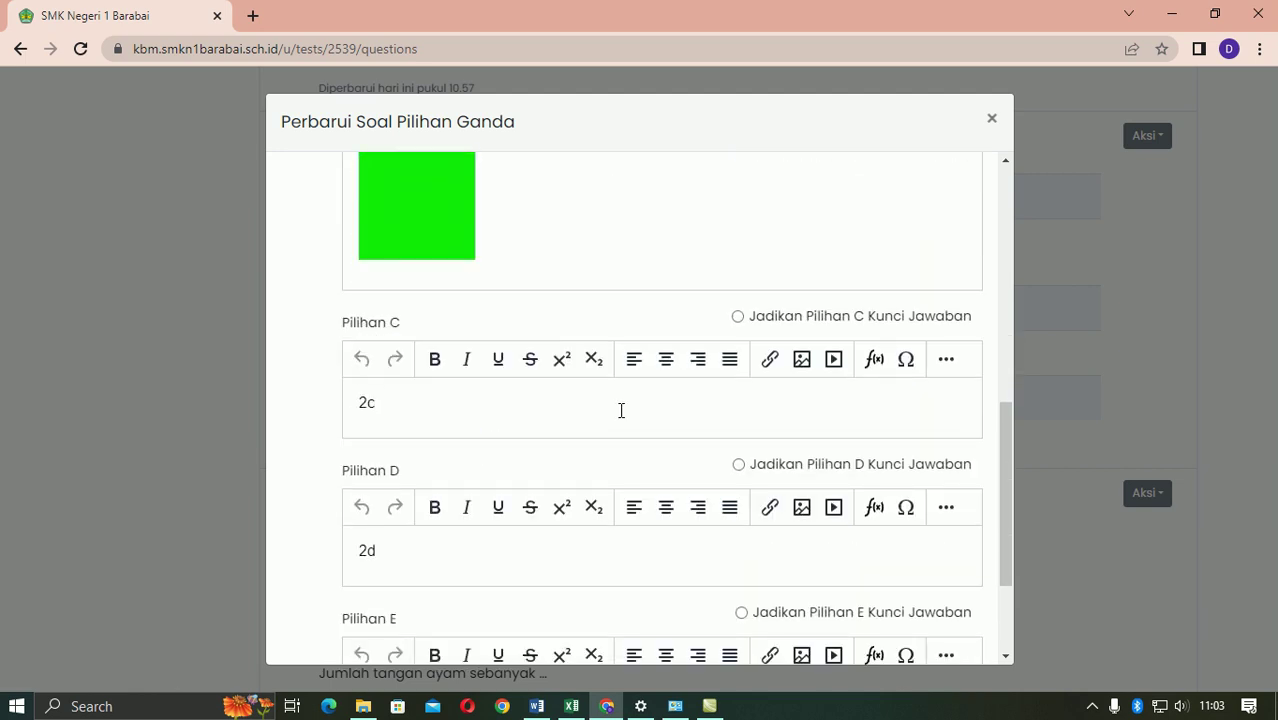
# - Correct option C's text back to 2c and save question 2 with Simpan Perubahan
pyautogui.press('BackSpace')
pyautogui.write('c')
pyautogui.scroll(-1, 619, 411)
pyautogui.scroll(-1, 576, 462)
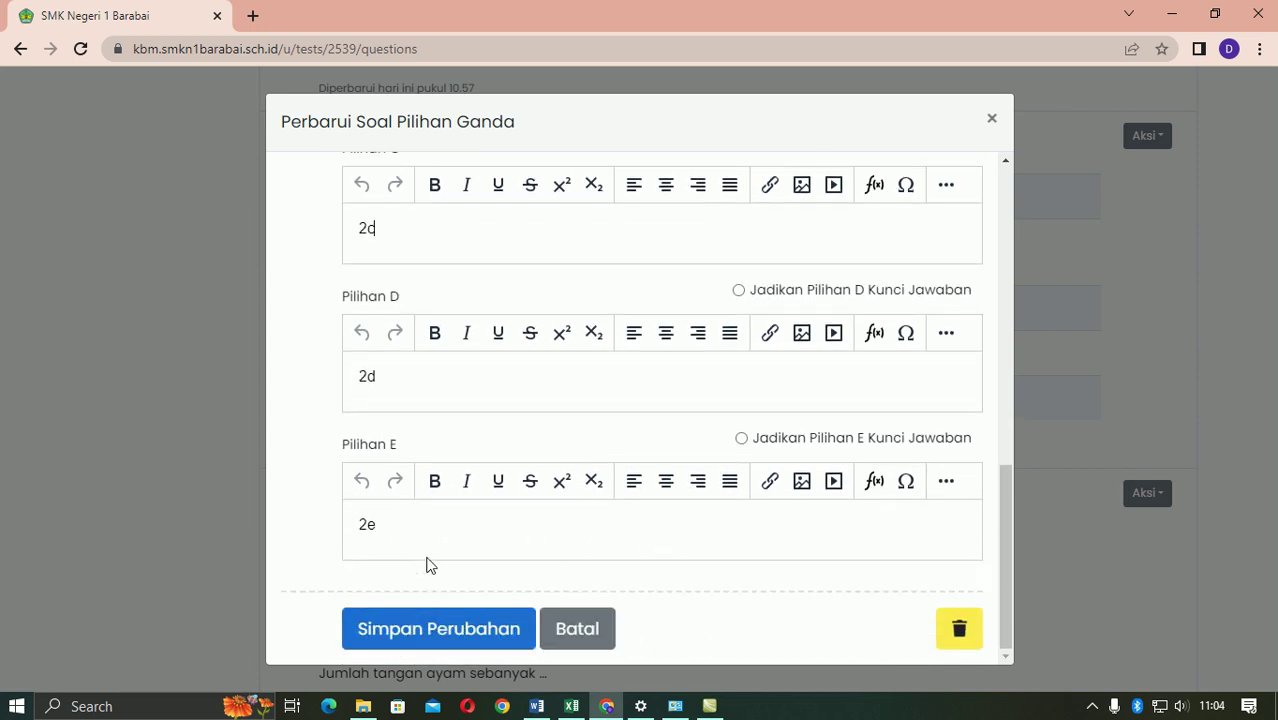
pyautogui.scroll(4, 428, 560)
pyautogui.scroll(-4, 428, 540)
pyautogui.click(448, 630)
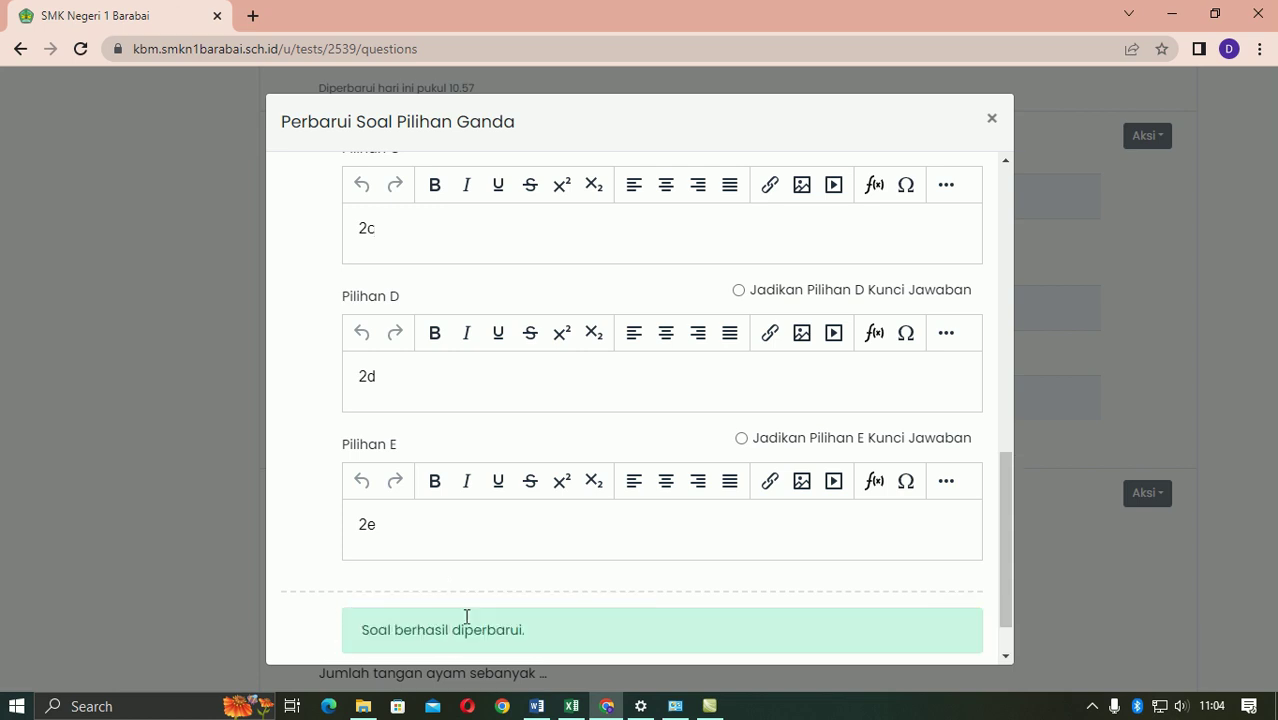
# - Close the Perbarui Soal editor and scroll the Manajemen Soal list to check question 2's swatches
pyautogui.moveTo(1005, 527); pyautogui.dragTo(1021, 165)
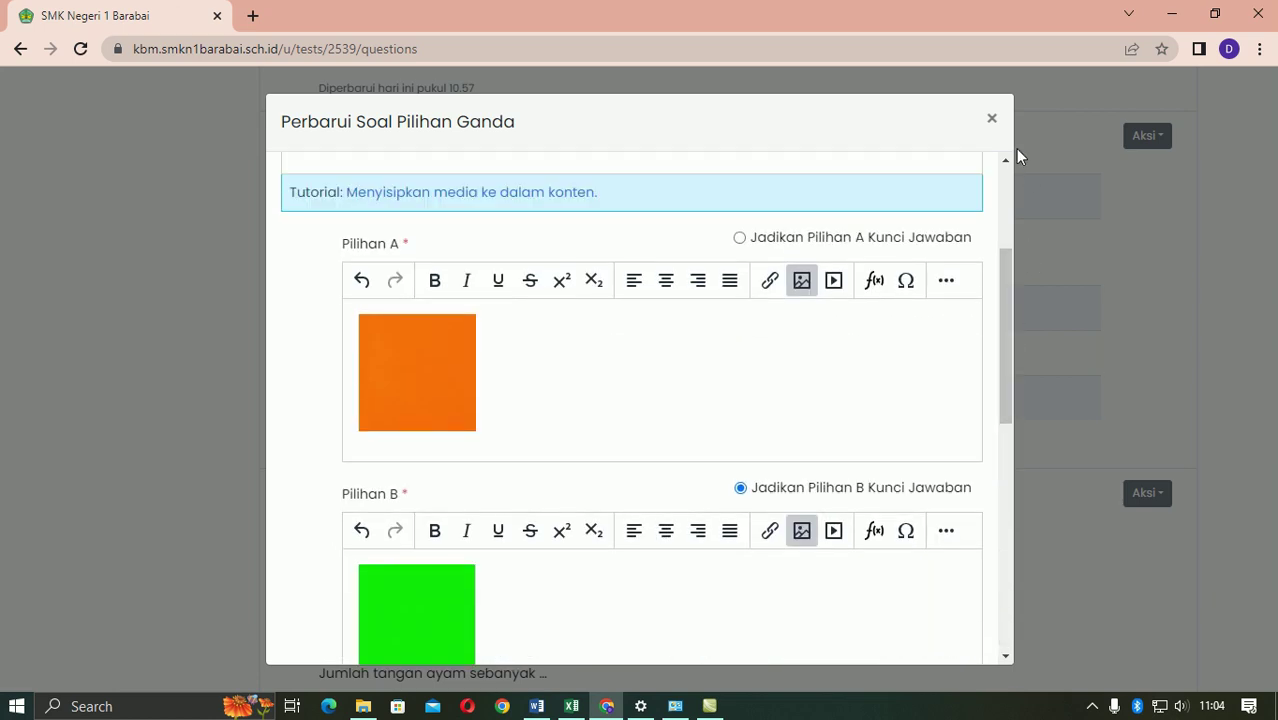
pyautogui.click(992, 119)
pyautogui.scroll(1, 491, 265)
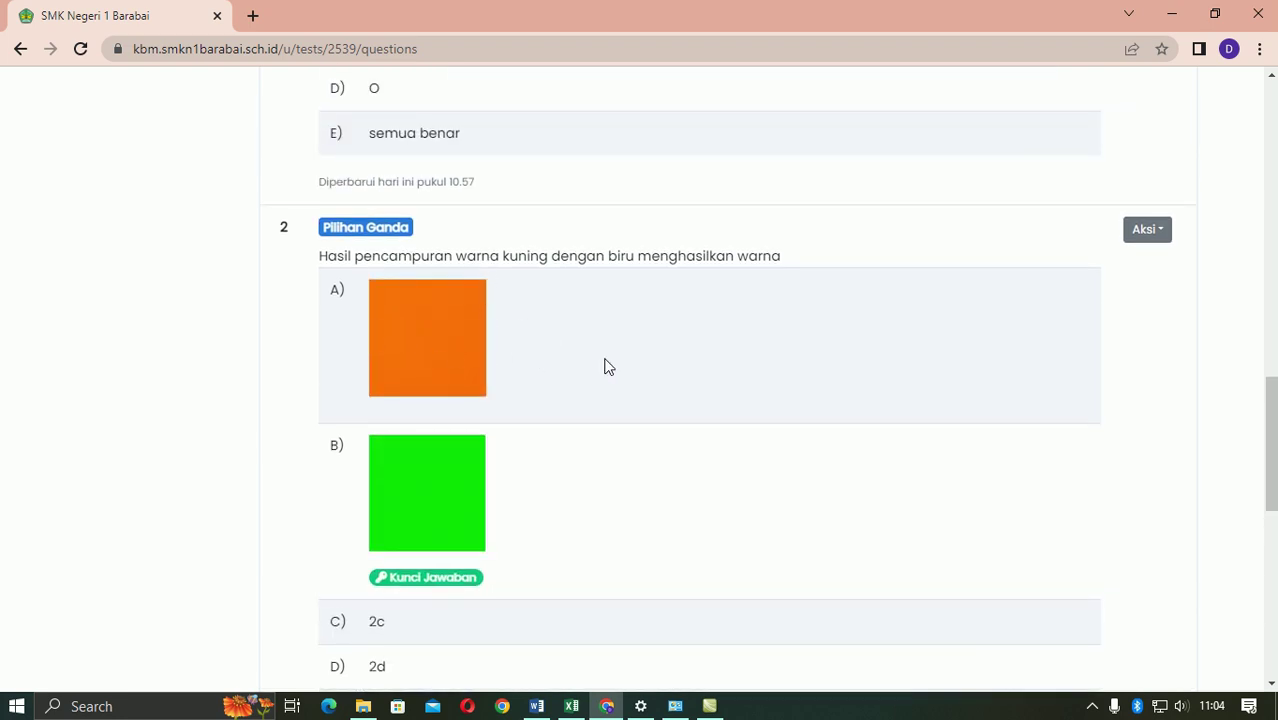
pyautogui.scroll(1, 627, 514)
pyautogui.scroll(-2, 621, 518)
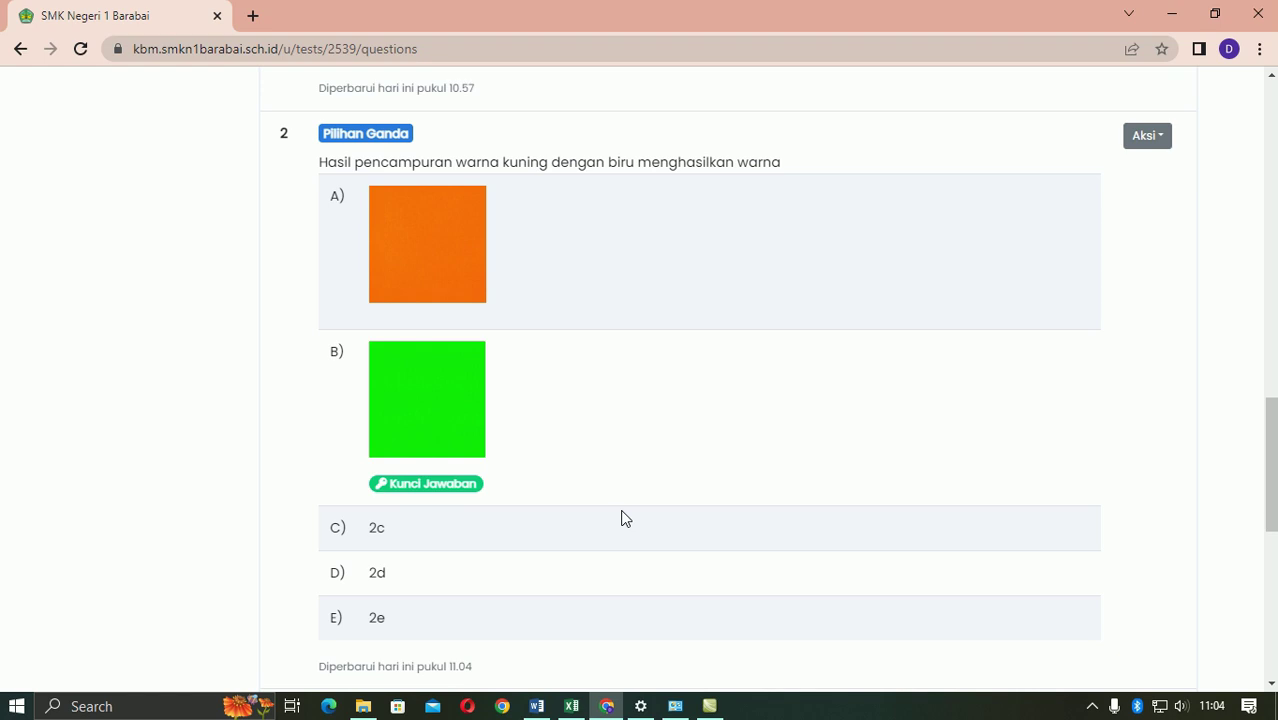
pyautogui.scroll(2, 640, 516)
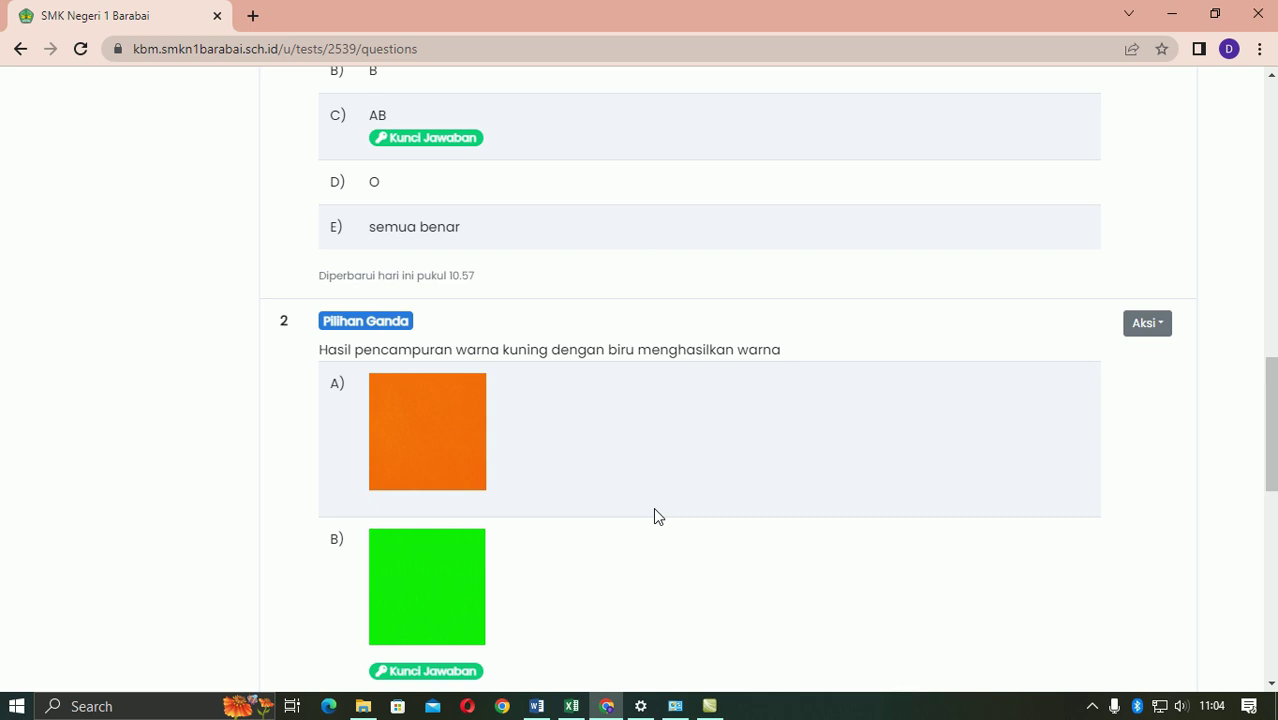
pyautogui.scroll(15, 654, 508)
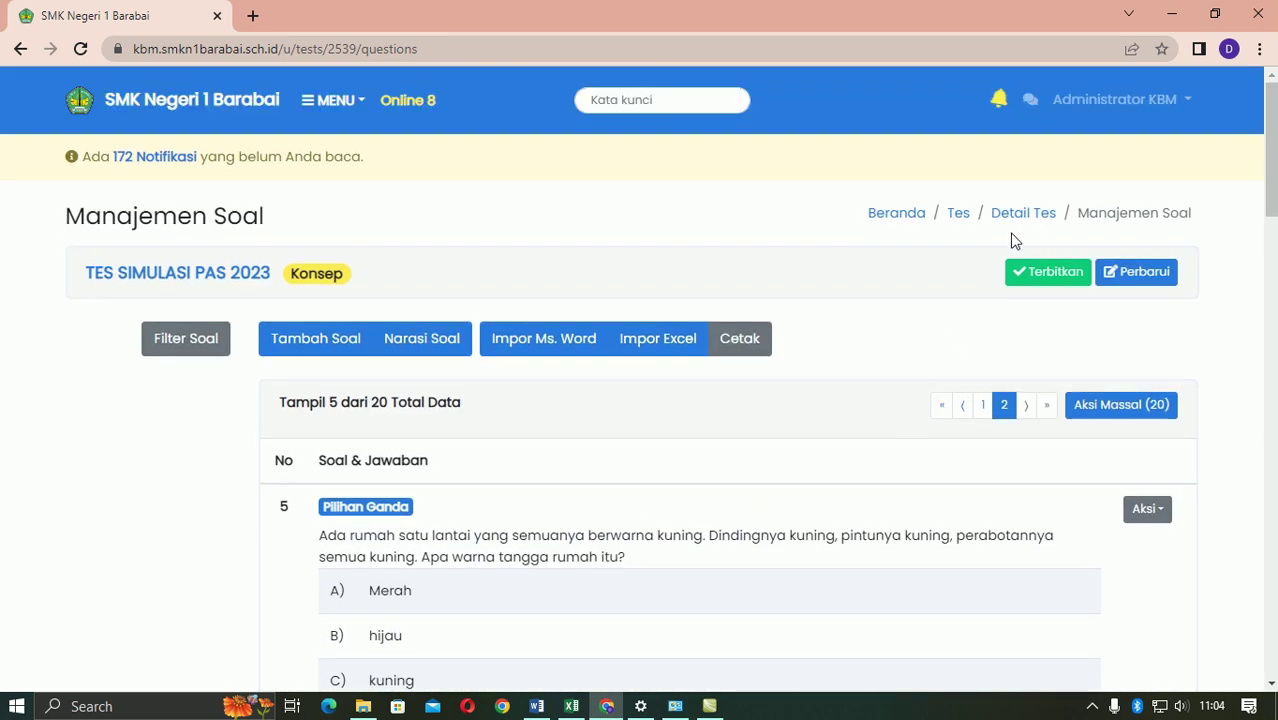
# - From Detail Tes, open Peserta Tes and filter the class dropdown to KELAS X - AKL A
pyautogui.click(1027, 218)
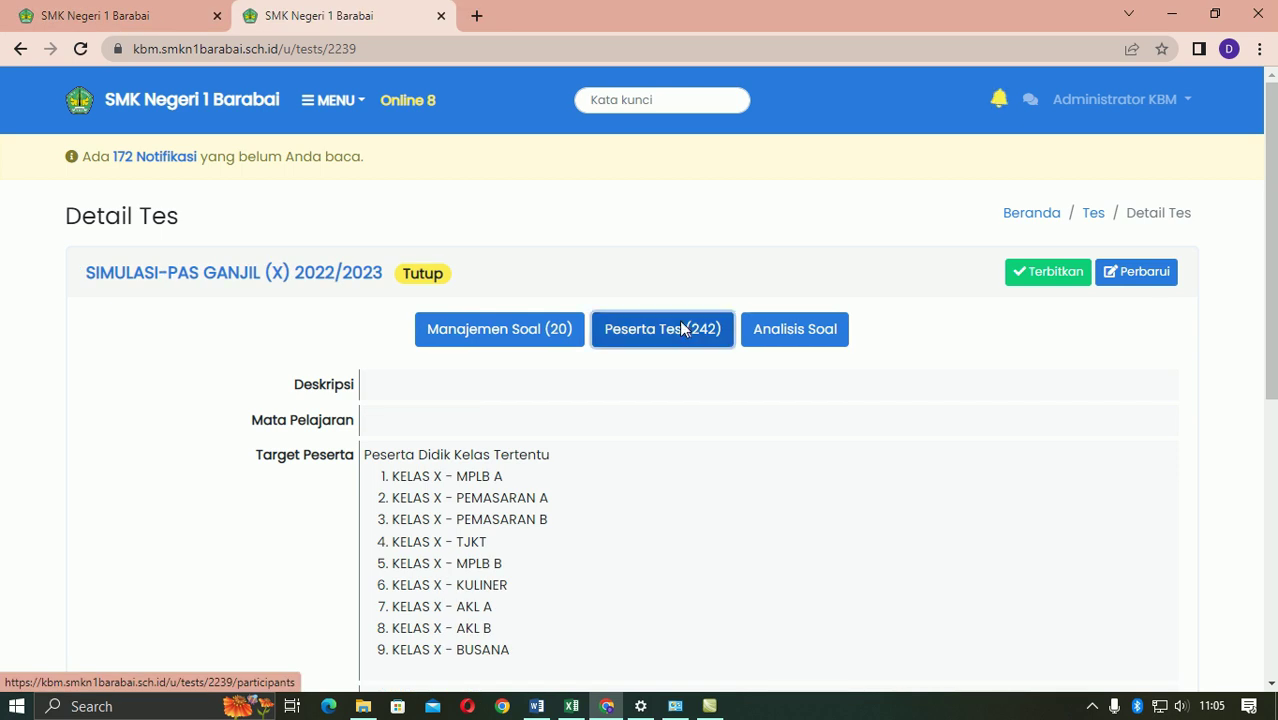
pyautogui.click(679, 325)
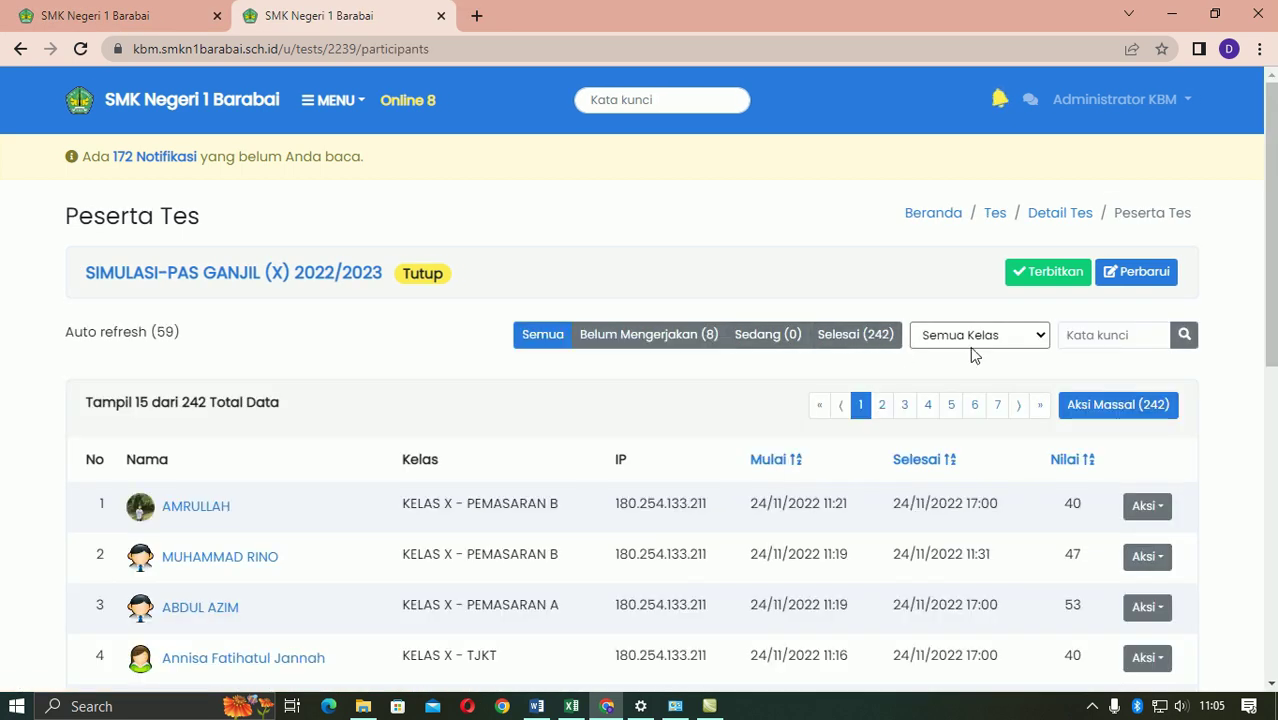
pyautogui.click(971, 343)
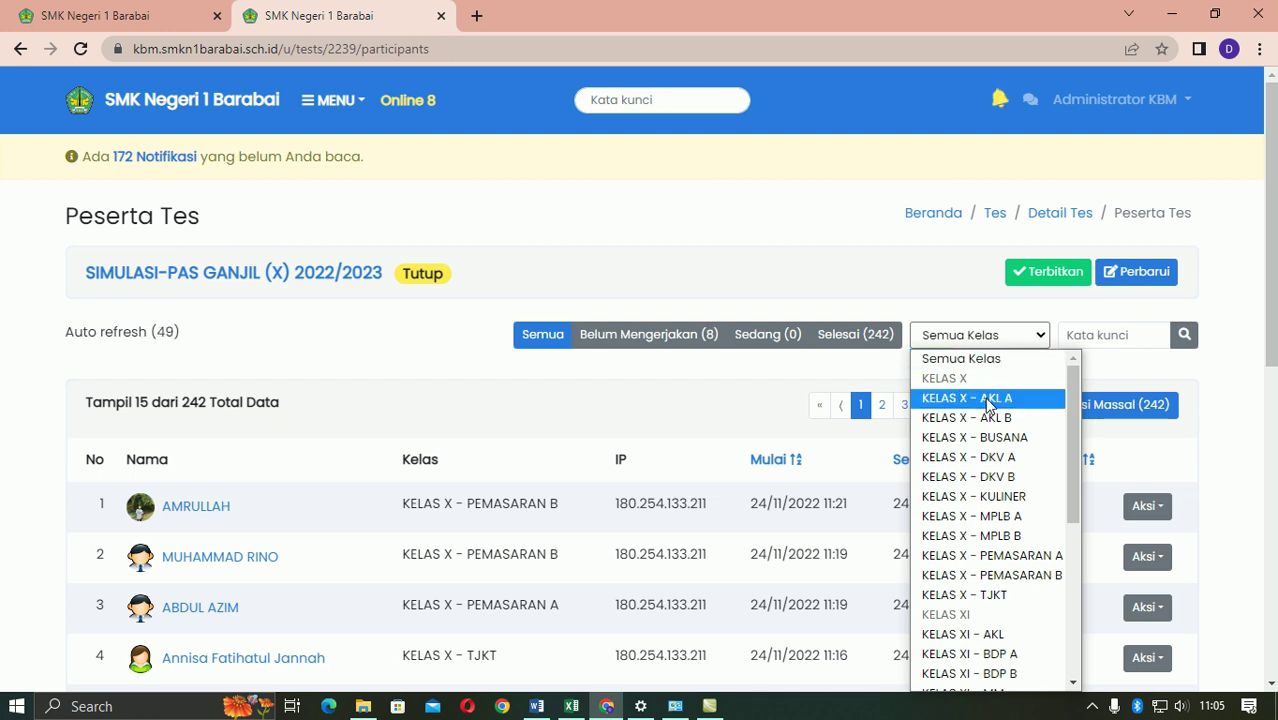
pyautogui.click(1028, 398)
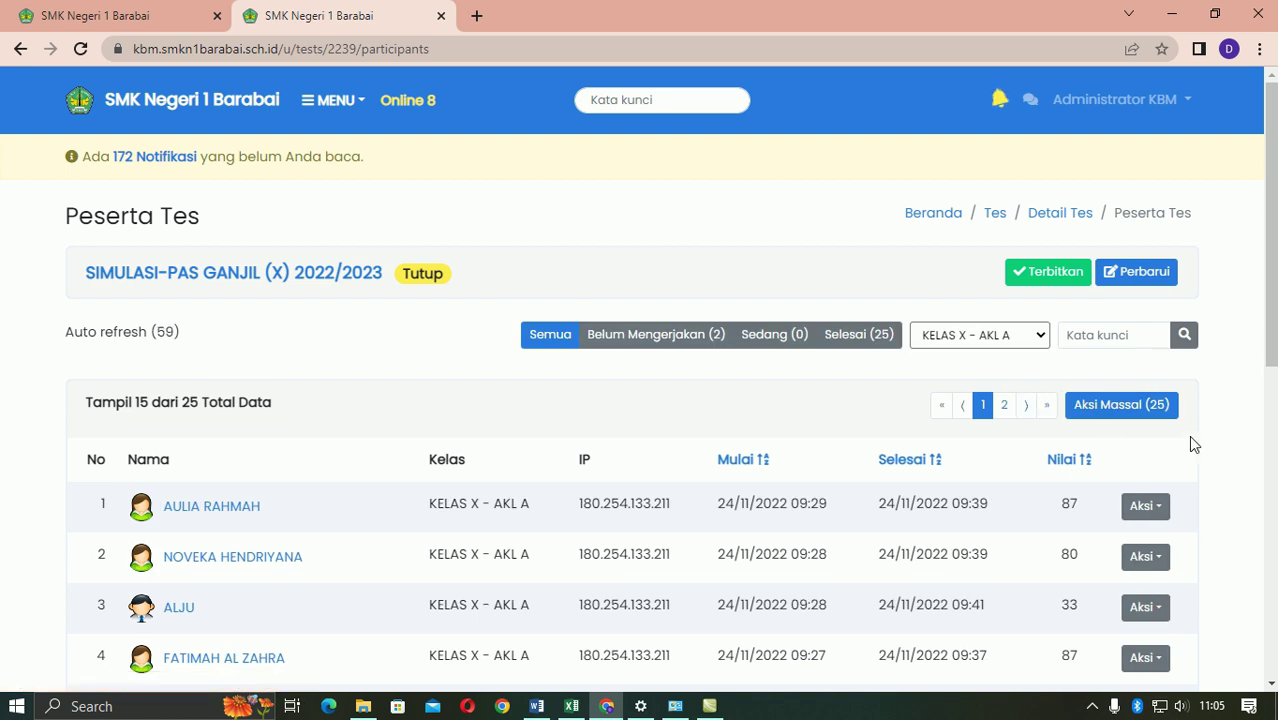
# - Apply the Ekspor Excel bulk action to all 25 participants and open the downloaded .xlsx file
pyautogui.click(1128, 406)
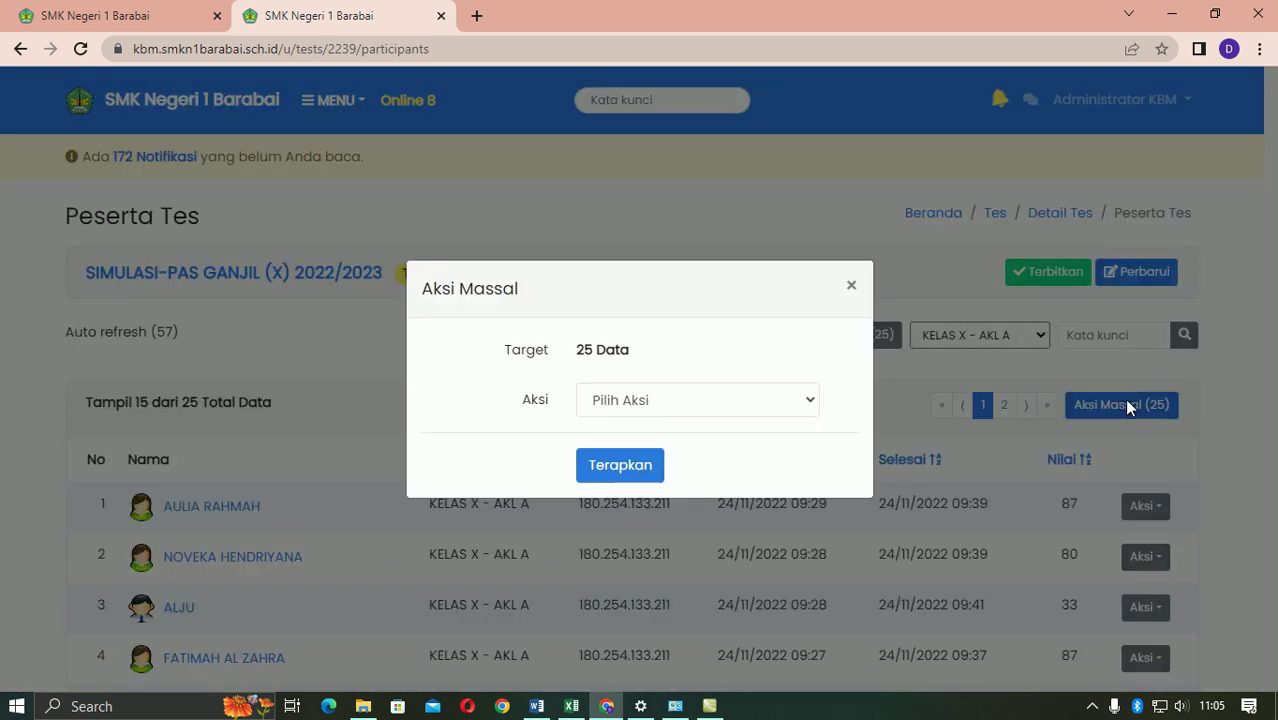
pyautogui.click(728, 399)
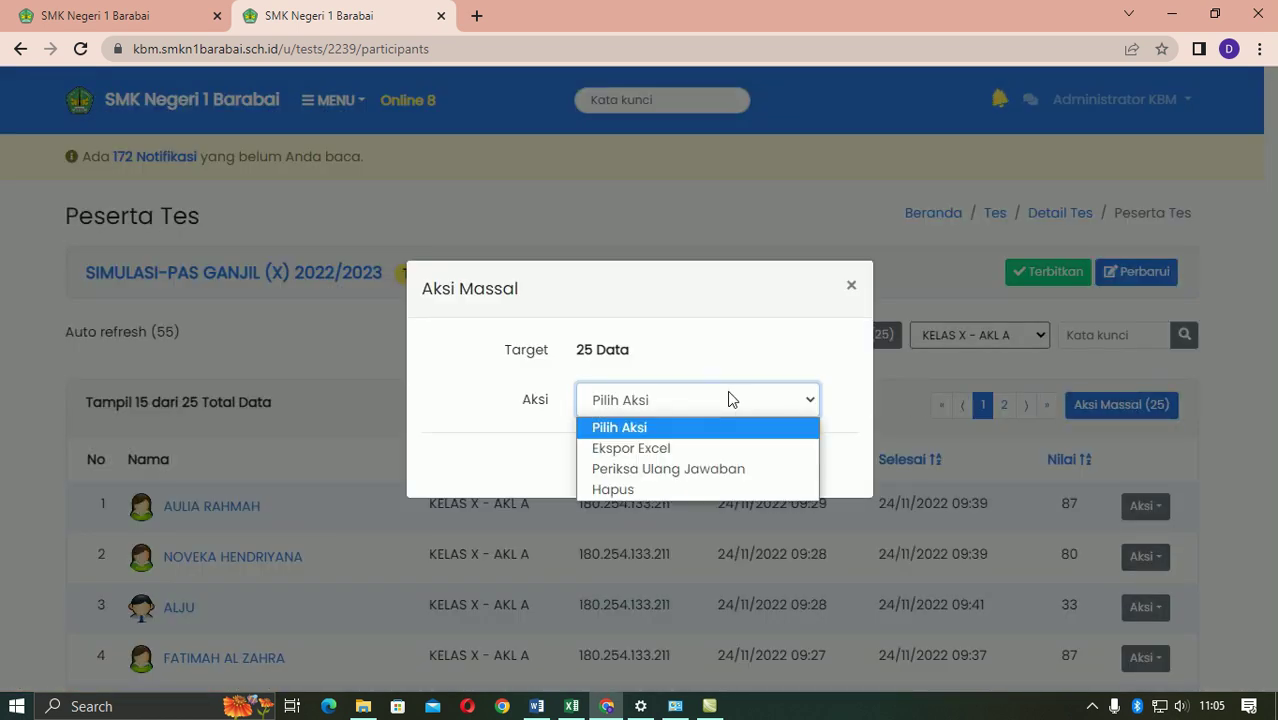
pyautogui.click(677, 449)
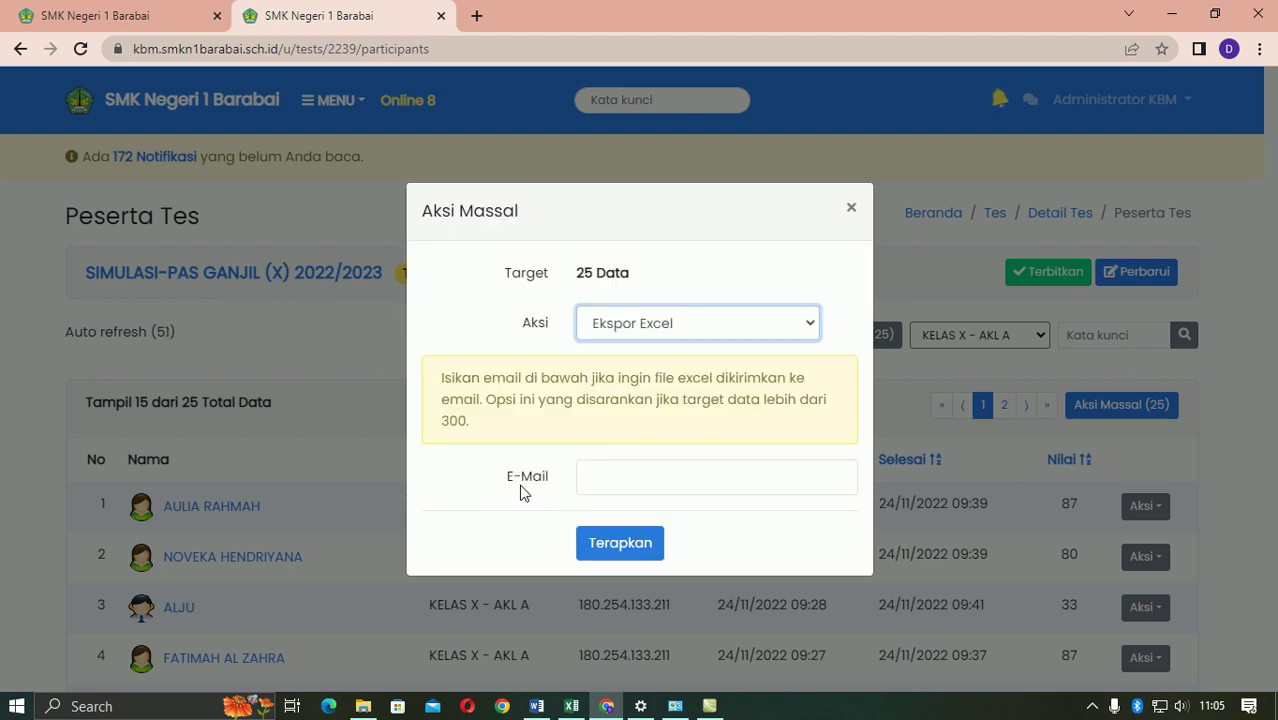
pyautogui.click(593, 543)
pyautogui.click(593, 543)
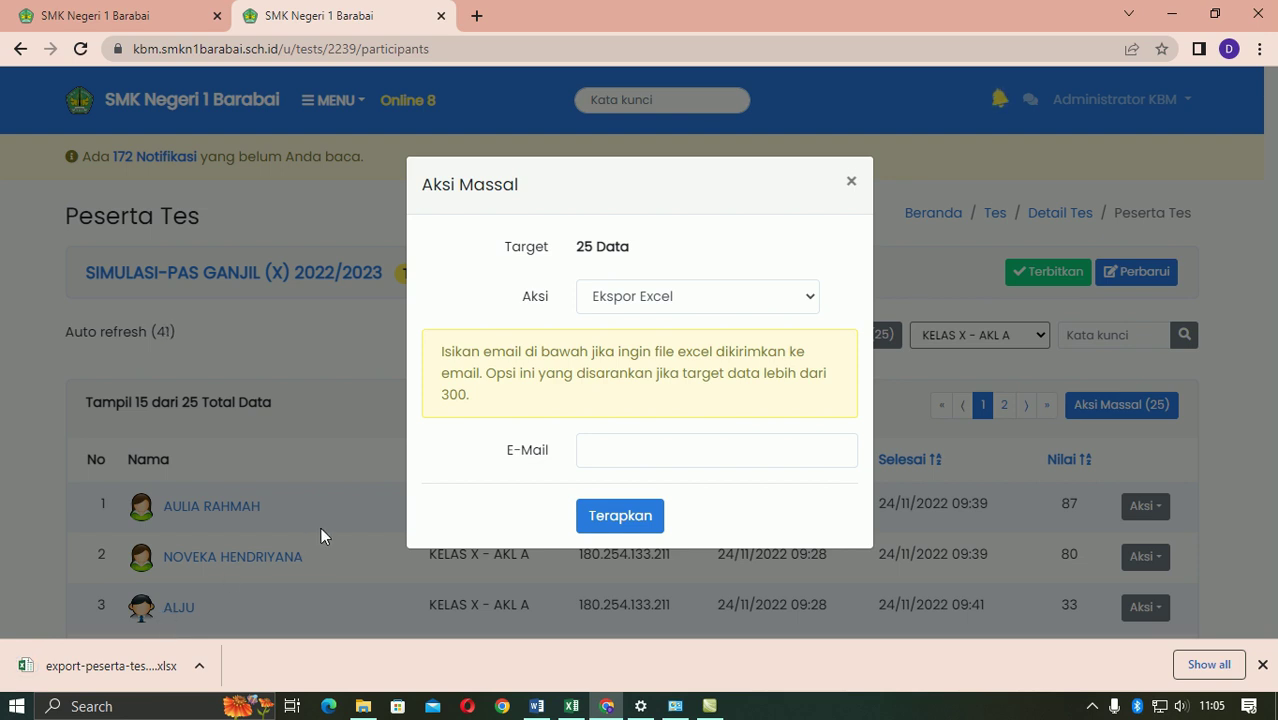
pyautogui.click(197, 665)
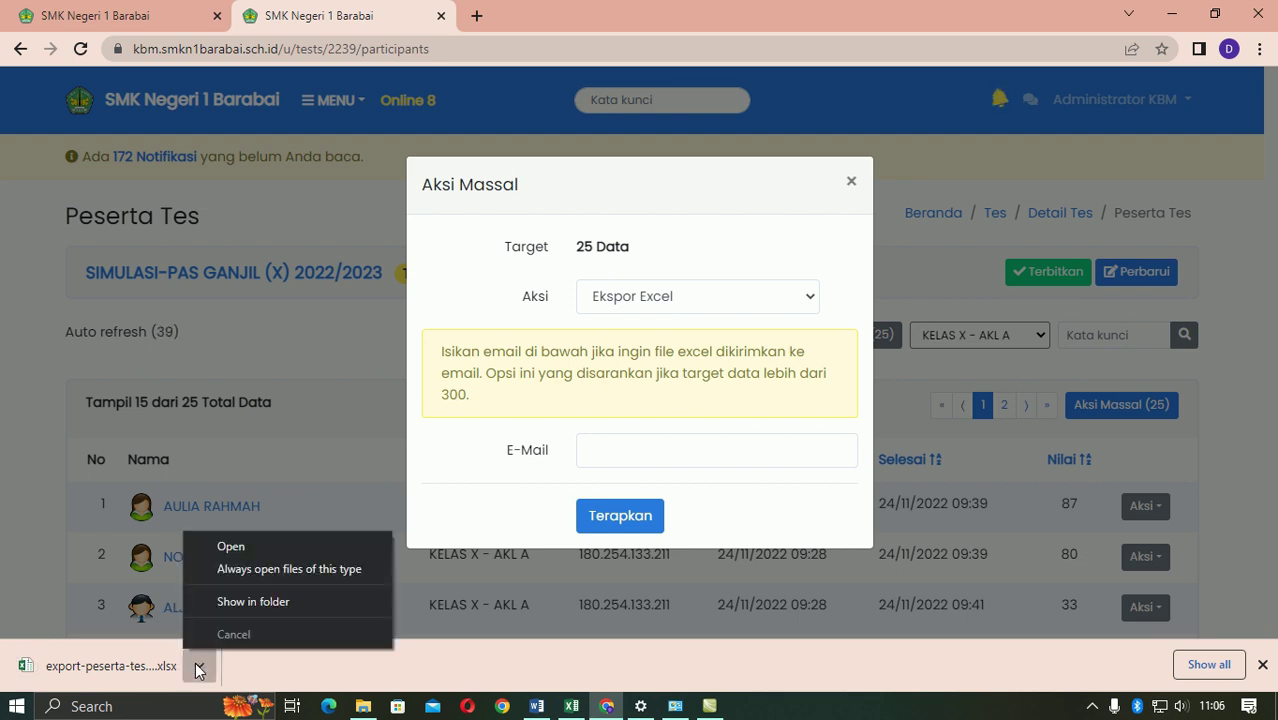
pyautogui.click(222, 546)
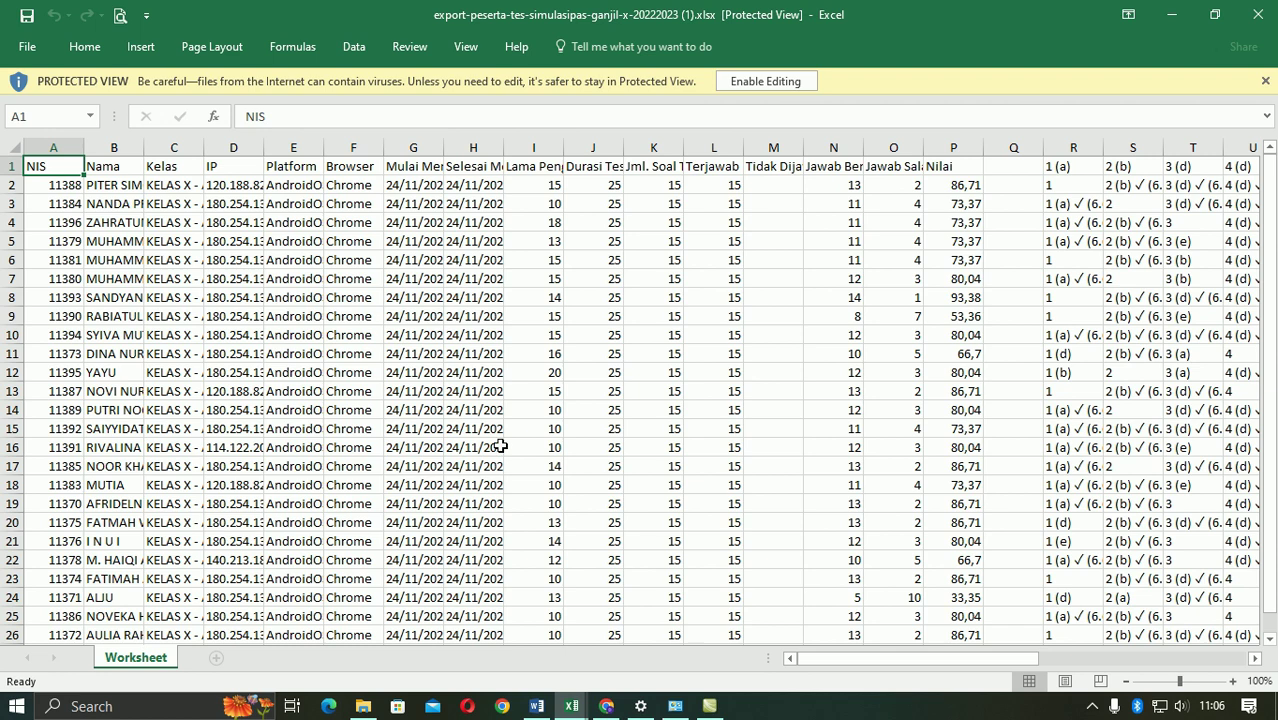
# - Enable editing and delete columns D:O, then the leftover answer columns E:Y
pyautogui.click(790, 82)
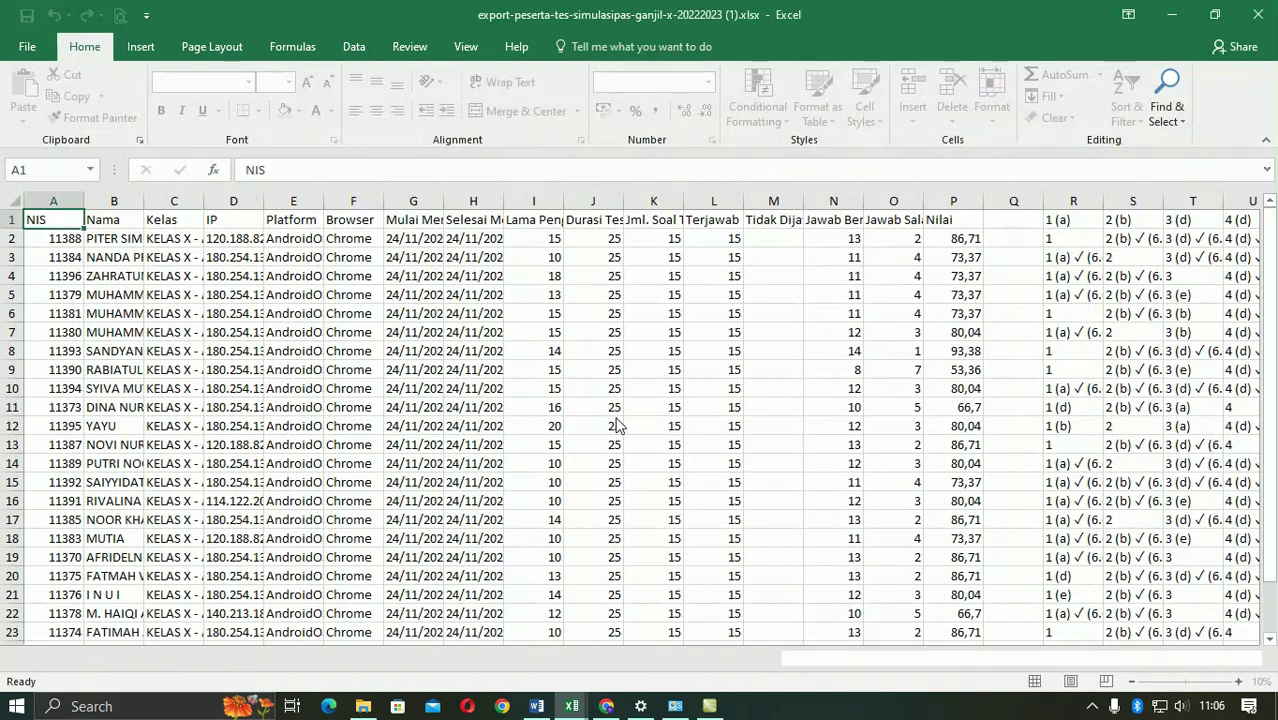
pyautogui.click(390, 334)
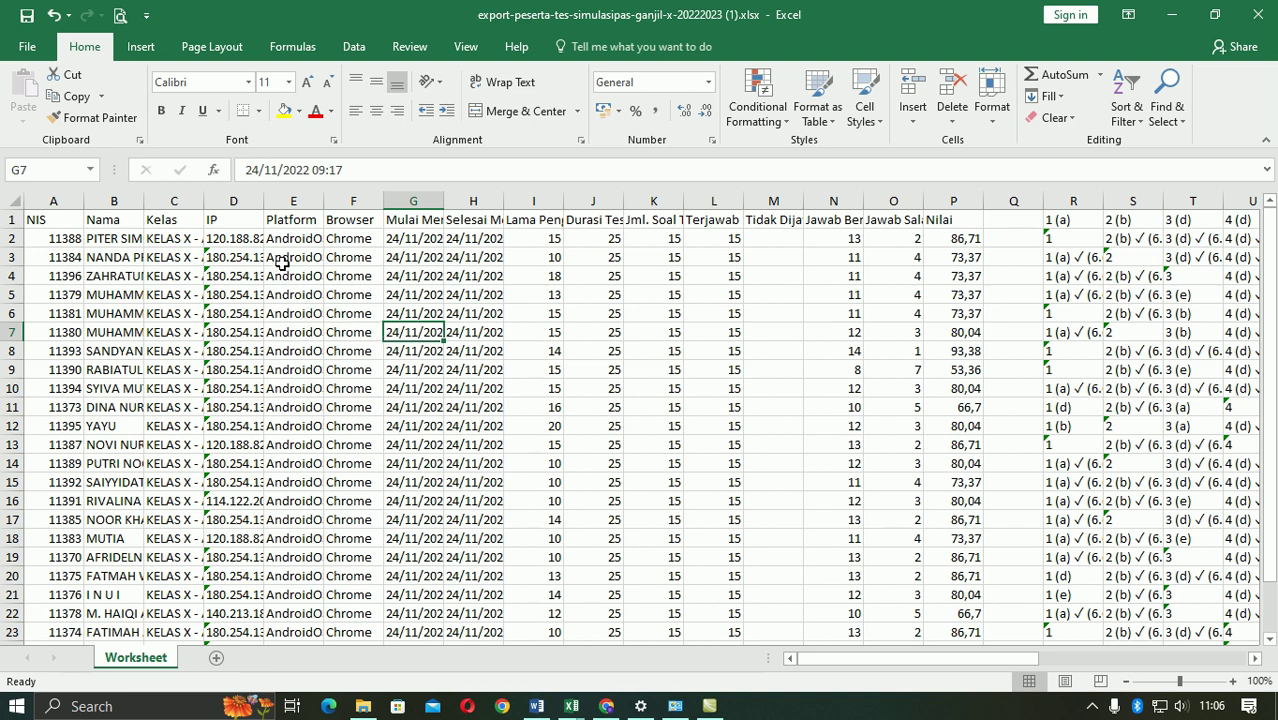
pyautogui.moveTo(245, 195); pyautogui.dragTo(893, 200)
pyautogui.rightClick(507, 350)
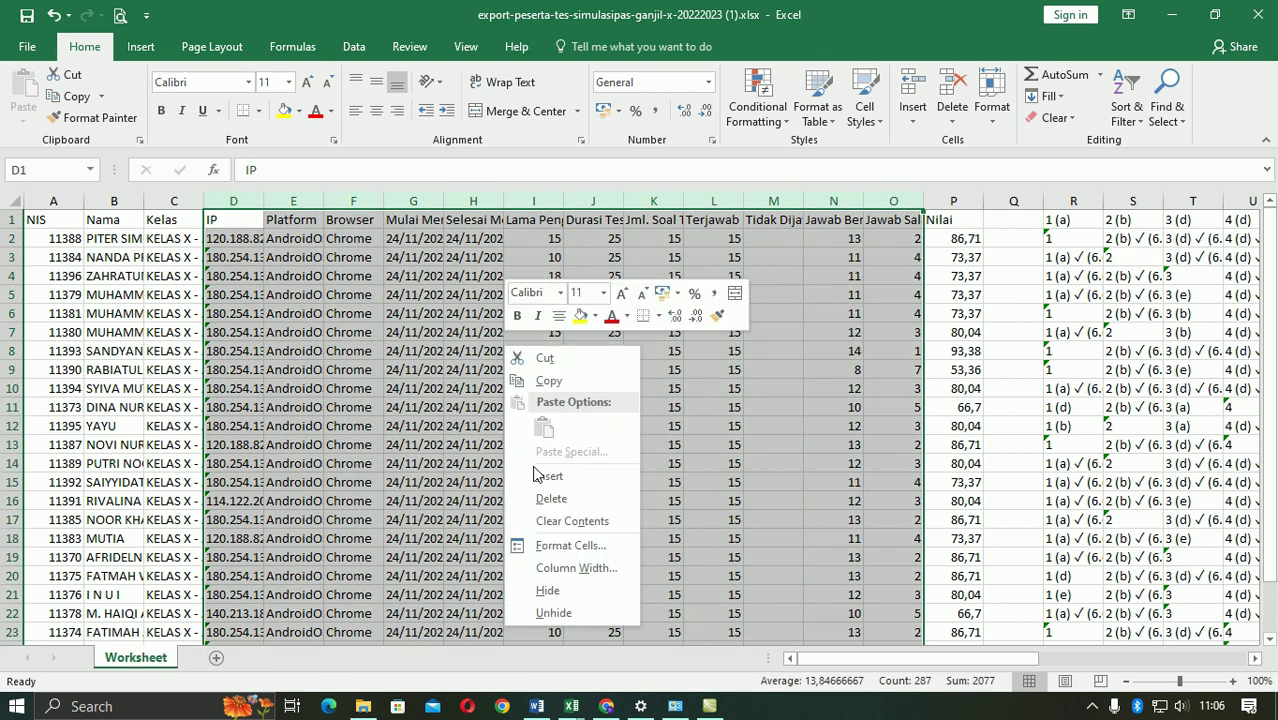
pyautogui.click(551, 498)
pyautogui.moveTo(312, 201); pyautogui.dragTo(1141, 286)
pyautogui.rightClick(898, 307)
pyautogui.click(935, 465)
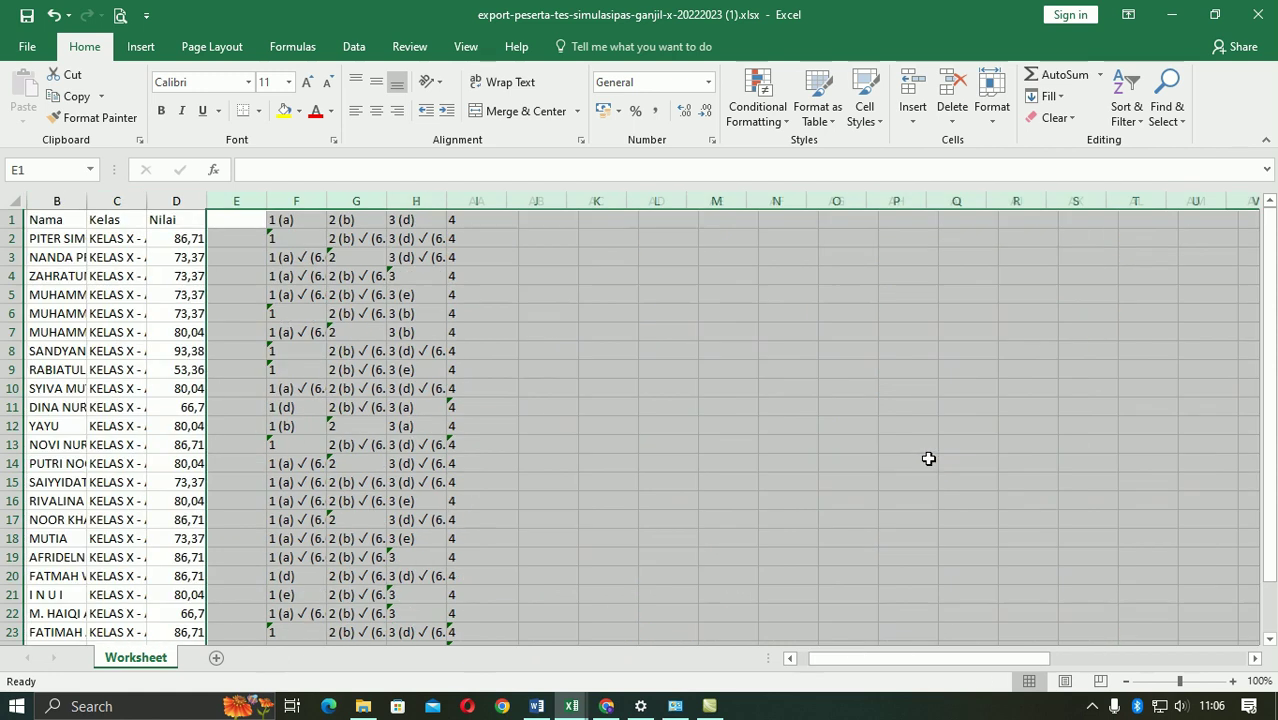
# - Widen the Kelas and Nama columns to show full text, then close the workbook
pyautogui.moveTo(203, 201); pyautogui.dragTo(239, 201)
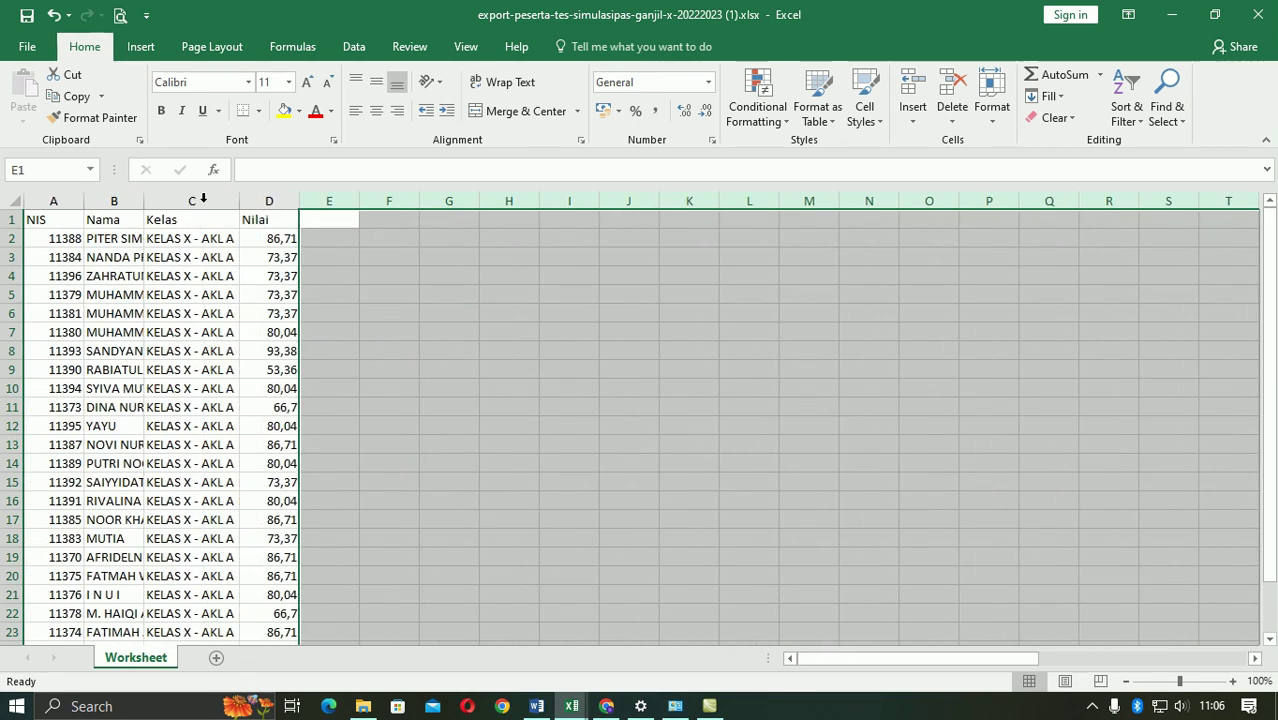
pyautogui.doubleClick(143, 201)
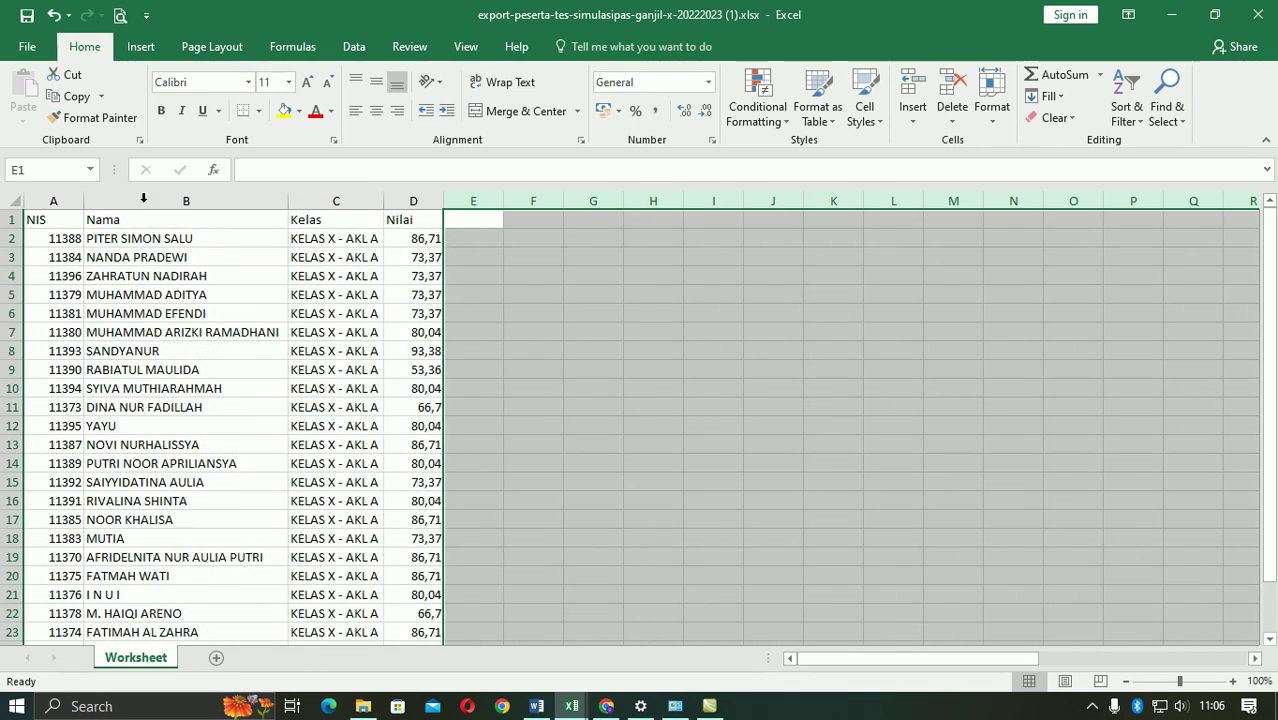
pyautogui.click(340, 370)
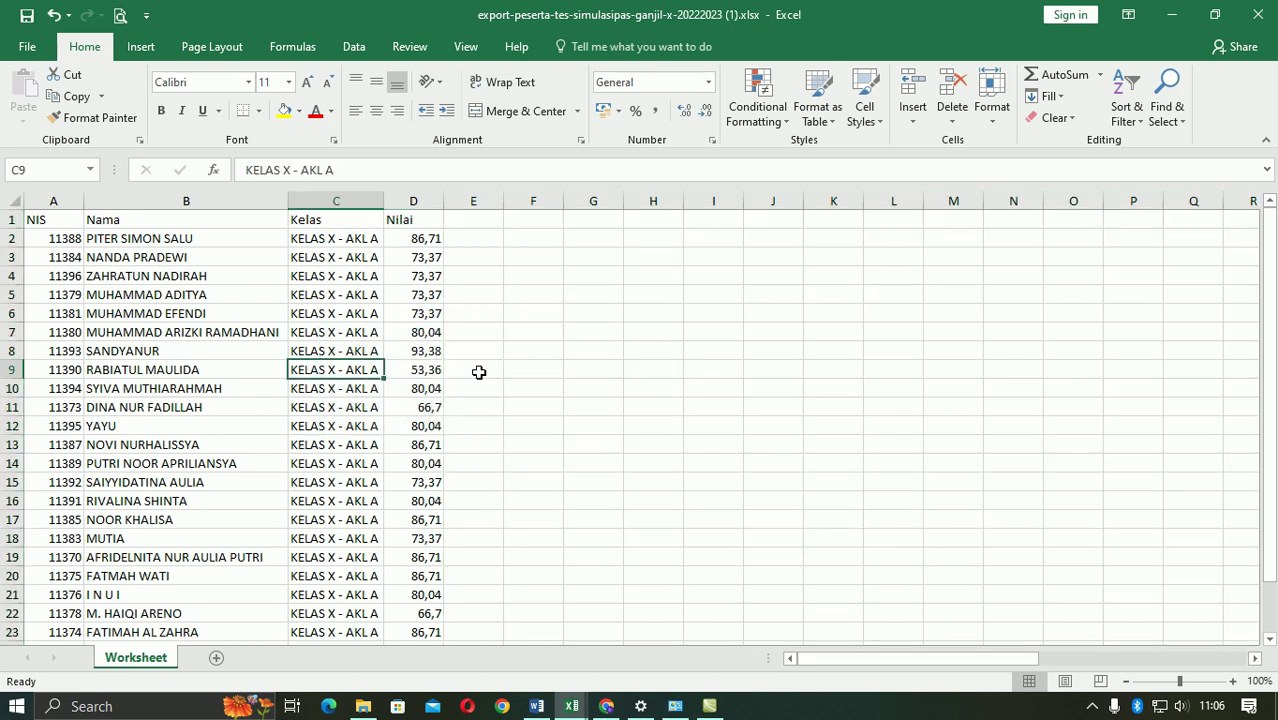
pyautogui.click(567, 290)
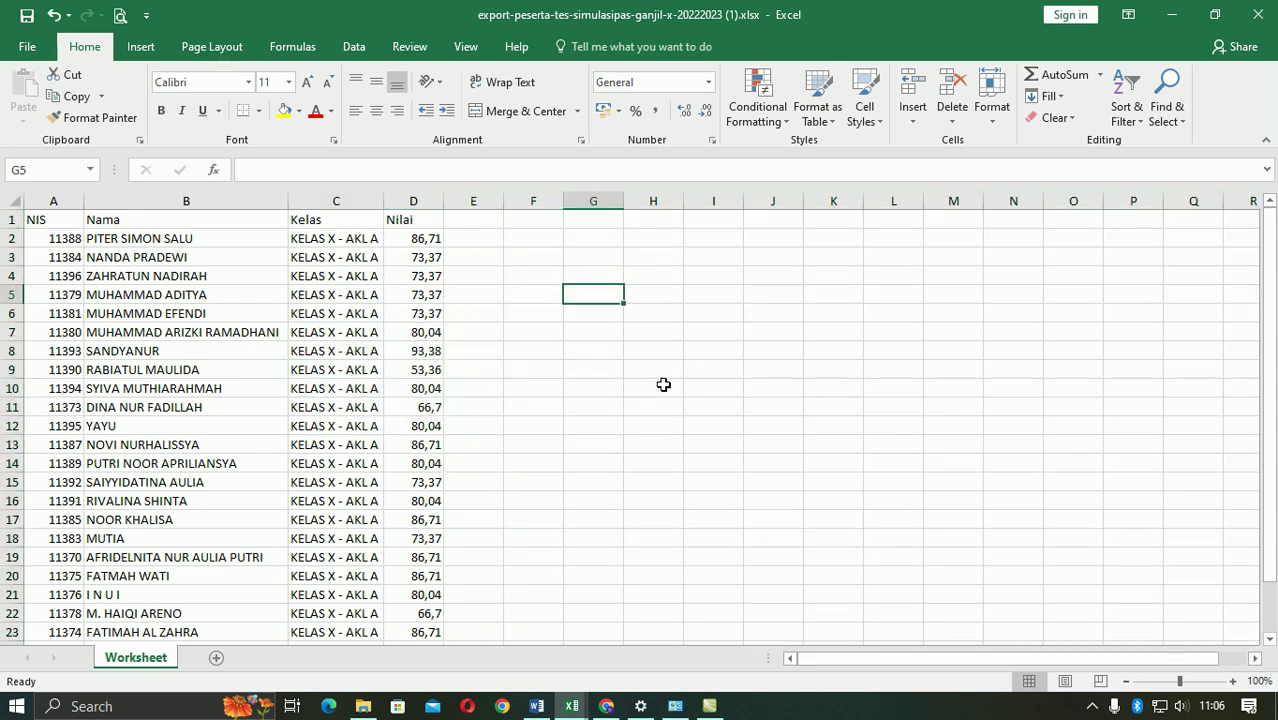
pyautogui.click(1258, 14)
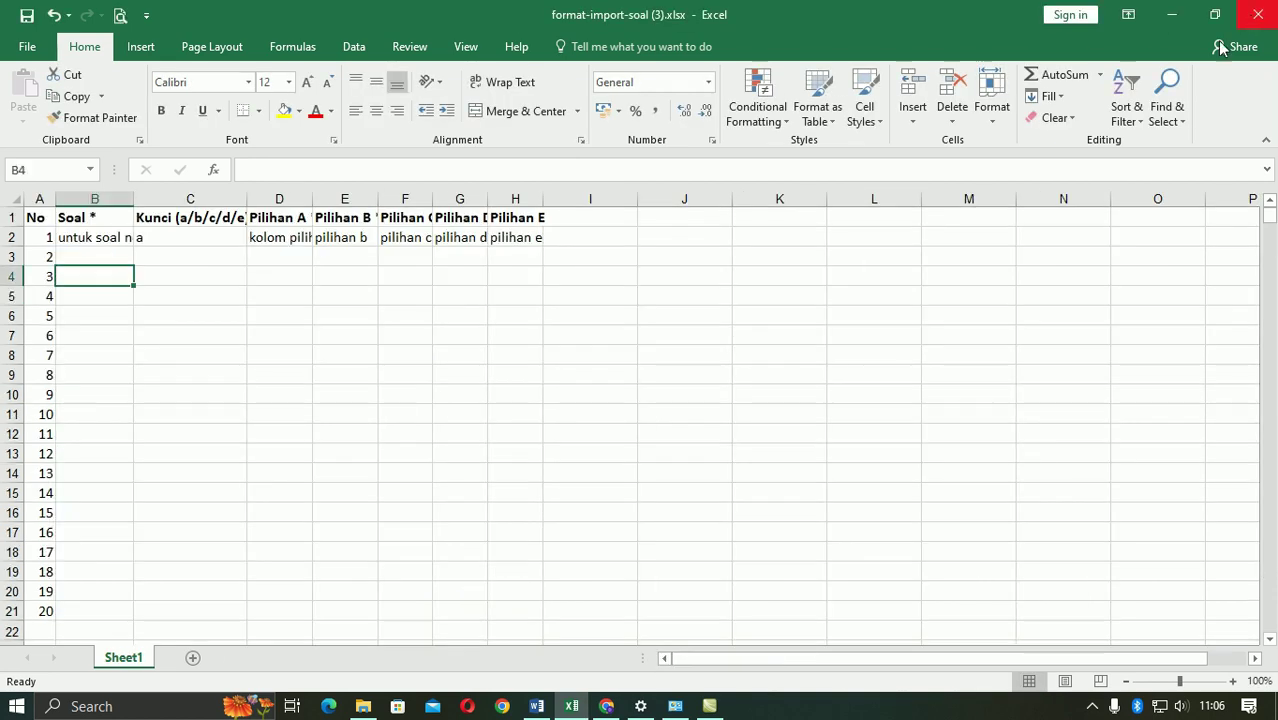
pyautogui.click(606, 706)
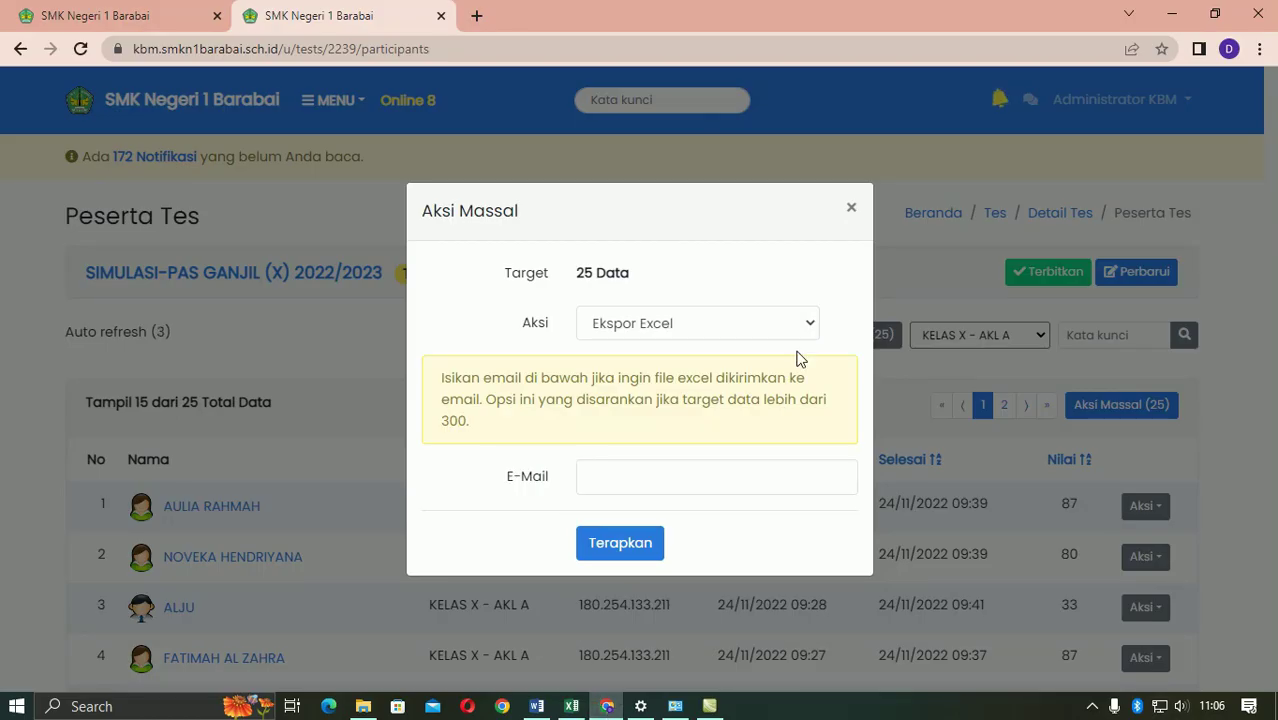